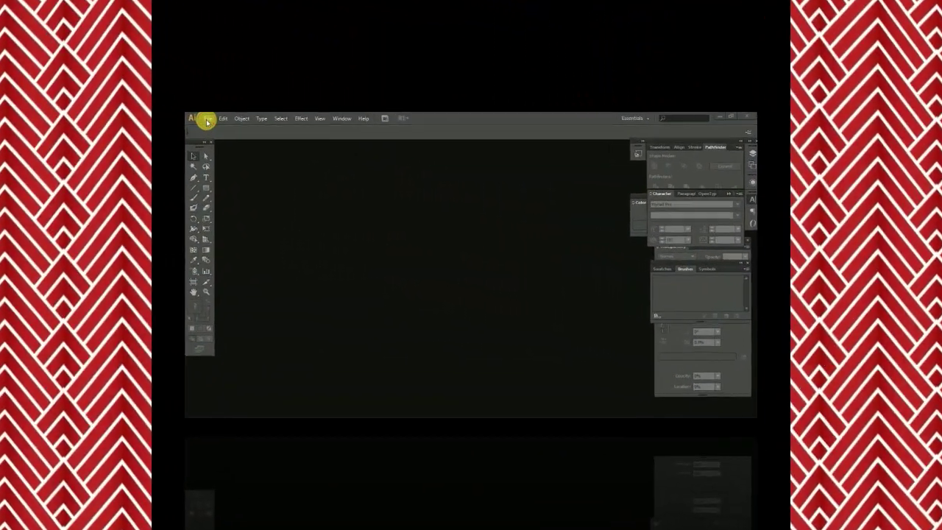
Create a new 300 × 200 px CMYK document with a blank white artboard
left_click(90, 52)
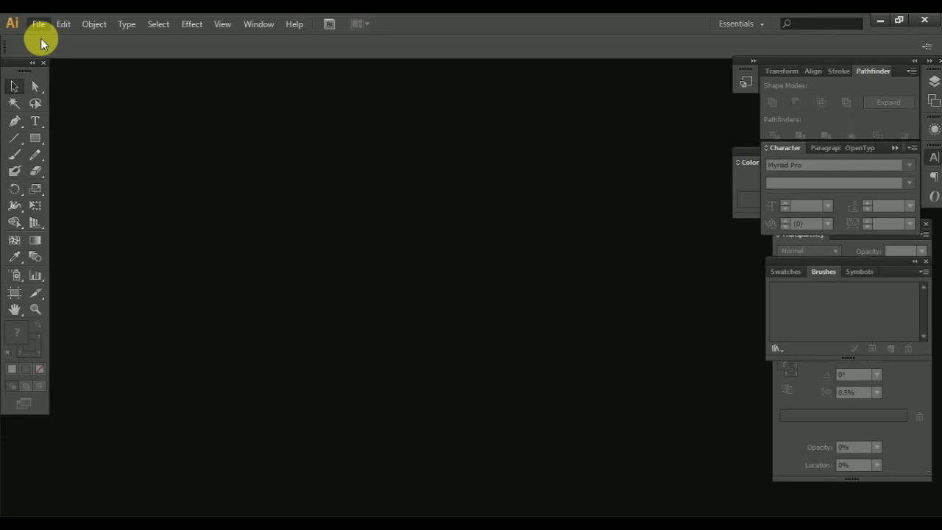
key("ctrl+n")
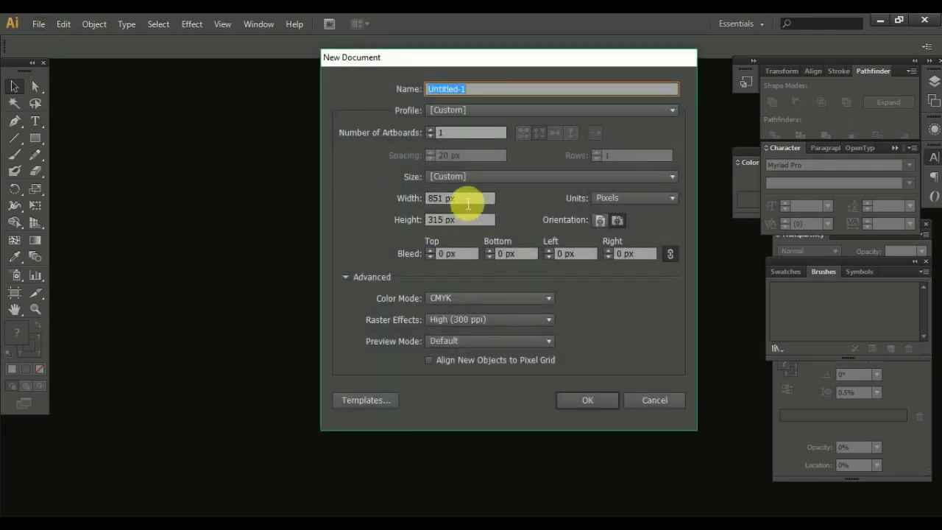
left_click_drag(468, 205, 411, 206)
type("300")
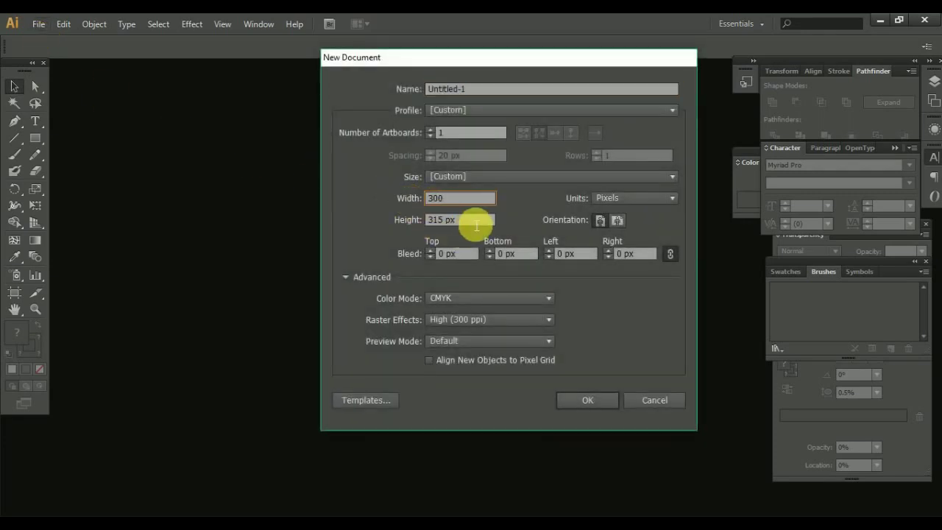
left_click_drag(476, 224, 392, 237)
type("200")
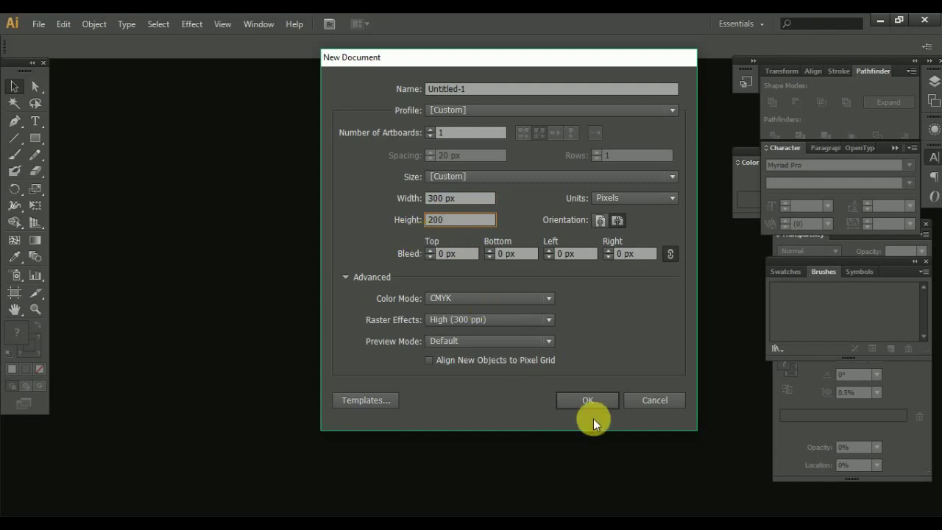
left_click(589, 400)
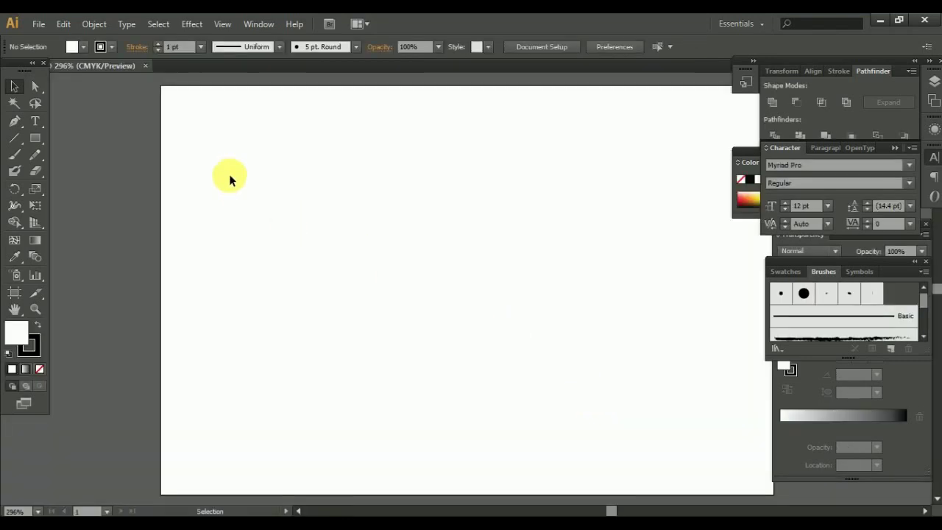
left_click_drag(591, 234, 544, 229)
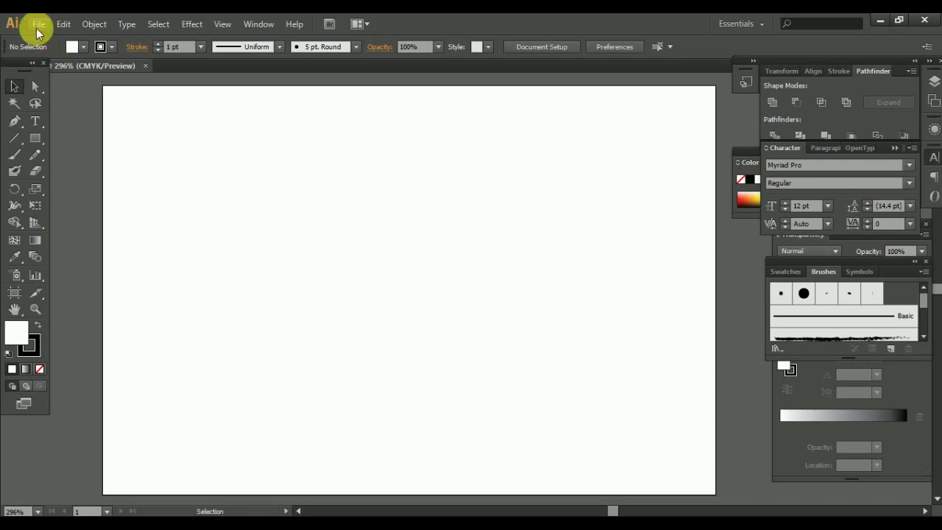
Draw a 300 × 200 px rectangle with no stroke, centred on the artboard
left_click(35, 137)
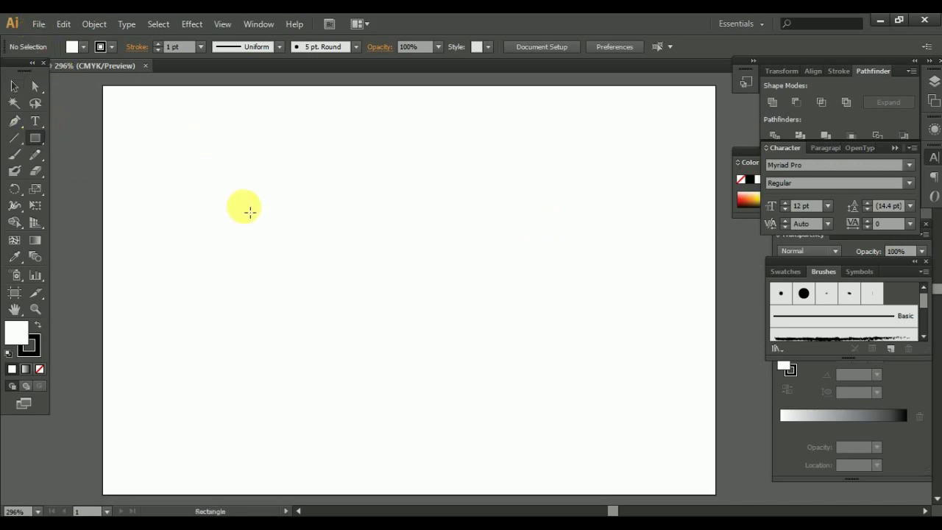
left_click(252, 212)
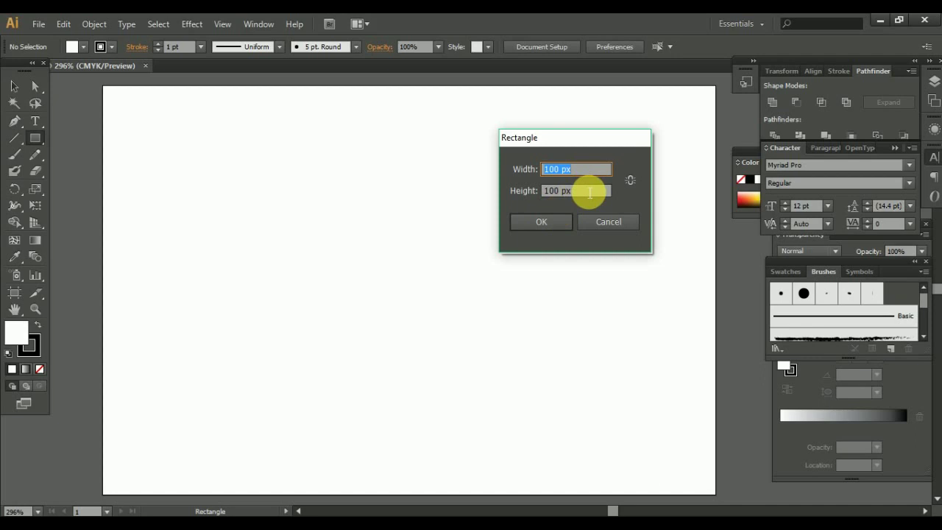
key("Tab")
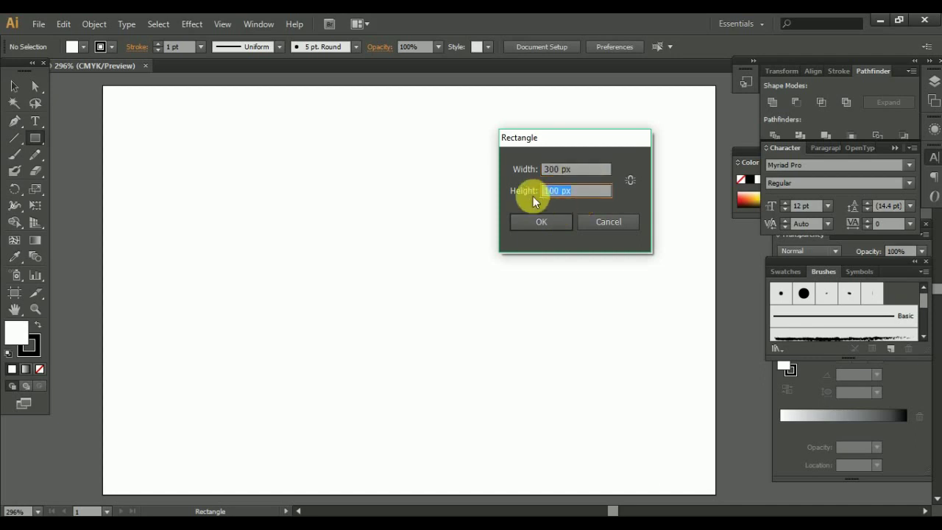
type("200")
left_click(561, 225)
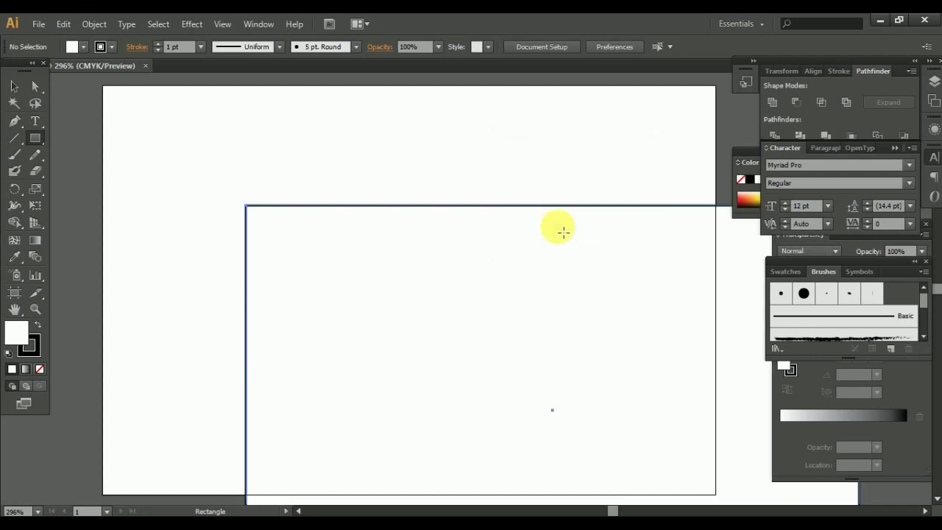
left_click(40, 370)
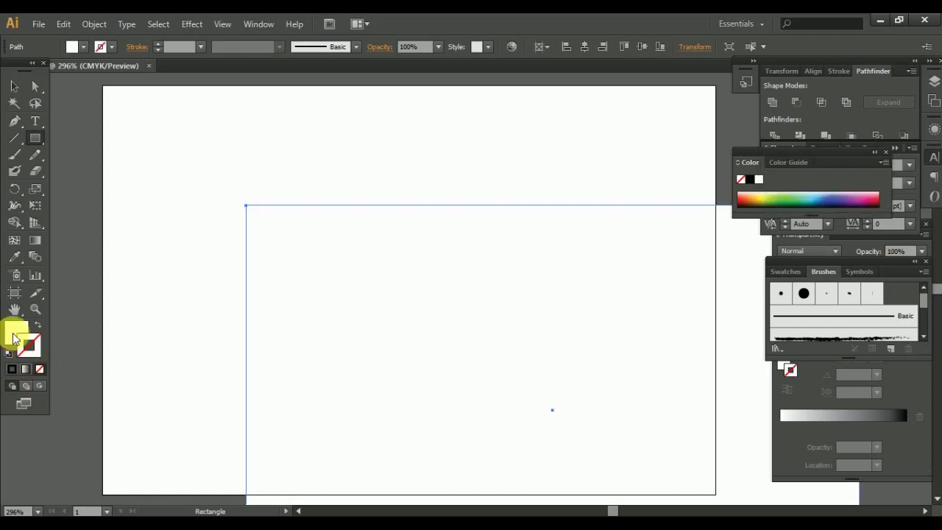
left_click(584, 46)
left_click(642, 47)
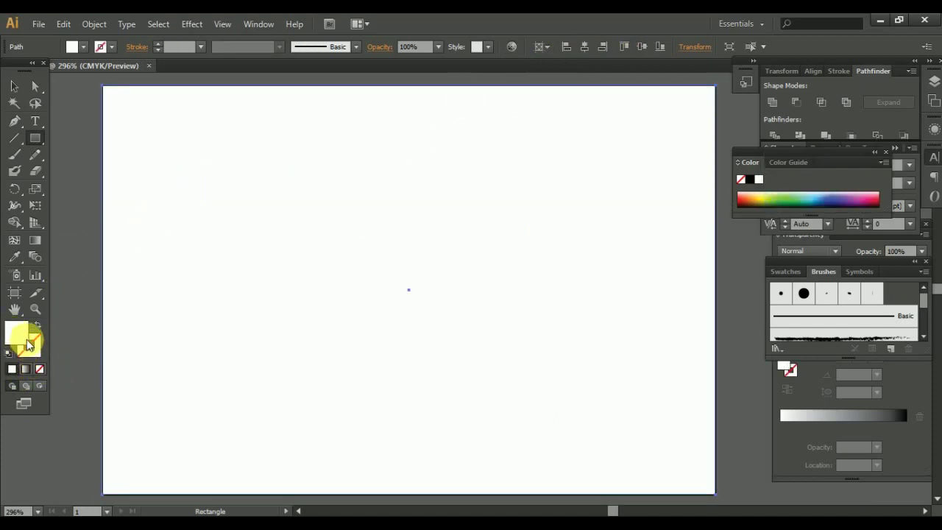
Select the background rectangle and lock it in place
left_click(14, 86)
left_click(62, 184)
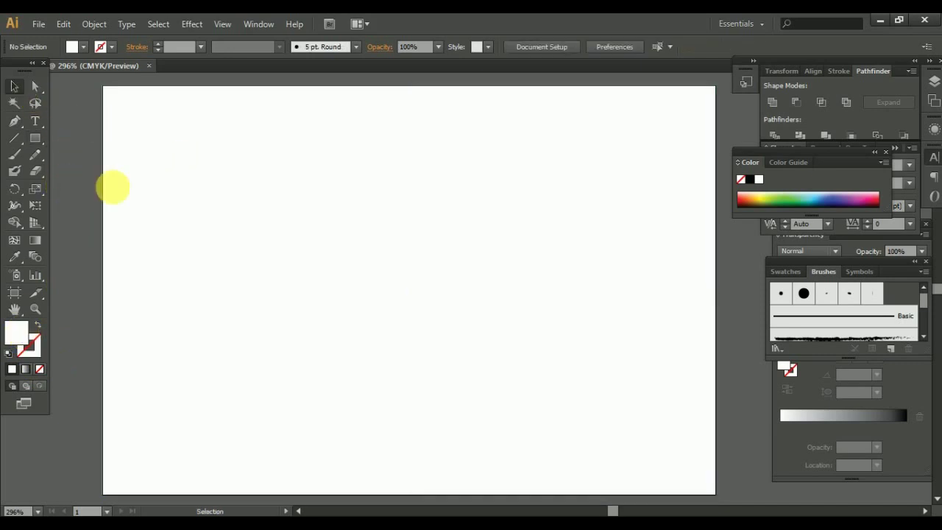
left_click(112, 188)
left_click(94, 24)
left_click(284, 107)
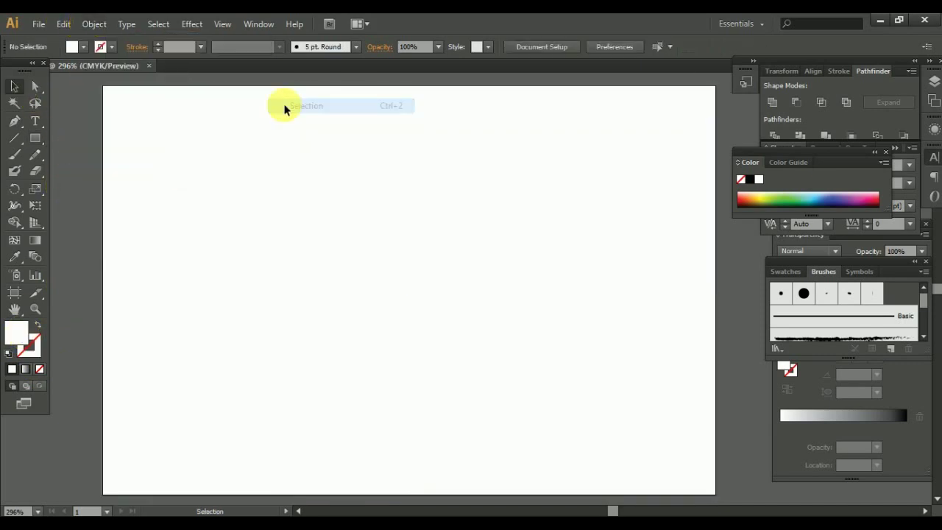
left_click(523, 295)
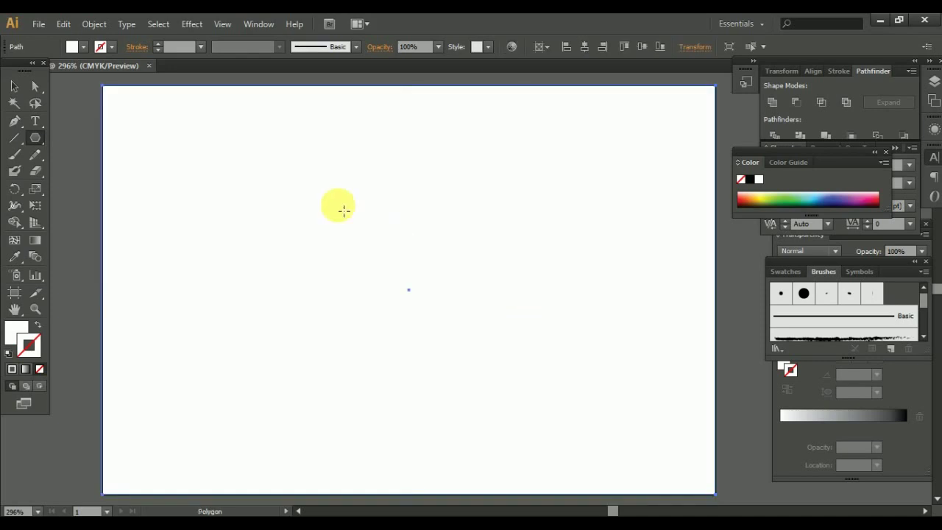
Fill the background rectangle with red and lock the selection
left_click(14, 85)
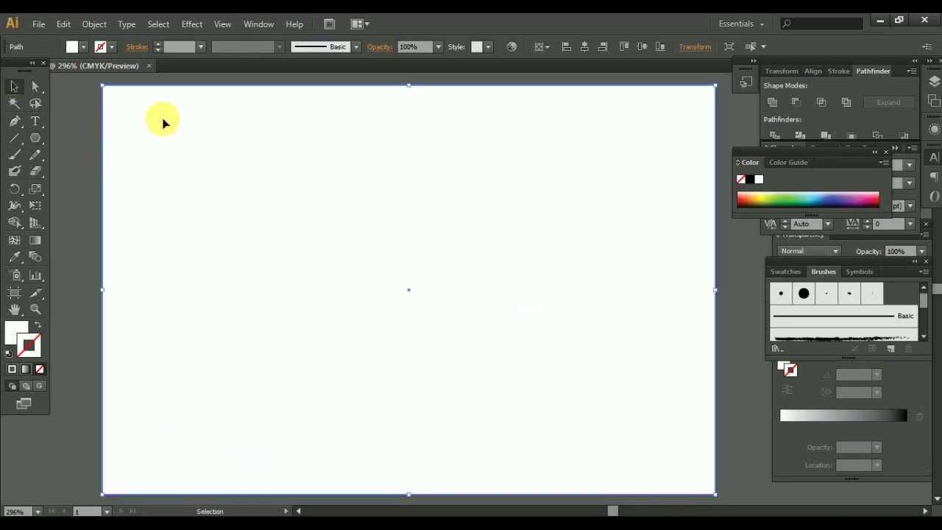
double_click(16, 331)
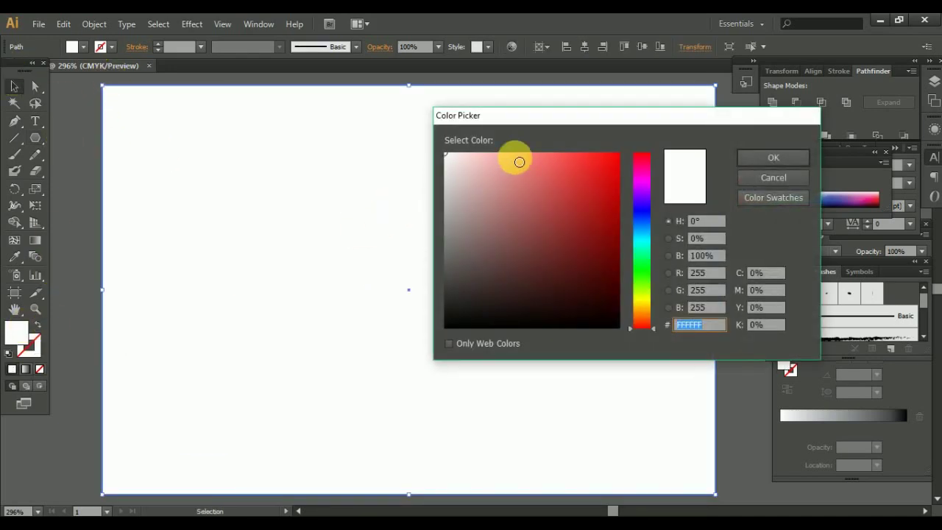
mouse_move(519, 162)
left_mouse_down()
mouse_move(507, 144)
mouse_move(625, 210)
left_mouse_up()
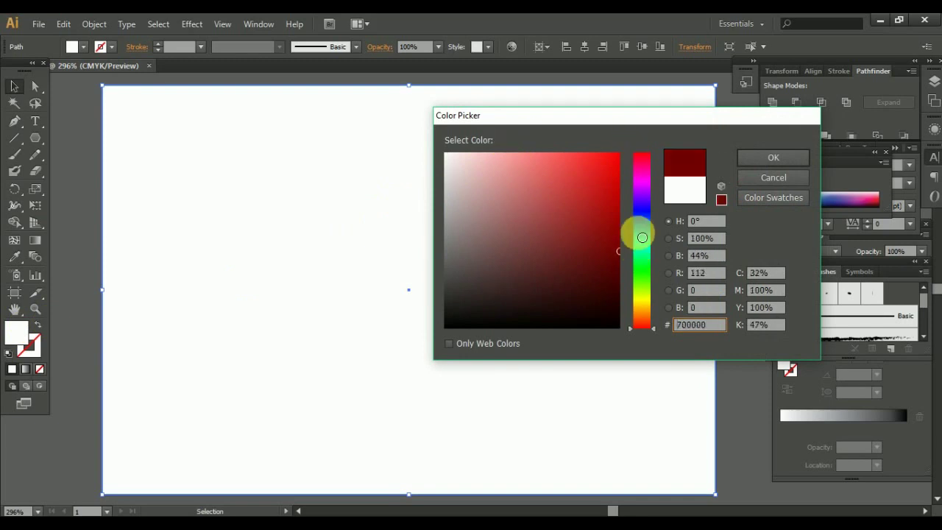
left_click(758, 161)
left_click(63, 23)
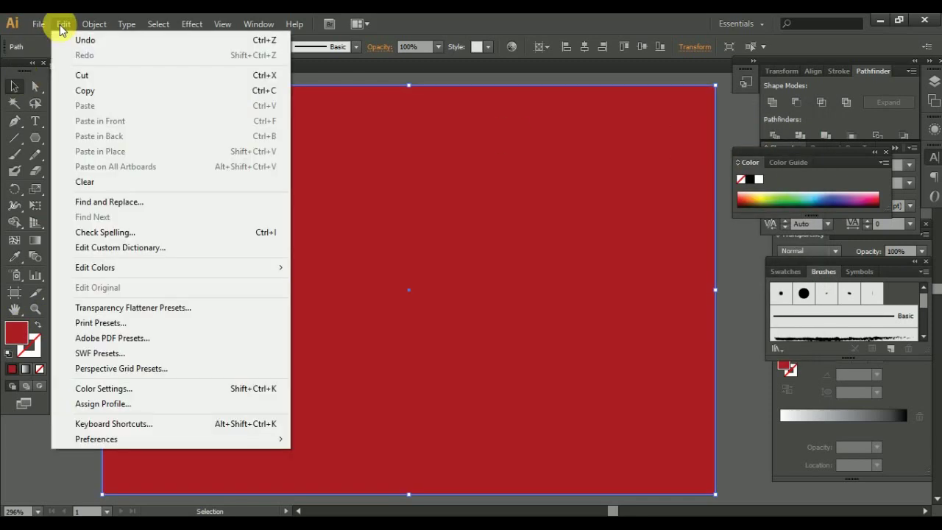
left_click(335, 106)
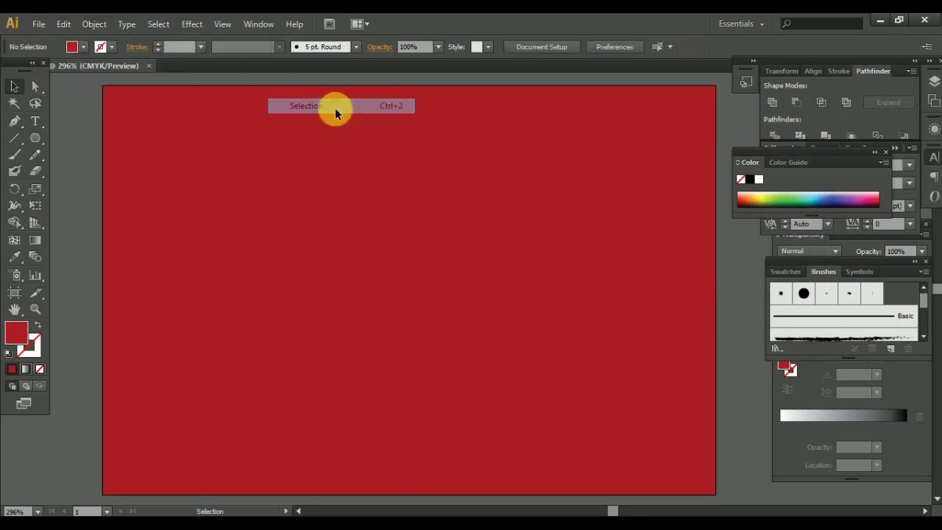
left_click(36, 137)
Set a white stroke and no fill for upcoming shapes
double_click(37, 352)
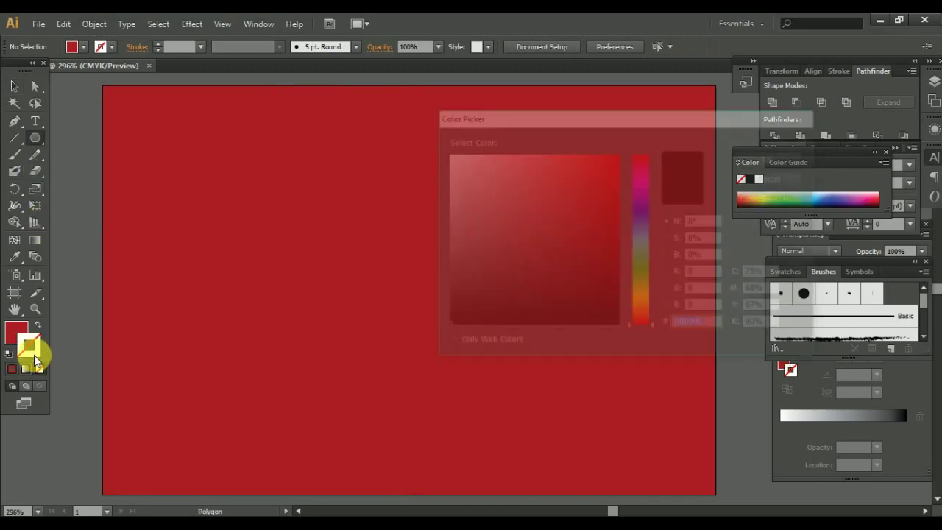
left_click(765, 157)
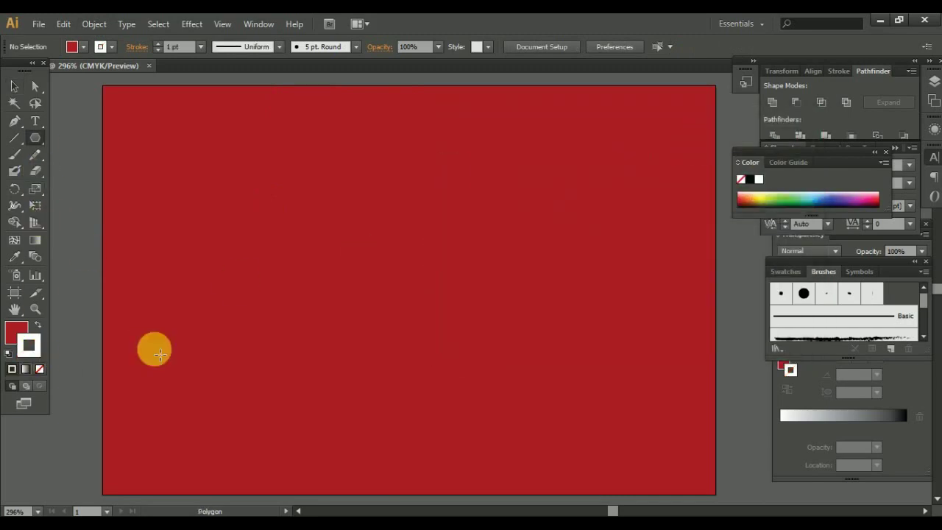
left_click(40, 369)
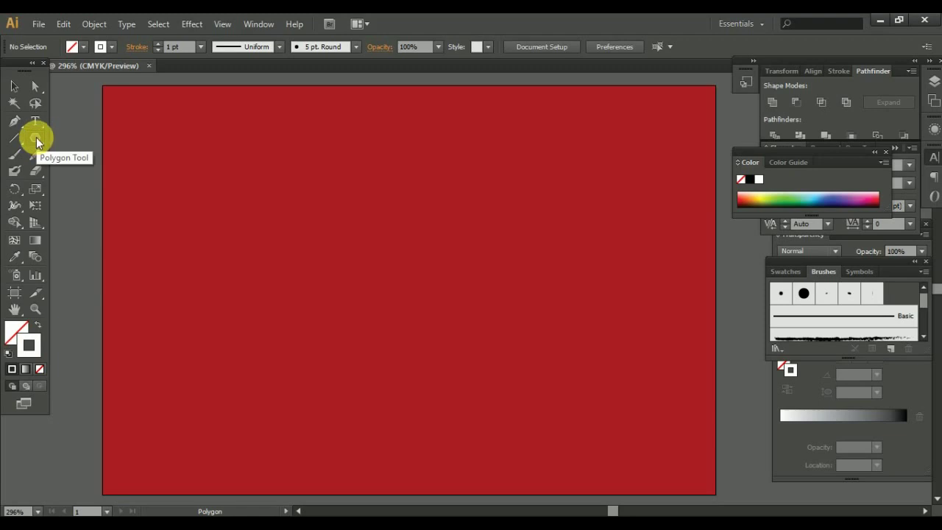
Draw a square near the artboard centre and add a -5 px inset offset path
key("m")
left_click_drag(353, 237, 458, 343)
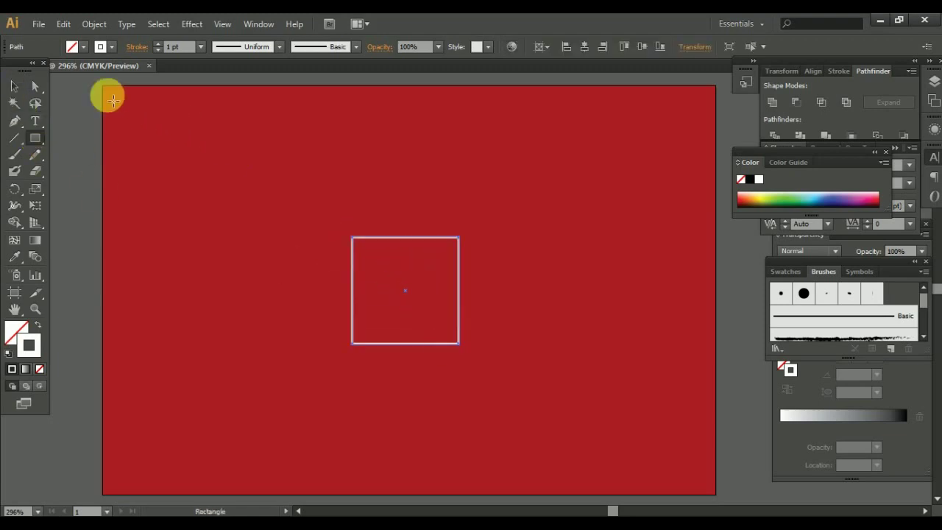
left_click(94, 24)
left_click(317, 353)
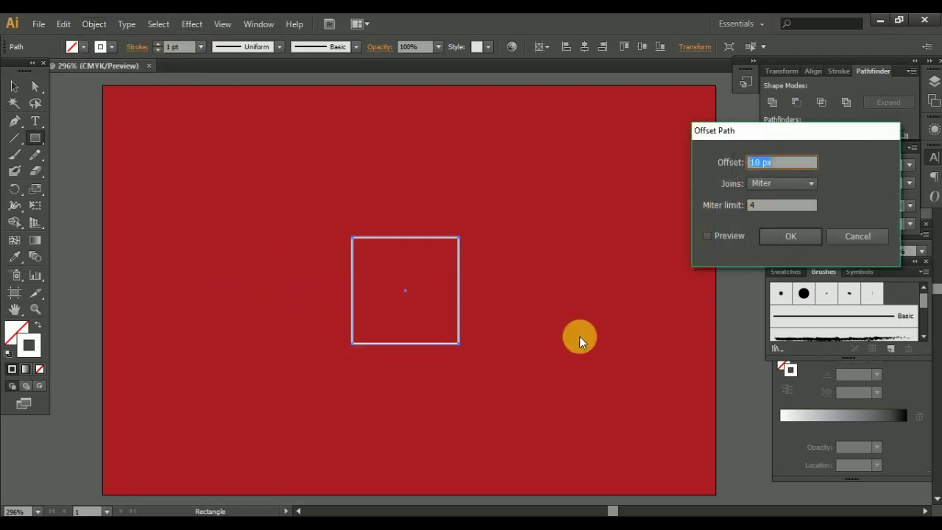
left_click(711, 236)
left_click(790, 162)
key("Down")
key("Down")
key("Down")
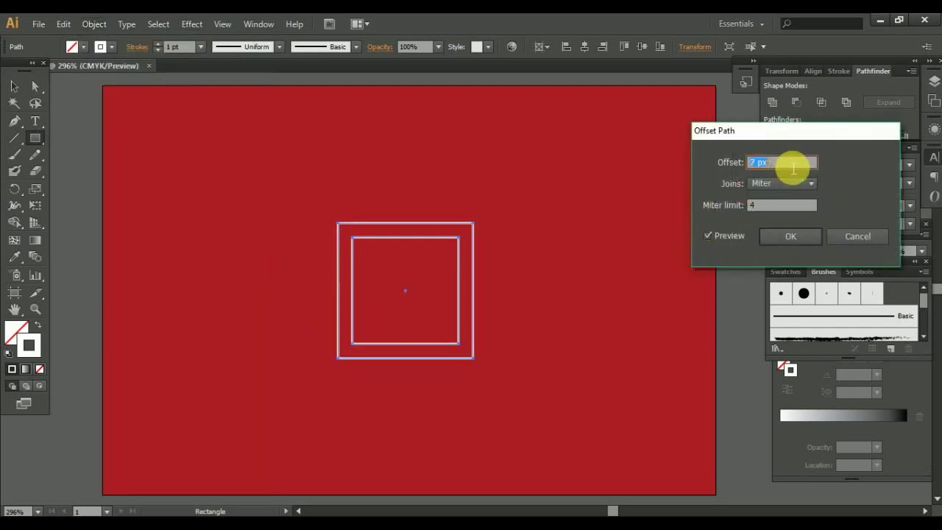
key("Down")
key("Down")
key("Down")
key("Down")
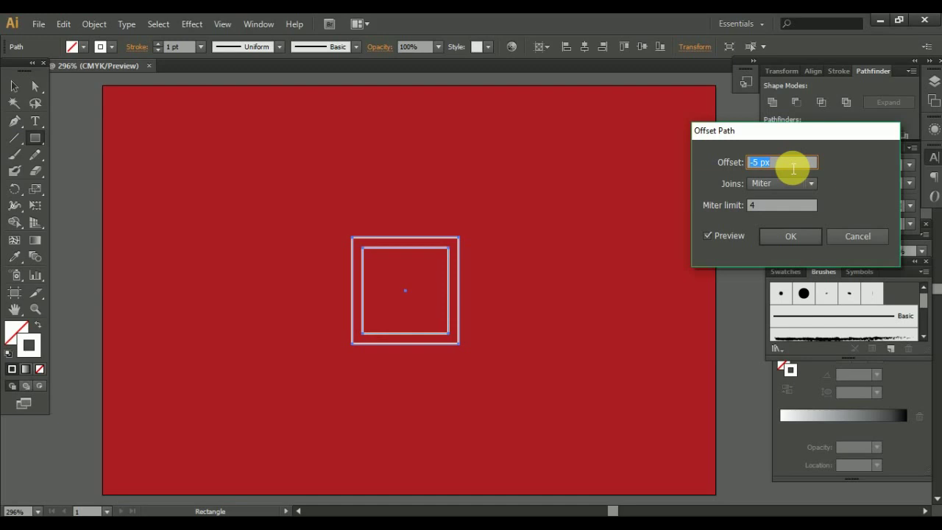
left_click(790, 236)
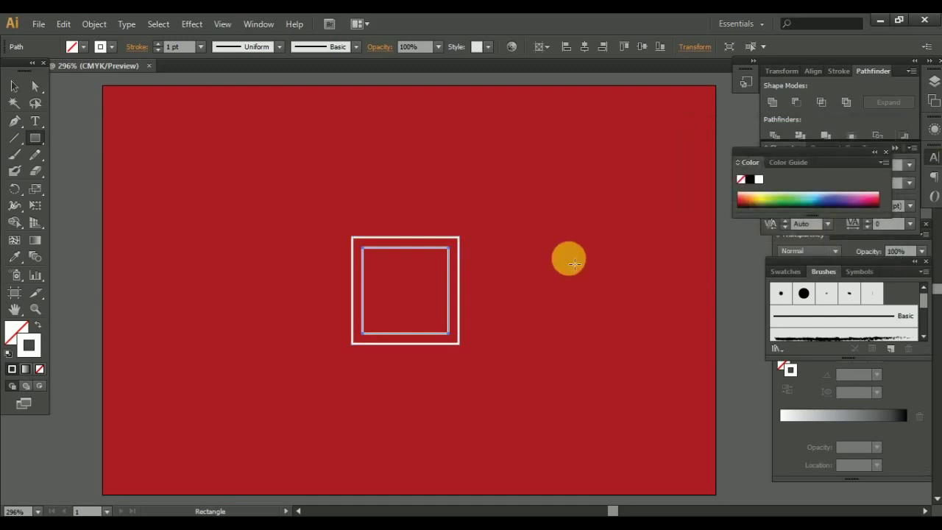
Repeat the -5 px offset path three more times for five concentric squares
left_click(95, 24)
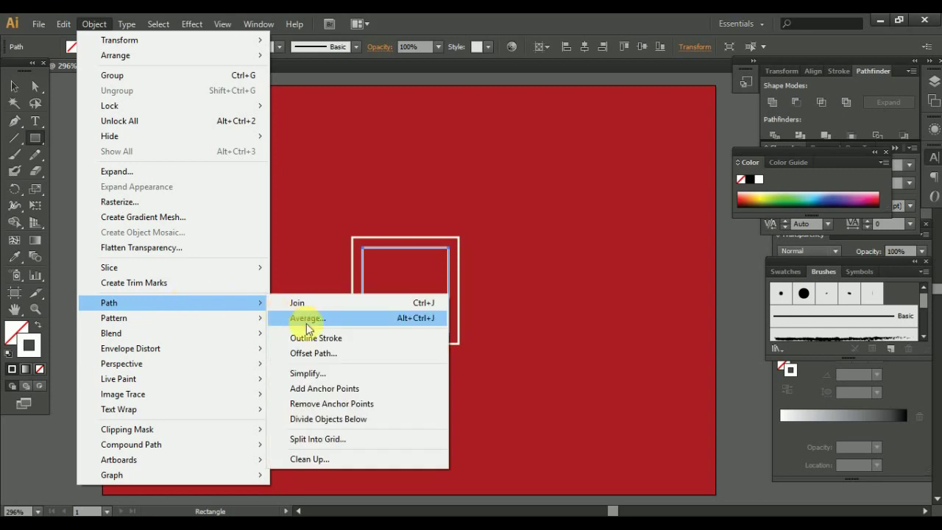
left_click(316, 351)
key("Return")
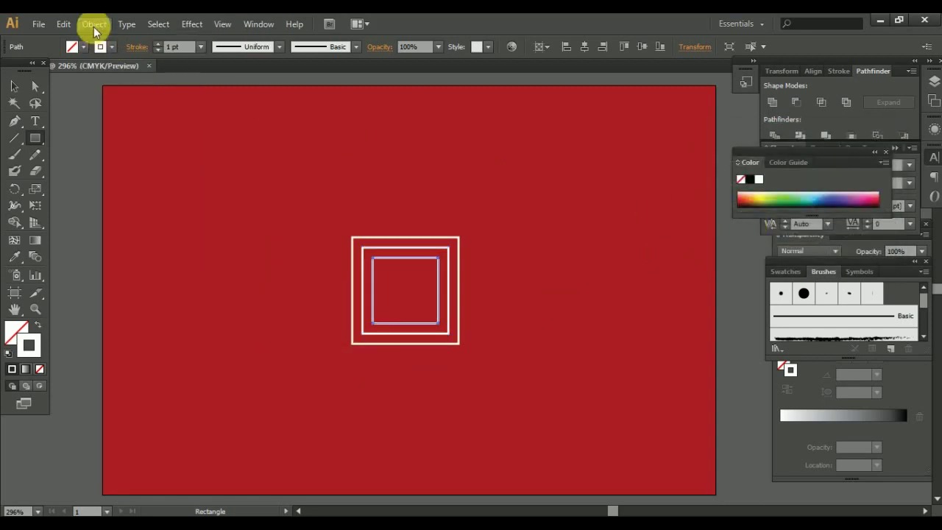
left_click(94, 23)
left_click(346, 353)
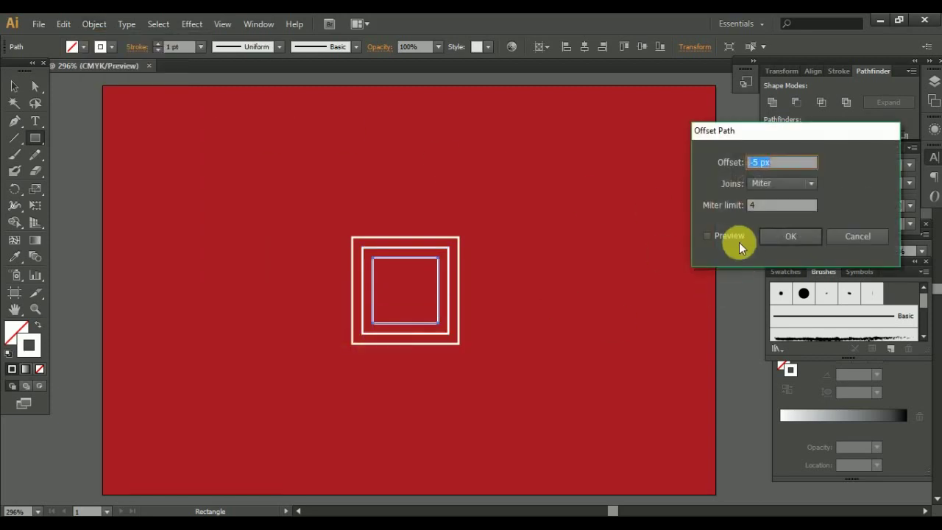
left_click(777, 236)
left_click(63, 23)
mouse_move(109, 302)
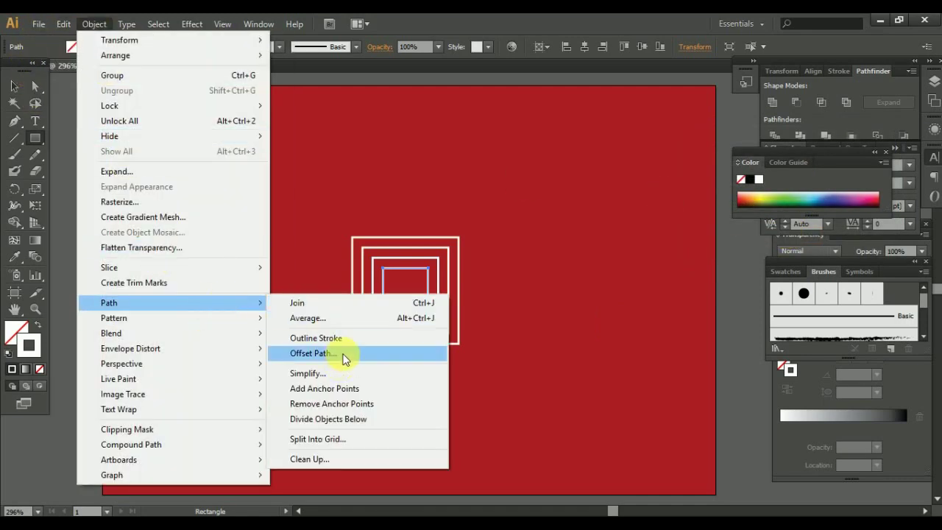
left_click(342, 354)
left_click(785, 237)
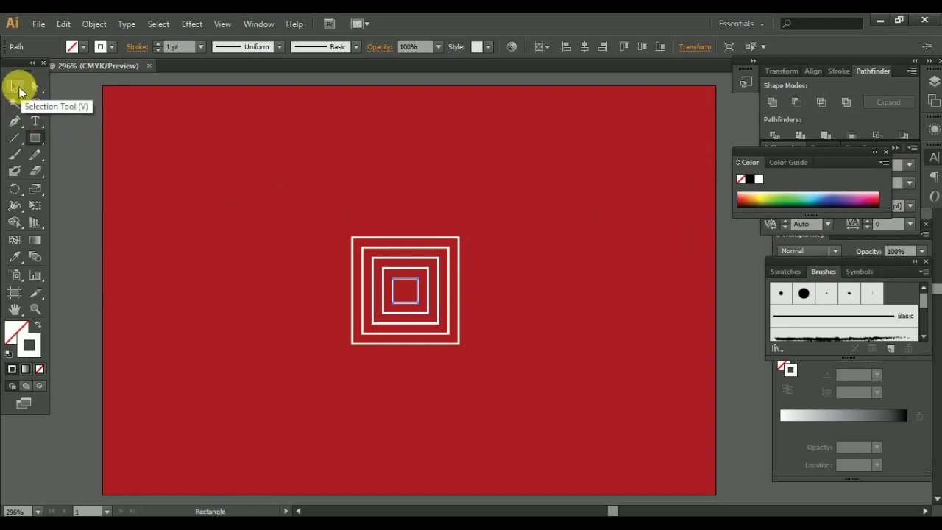
Select all nested squares and delete the outer square's bottom-left anchor, dismissing warnings
left_click(289, 301)
scroll(404, 364, "up", 2)
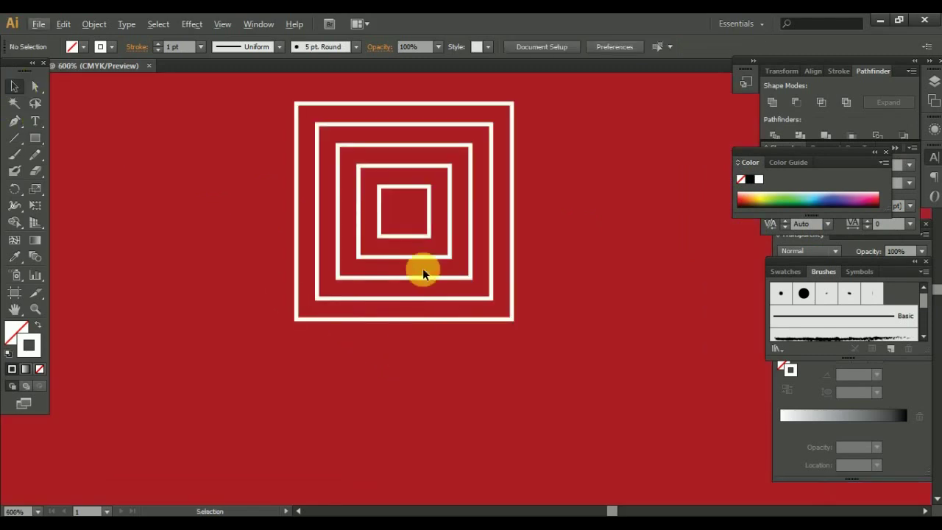
left_click_drag(450, 197, 396, 283)
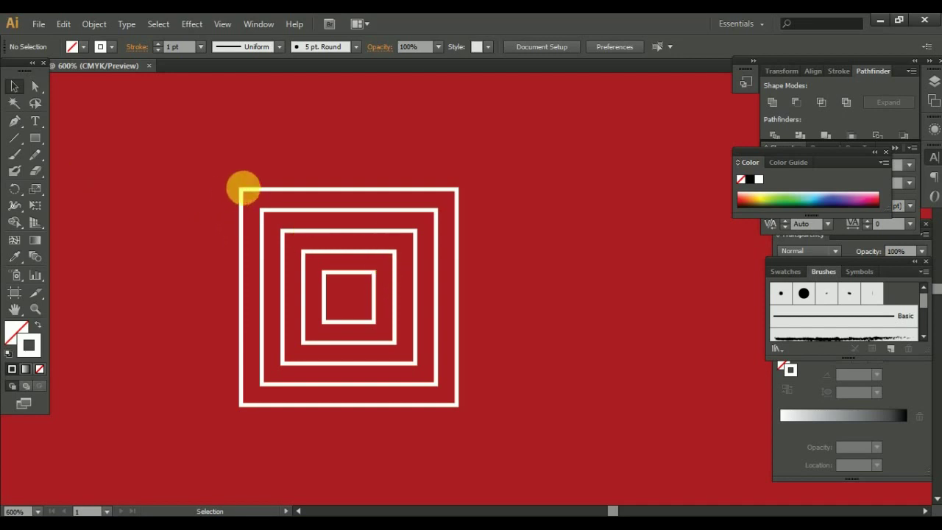
left_click_drag(309, 153, 521, 465)
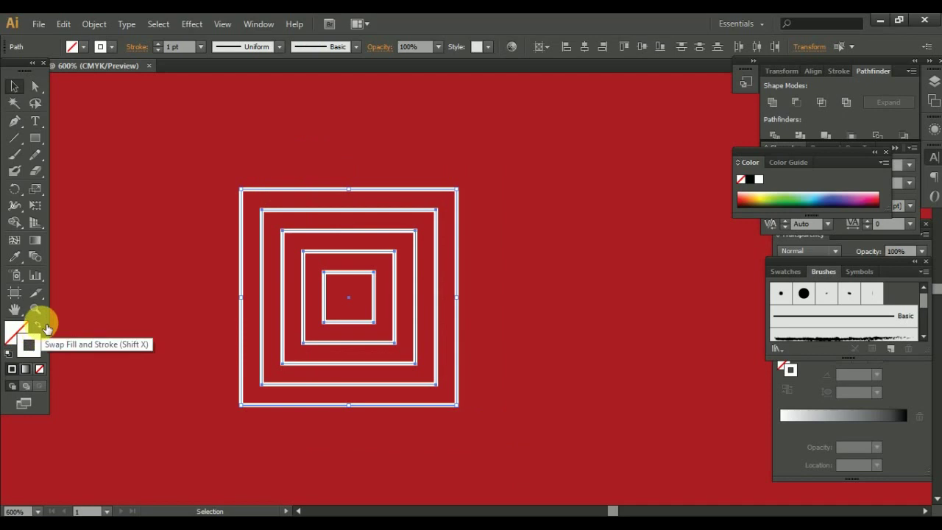
left_click(17, 124)
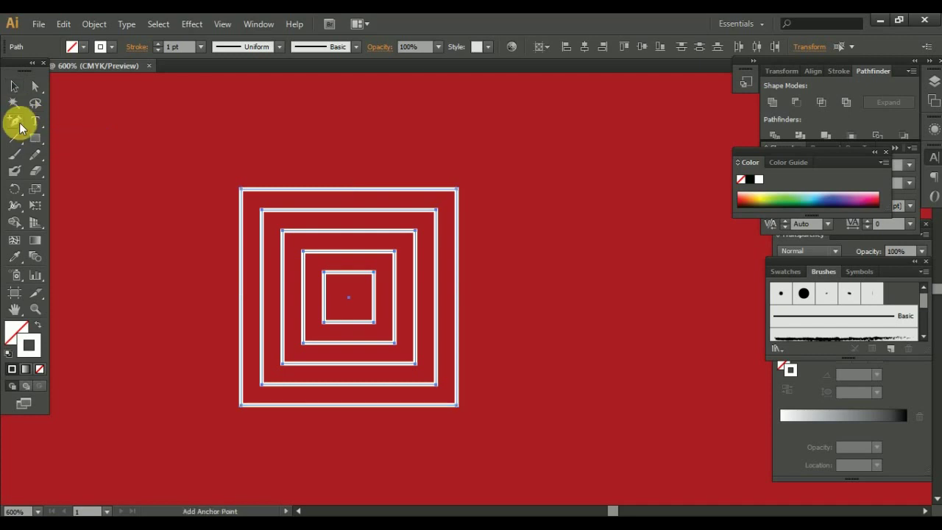
left_click(242, 405)
key("Return")
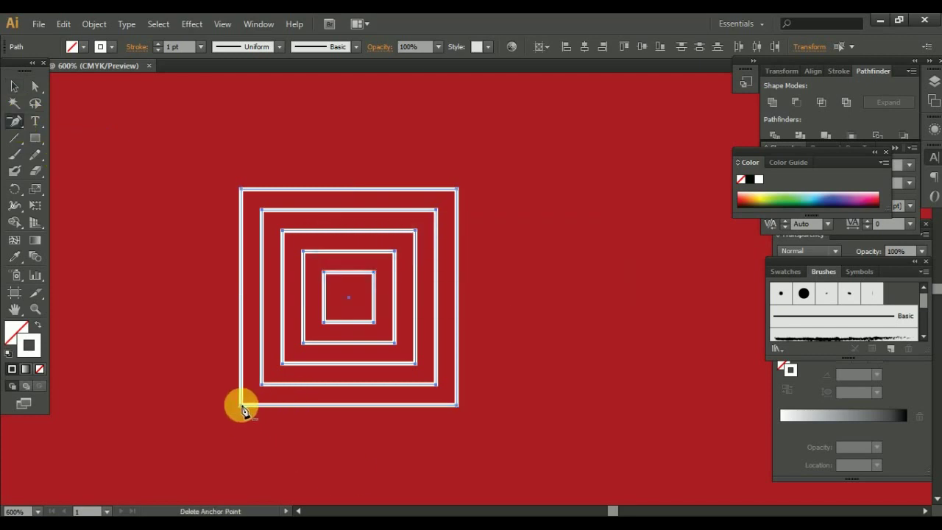
left_click(242, 405)
left_click(264, 387)
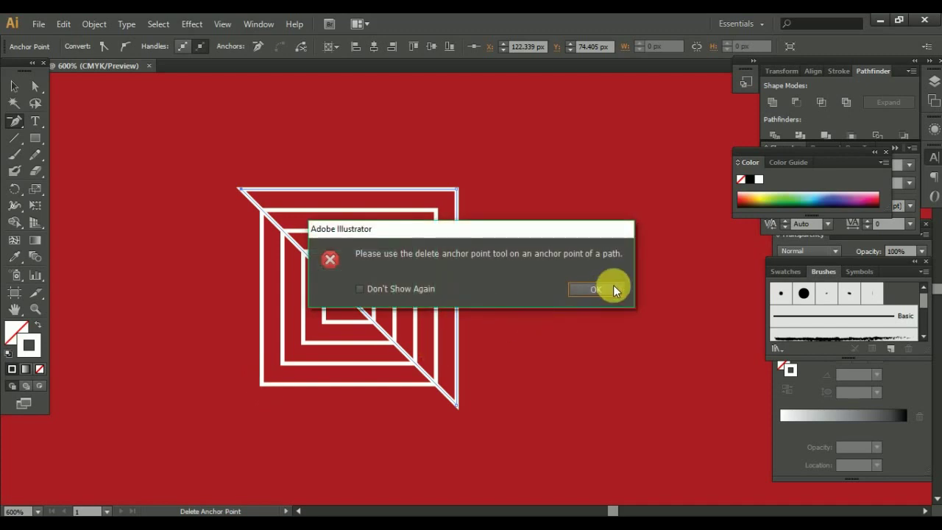
left_click(610, 287)
Delete the bottom-left anchor points of the second and third squares
left_click(261, 382)
left_click(14, 120)
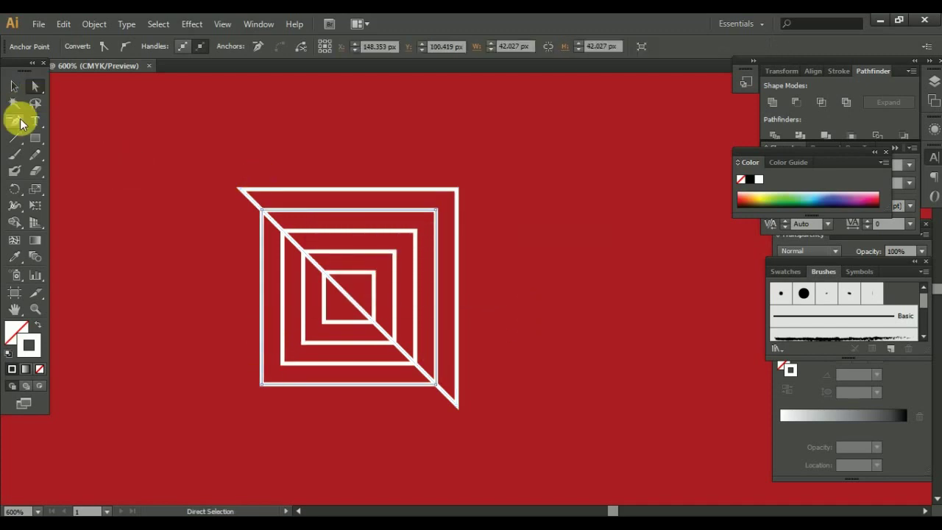
left_click(262, 383)
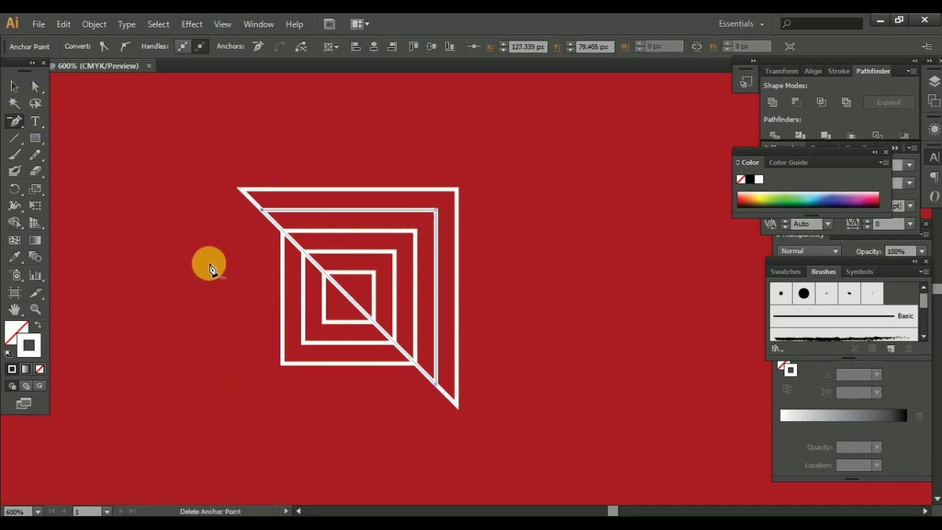
left_click(14, 86)
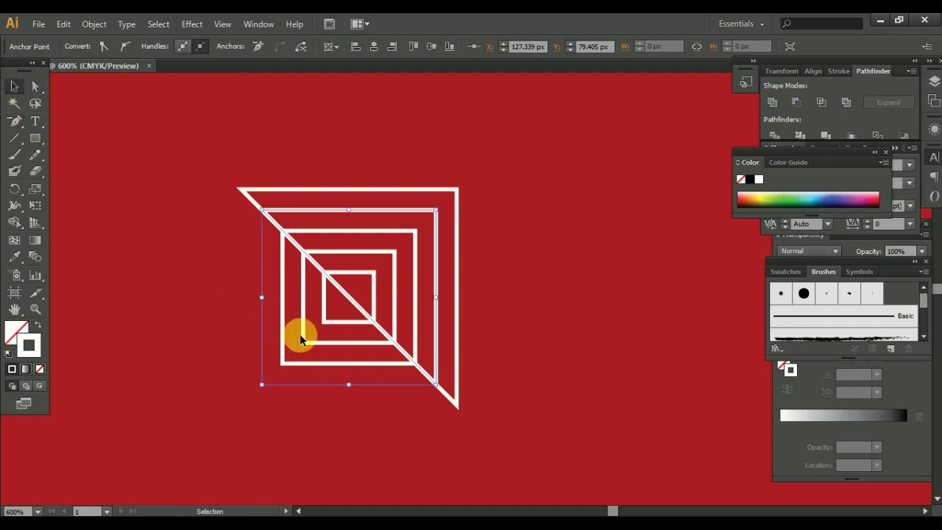
left_click(282, 334)
left_click(14, 121)
left_click(282, 364)
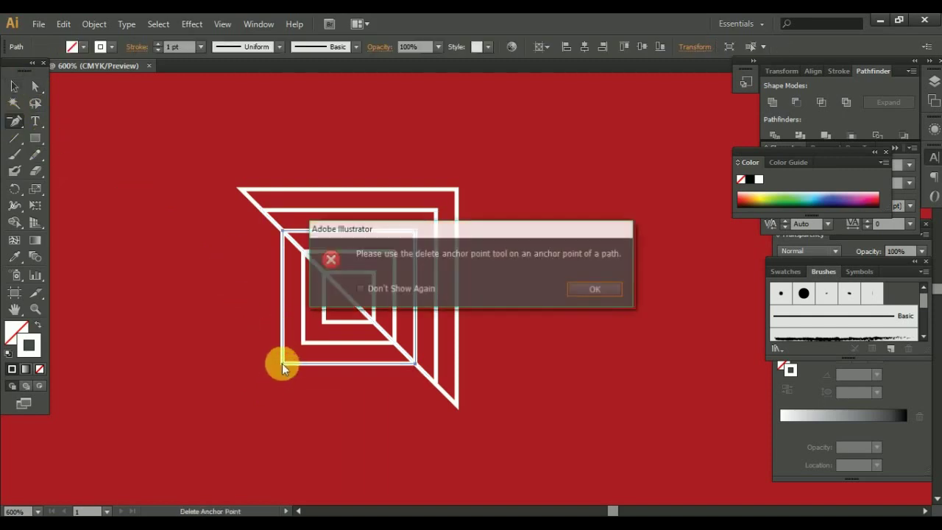
left_click(585, 285)
left_click(282, 365)
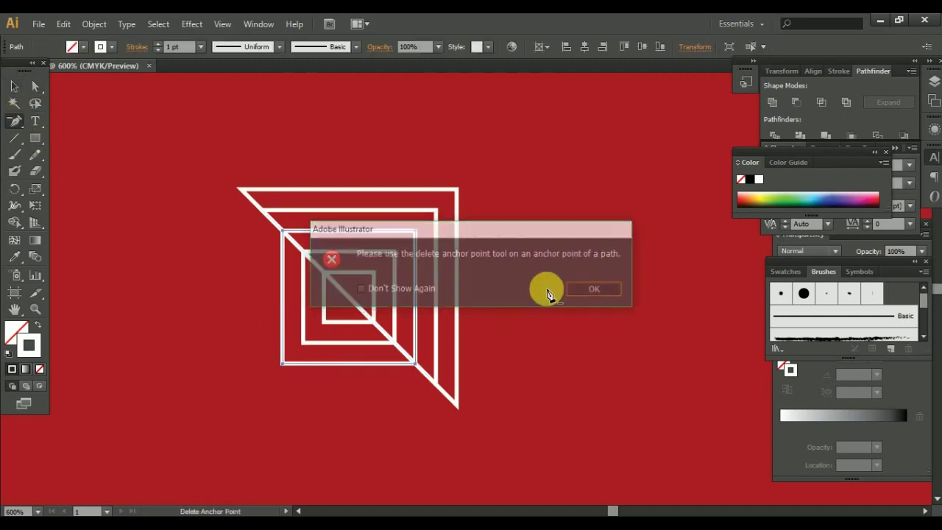
left_click(588, 287)
Remove the bottom-left corner points of the two innermost squares
scroll(305, 390, "up", 2)
left_click(259, 339)
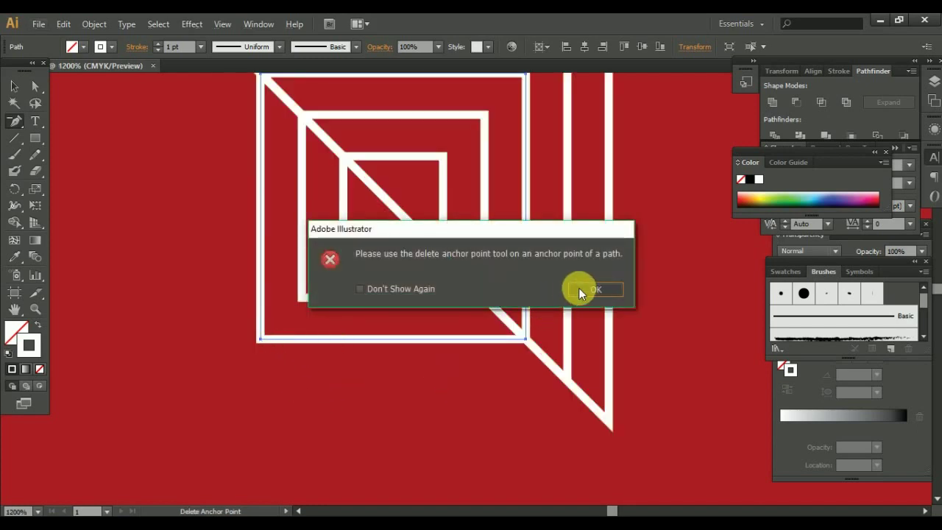
left_click(578, 288)
scroll(288, 360, "up", 2)
scroll(337, 354, "up", 3)
left_click(328, 352)
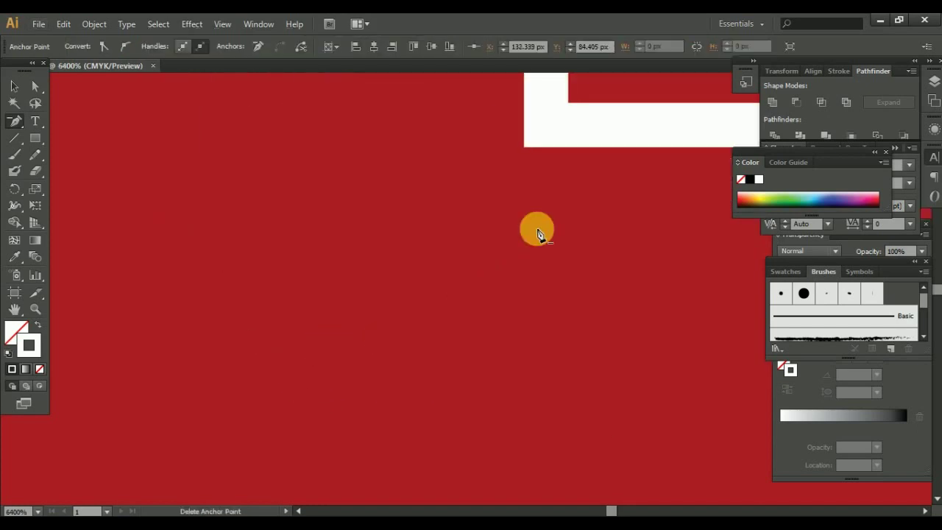
left_click(449, 322)
left_click_drag(437, 326, 279, 275)
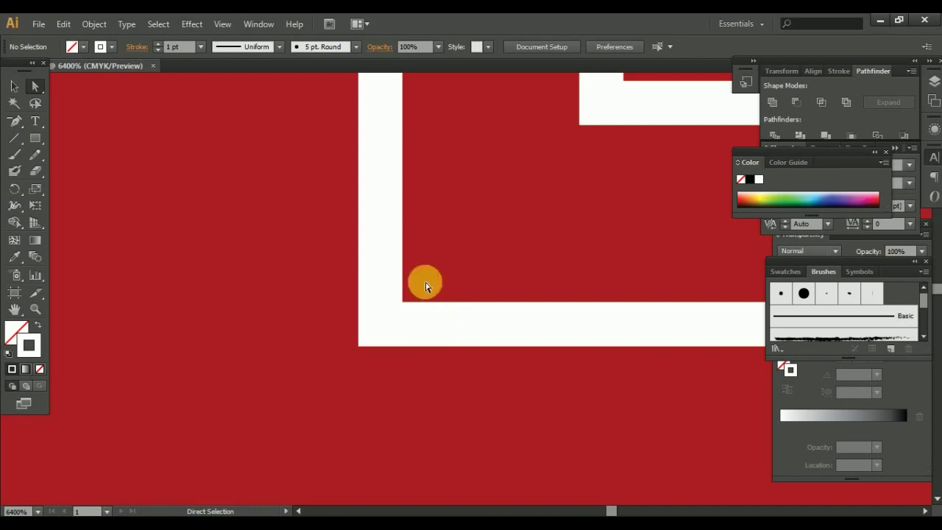
key("p")
left_click(379, 324)
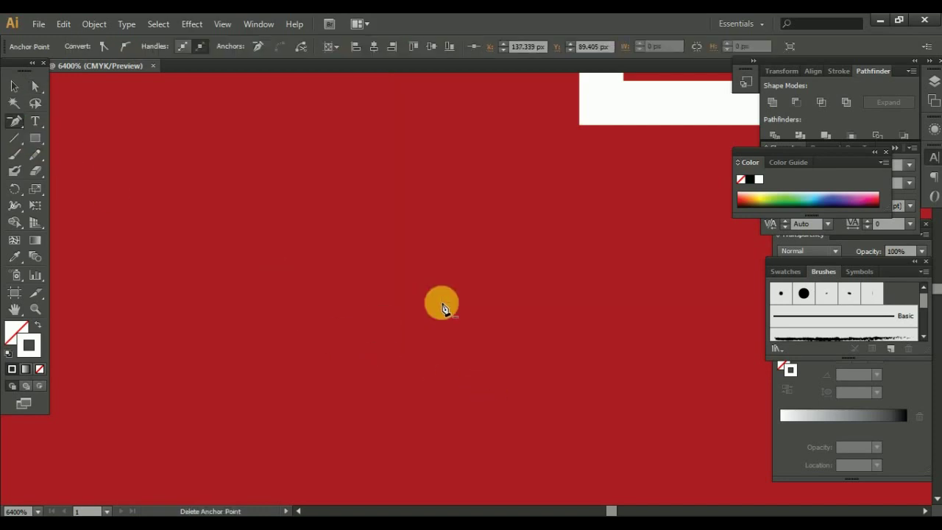
left_click(519, 398)
left_click(15, 120)
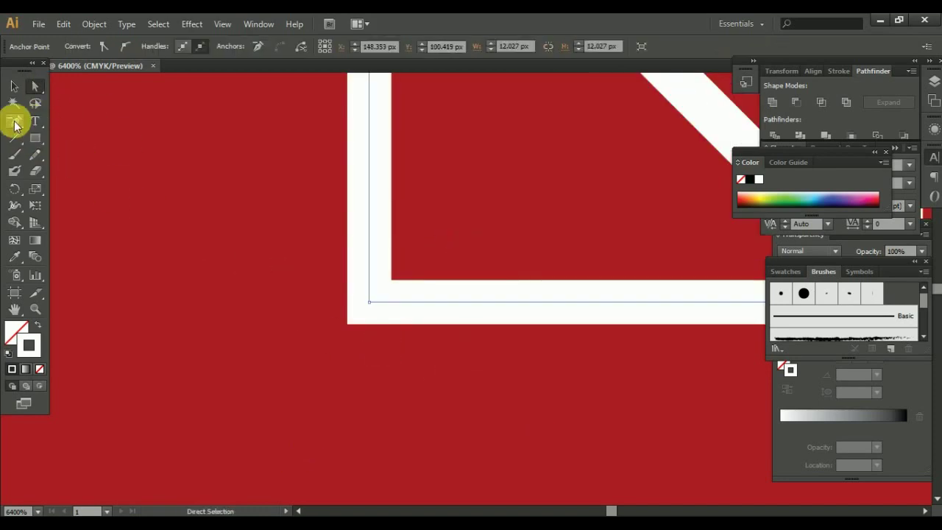
left_click(371, 304)
Check the finished triangle paths by selecting them and toggling Outline view (Ctrl+Y)
scroll(369, 306, "down", 7)
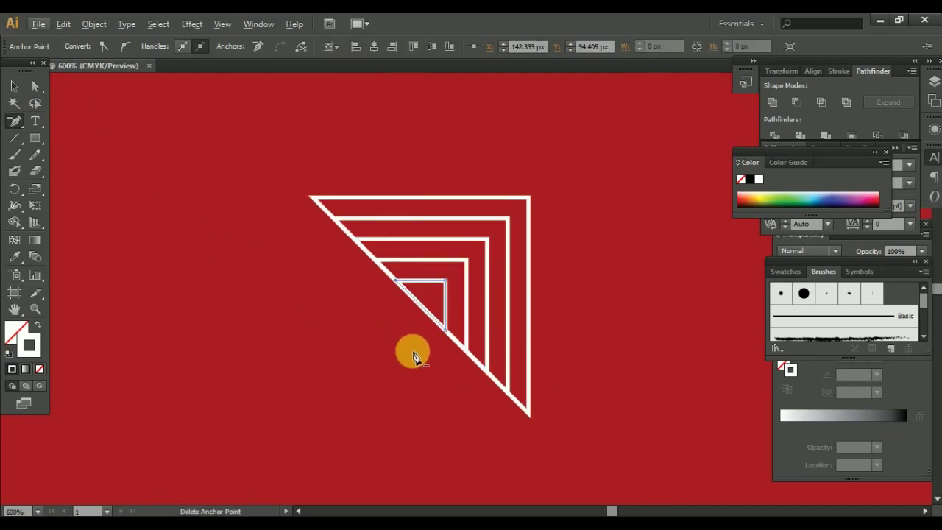
left_click(12, 87)
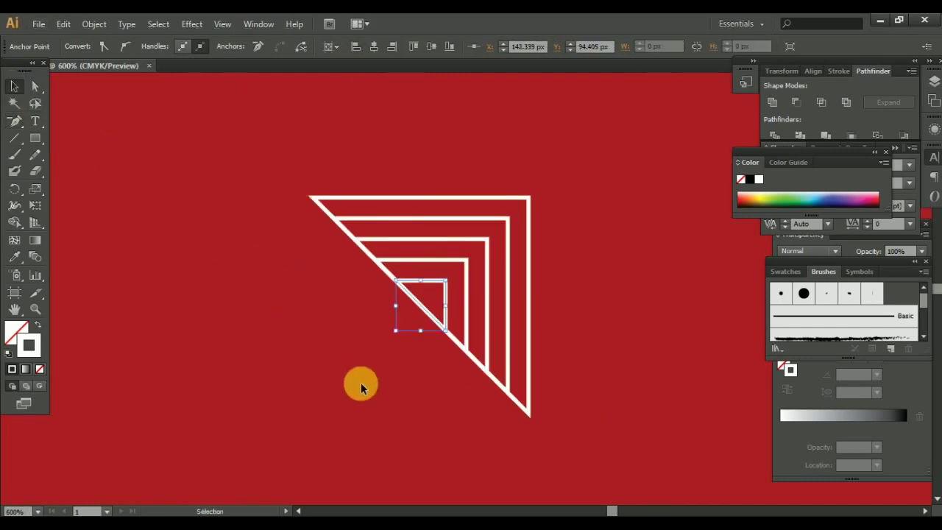
left_click_drag(274, 305, 460, 485)
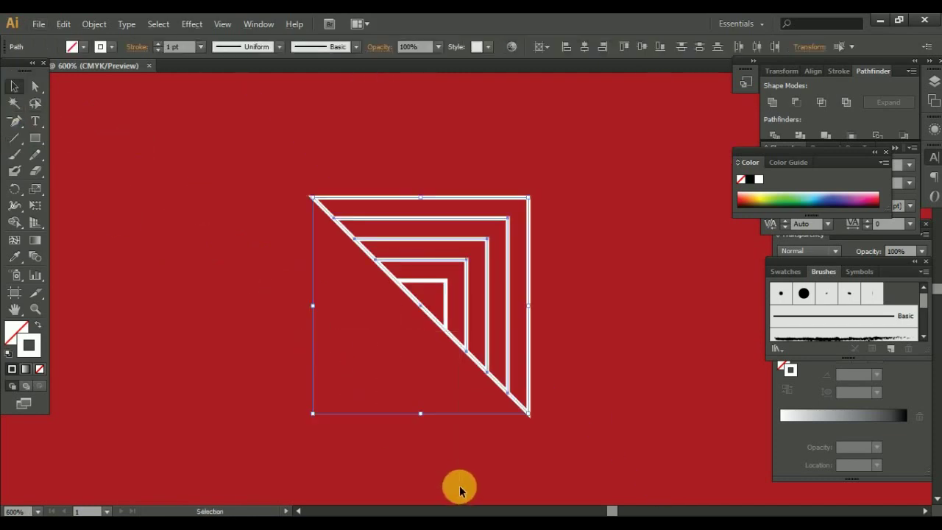
left_click(457, 474)
key("ctrl+y")
key("ctrl+y")
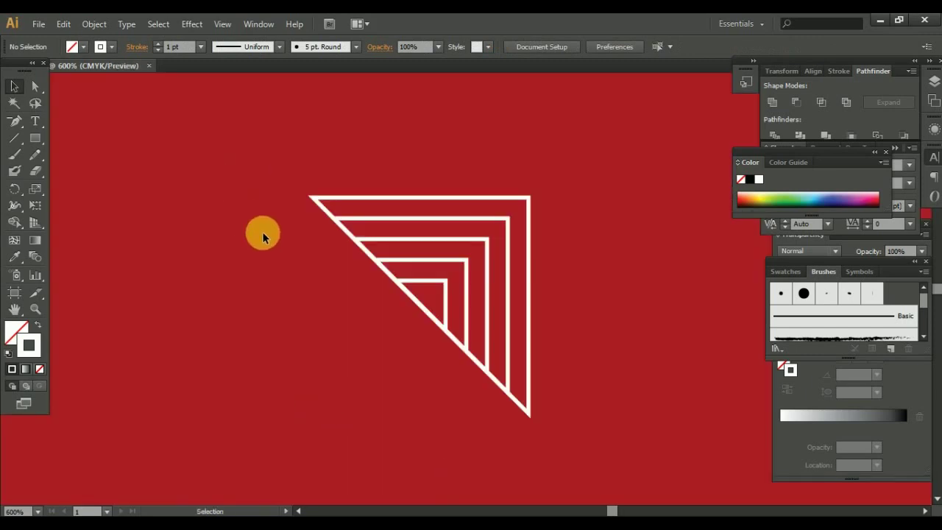
Group the nested triangle paths and give them a white stroke
scroll(368, 281, "down", 3)
scroll(368, 281, "down", 1)
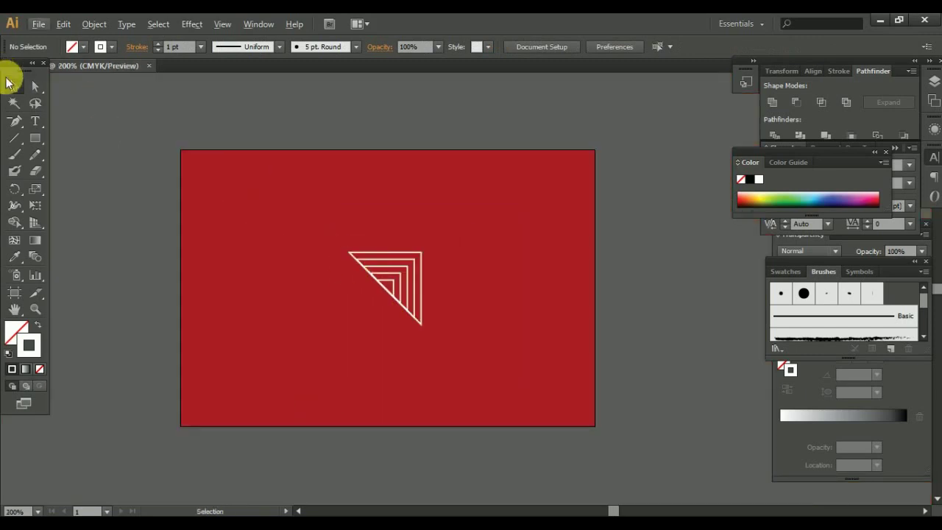
left_click_drag(332, 227, 477, 341)
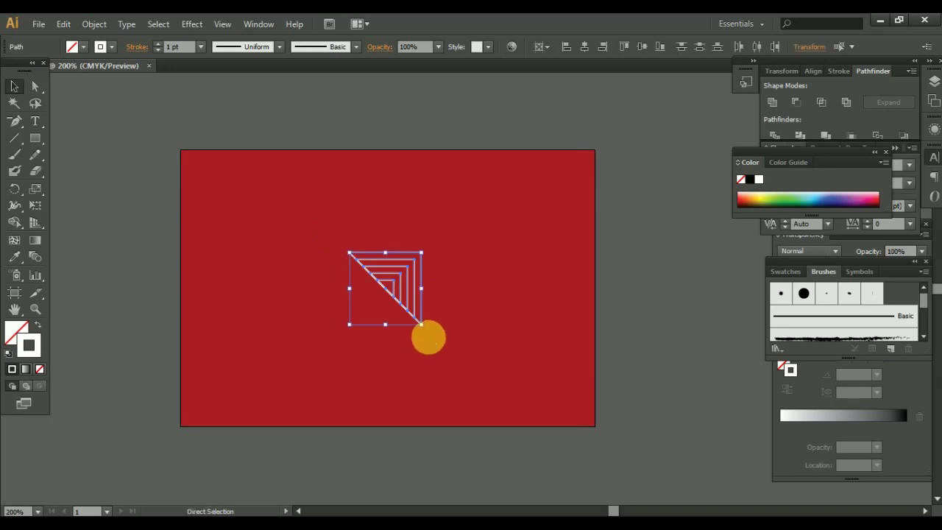
key("ctrl+g")
left_click(15, 257)
left_click(271, 268)
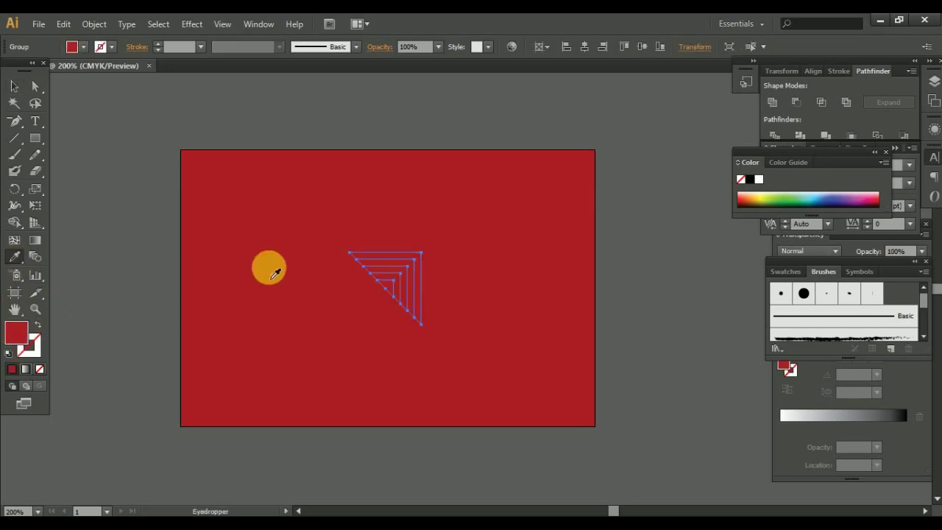
double_click(29, 344)
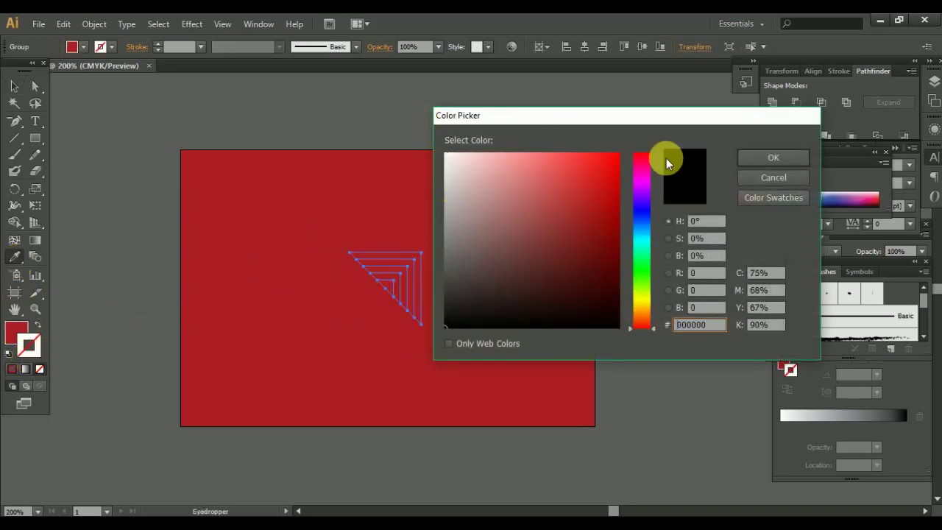
left_click(760, 162)
left_click(12, 369)
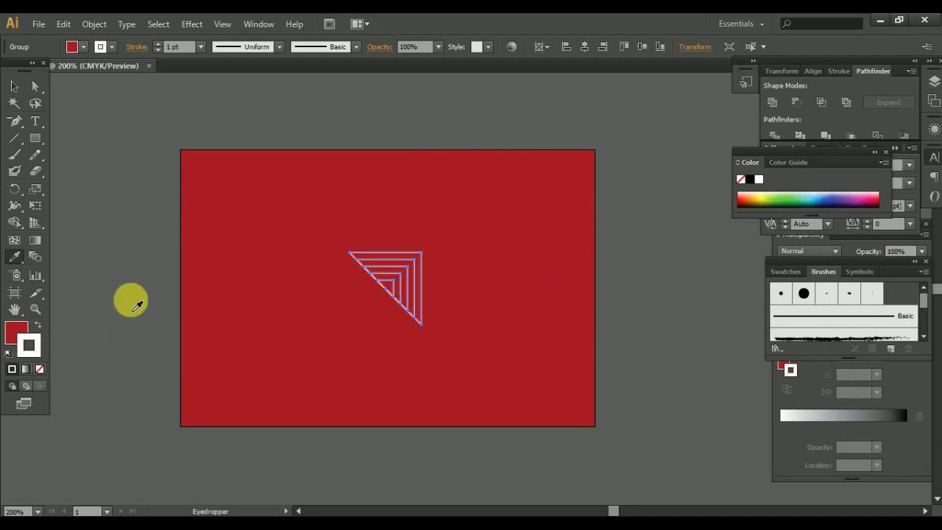
Rotate the group 45° into an upright pyramid and apply a white-to-black gradient fill
key("v")
scroll(365, 338, "up", 3)
scroll(438, 220, "up", 1)
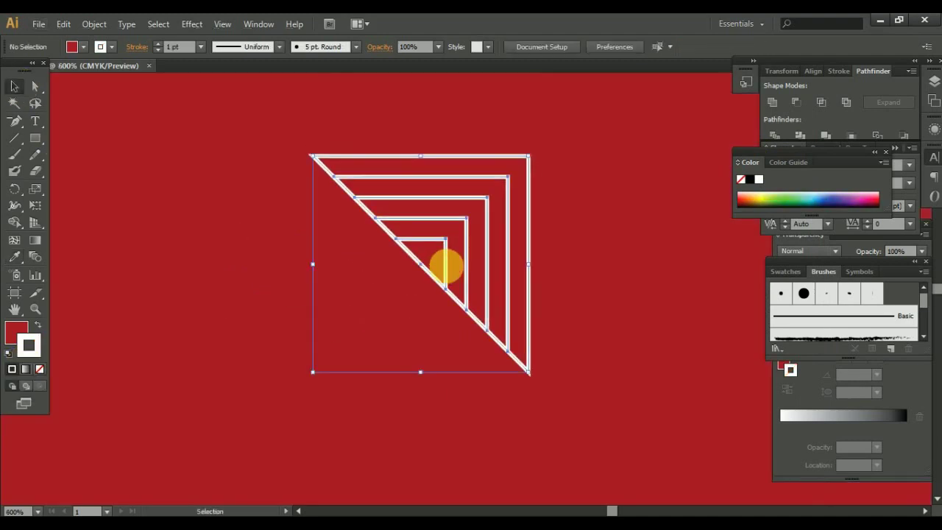
left_click_drag(537, 384, 542, 311)
left_click(541, 310)
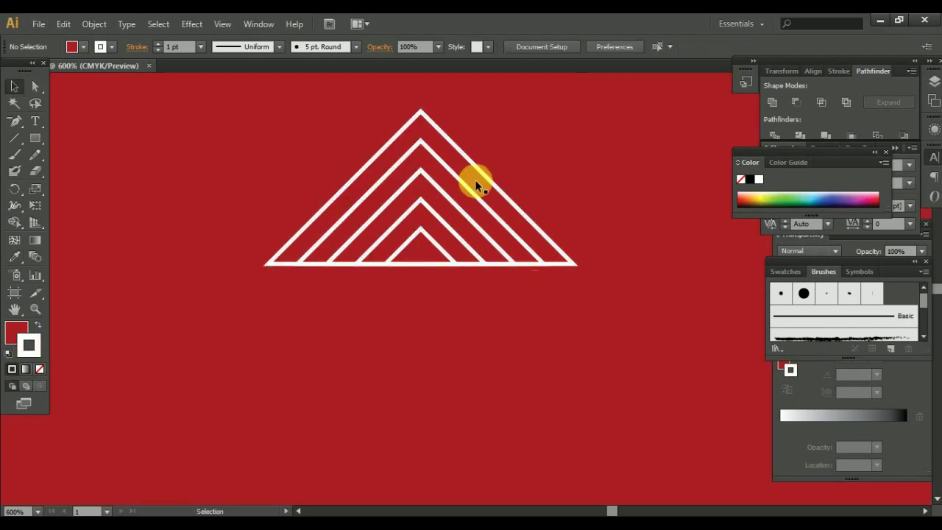
left_click_drag(348, 120, 221, 236)
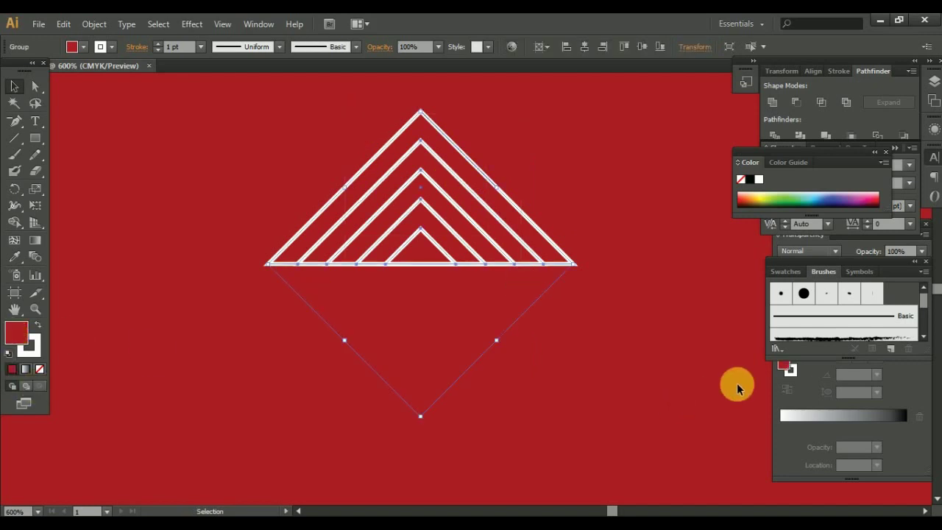
left_click(809, 375)
left_click(789, 341)
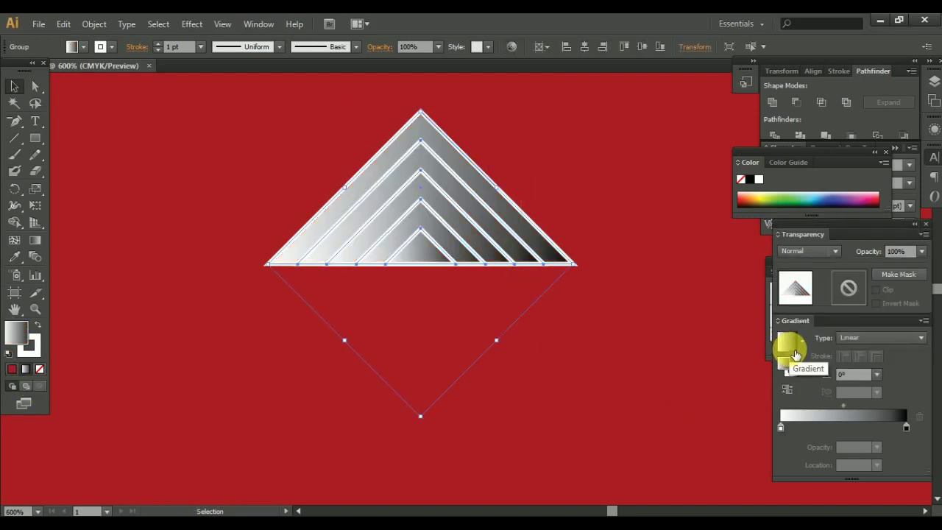
Change the gradient's dark end stop to red
left_click(905, 429)
left_click(885, 162)
left_click(768, 231)
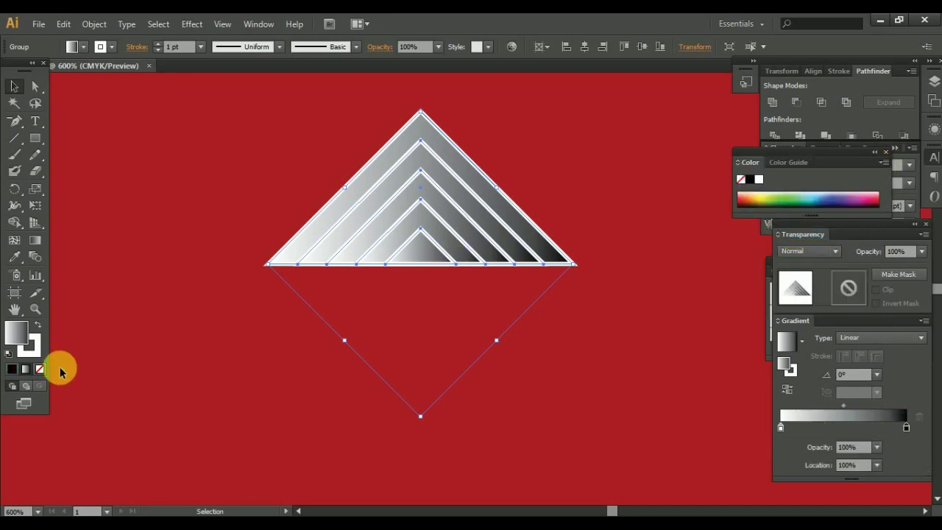
left_click(14, 256)
left_click(163, 285)
key("ctrl+z")
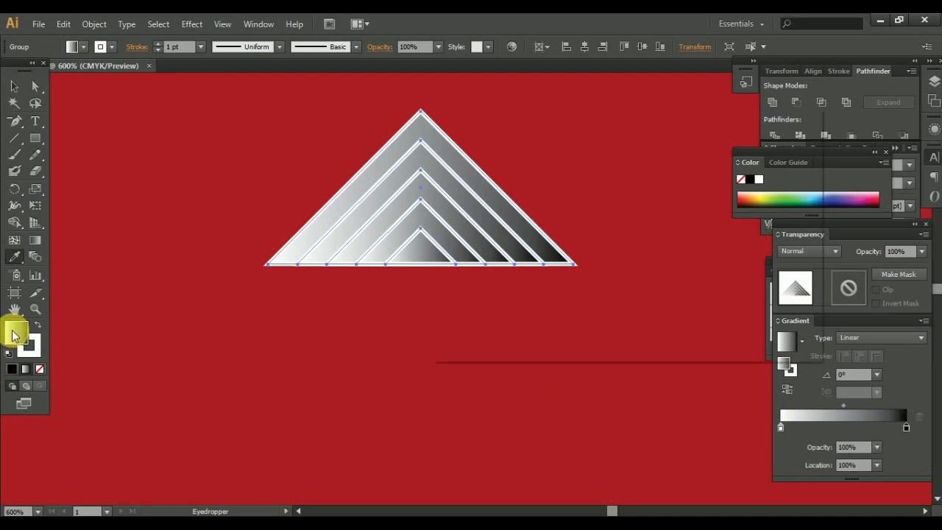
double_click(13, 335)
left_click(623, 169)
left_click(773, 160)
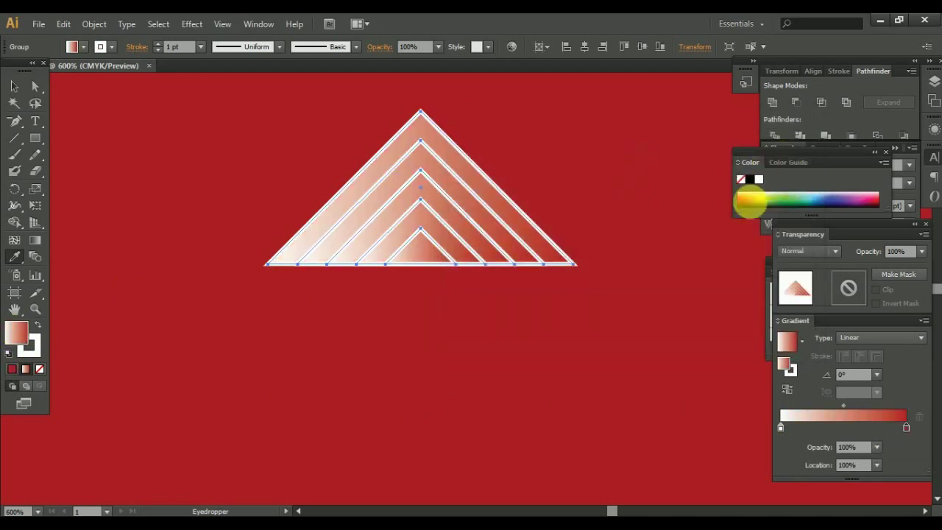
Set the left gradient stop to red using CMYK sliders
double_click(779, 428)
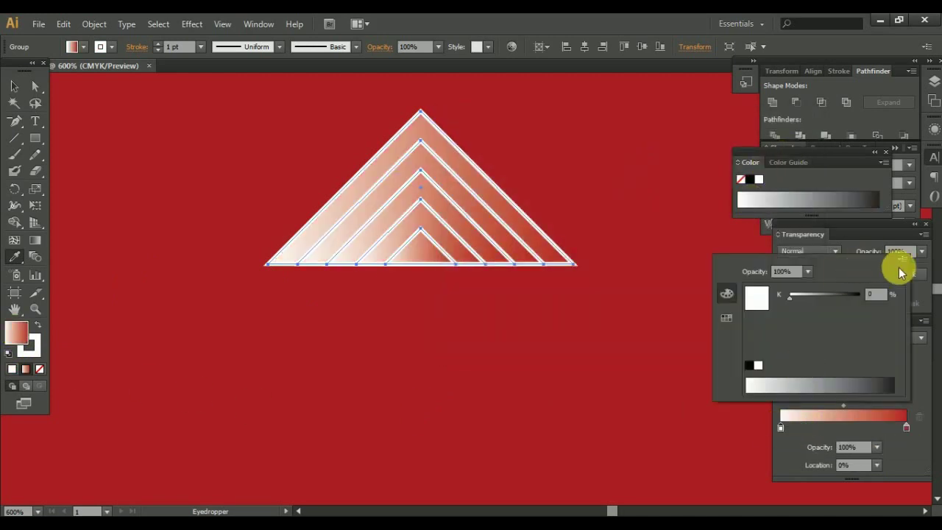
left_click(902, 262)
left_click(844, 309)
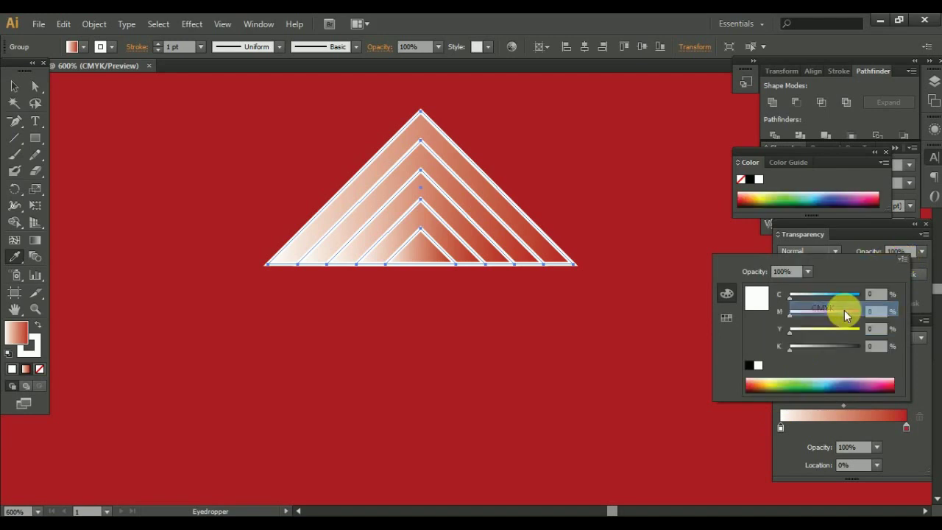
left_click(755, 390)
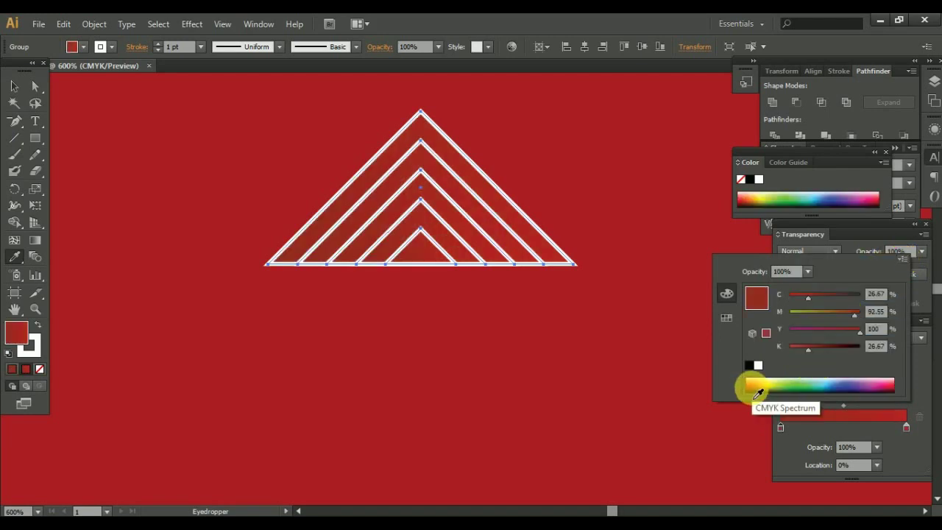
left_click(923, 442)
Rearrange the gradient stops into three red stops along the slider
left_click_drag(907, 428, 850, 428)
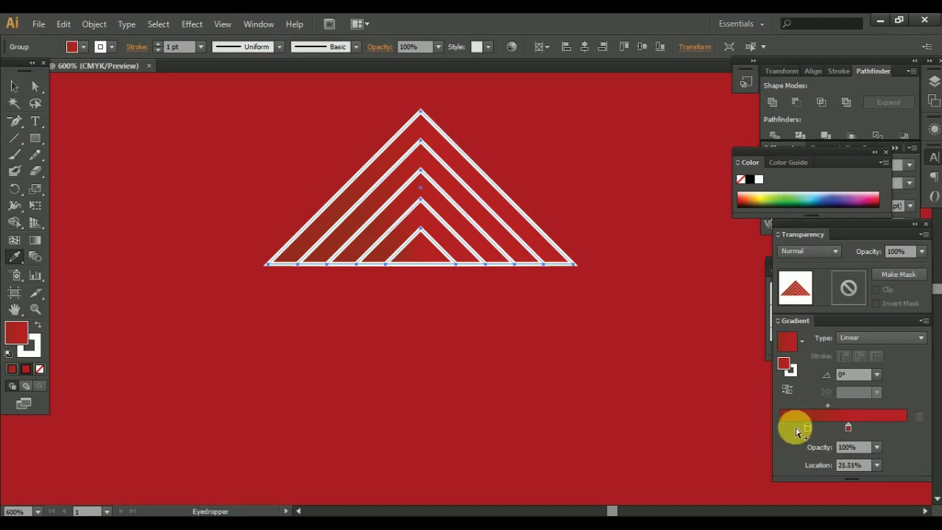
left_click(906, 427)
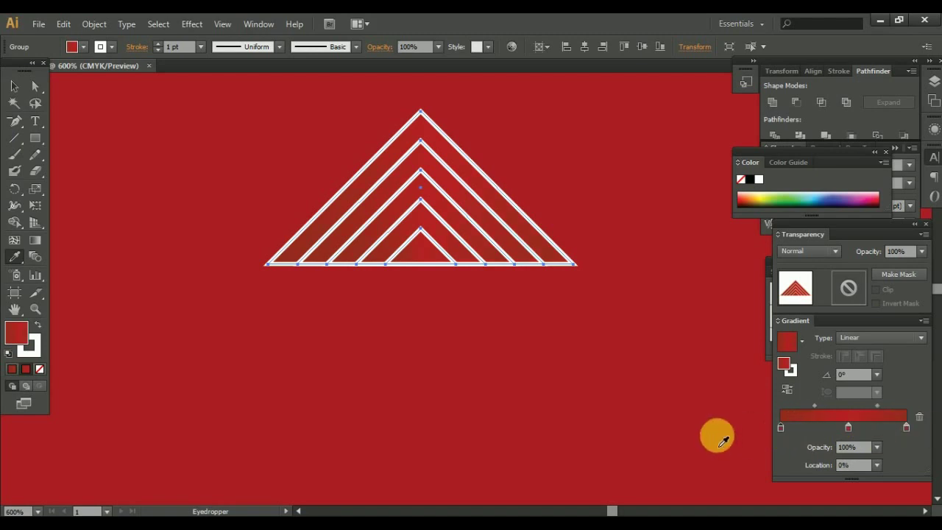
left_click_drag(905, 427, 908, 457)
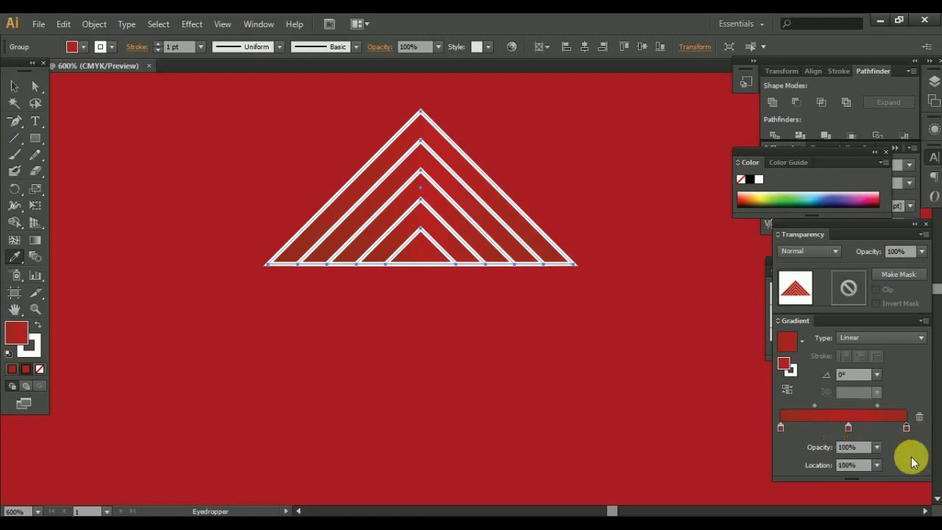
left_click_drag(781, 428, 908, 427)
Darken the middle gradient stop to M 100, K 45 and shift the midpoint right
mouse_move(848, 428)
left_mouse_down()
mouse_move(829, 434)
mouse_move(855, 427)
left_mouse_up()
double_click(855, 427)
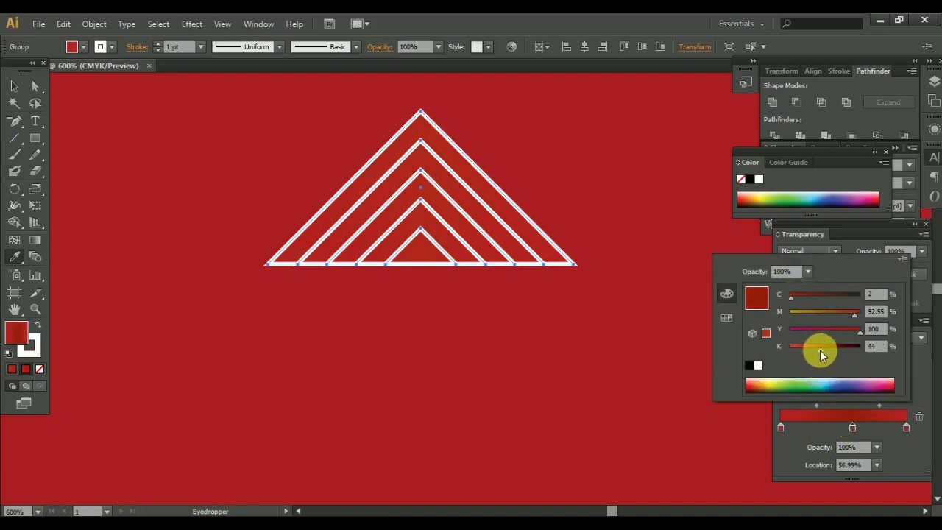
left_click(820, 350)
left_click_drag(851, 315, 860, 329)
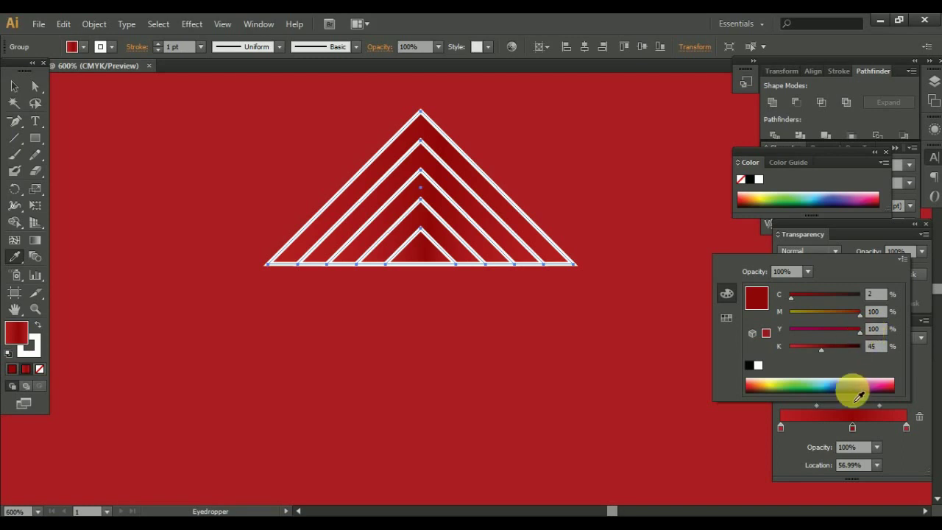
left_click(852, 429)
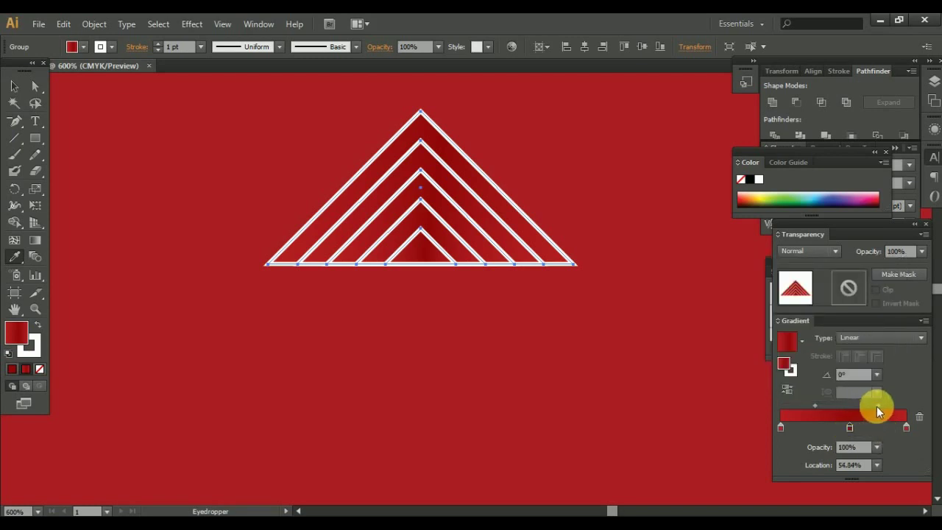
left_click_drag(816, 405, 853, 405)
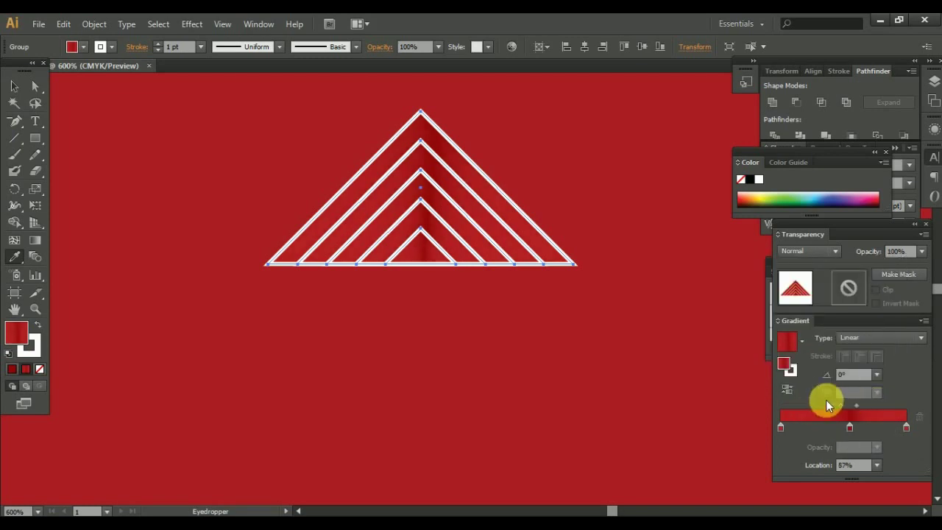
Redraw the gradient along the pyramid's base and move the 87% stop to about 82%
left_click(35, 240)
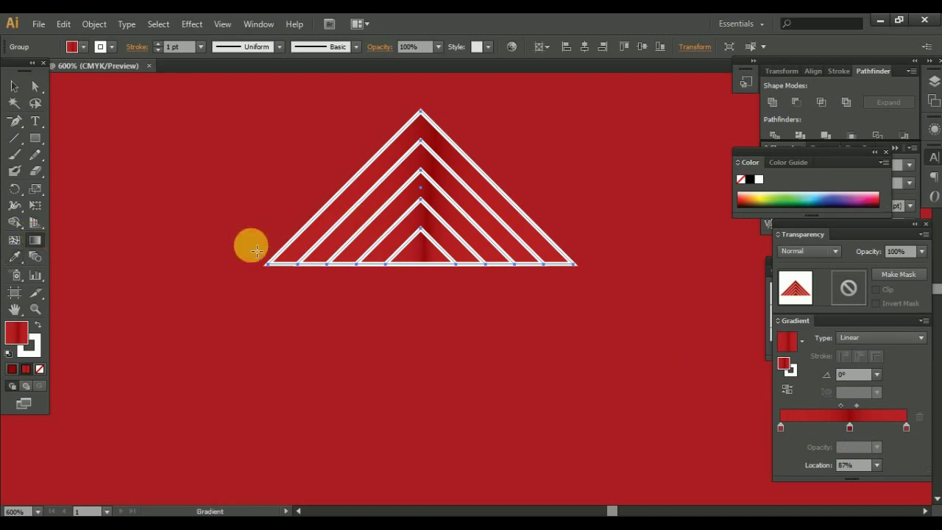
left_click_drag(525, 224, 506, 221)
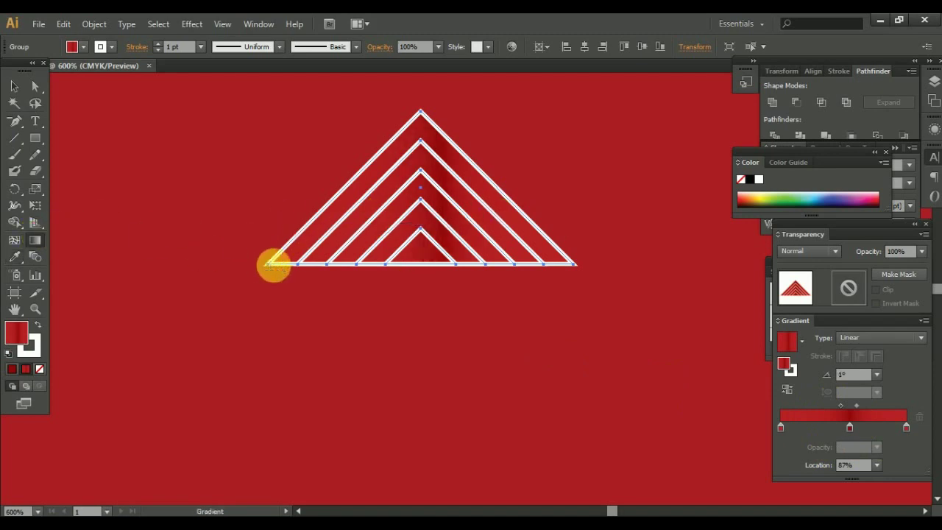
left_click_drag(270, 265, 542, 272)
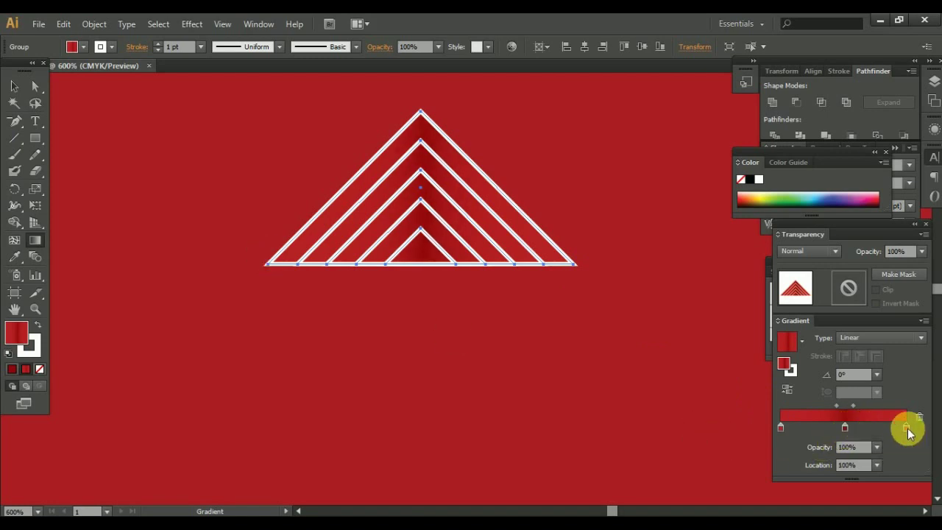
mouse_move(782, 428)
left_mouse_down()
mouse_move(792, 427)
mouse_move(769, 432)
left_mouse_up()
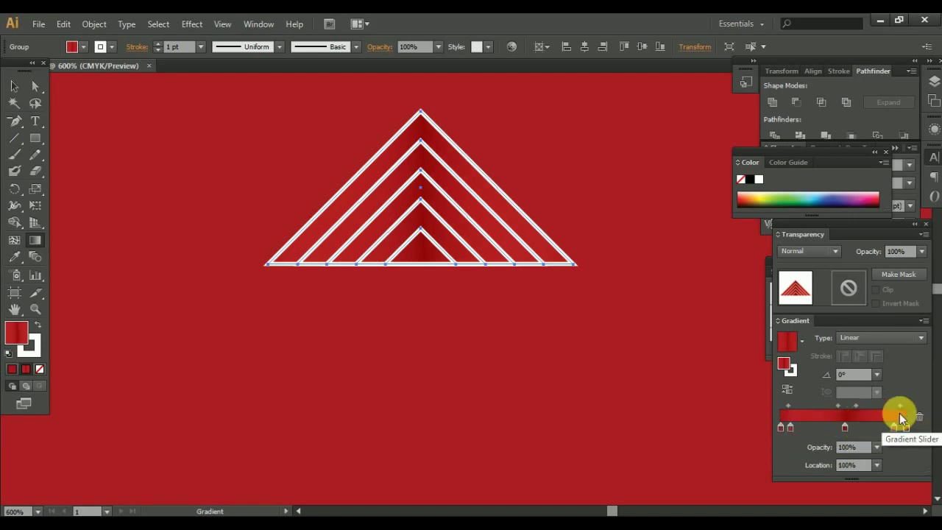
left_click(894, 427)
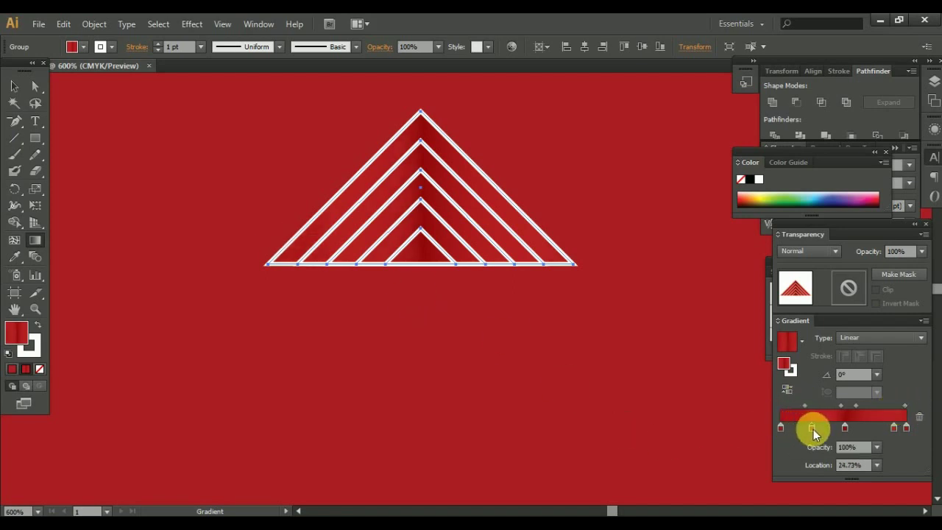
left_click_drag(893, 428, 871, 432)
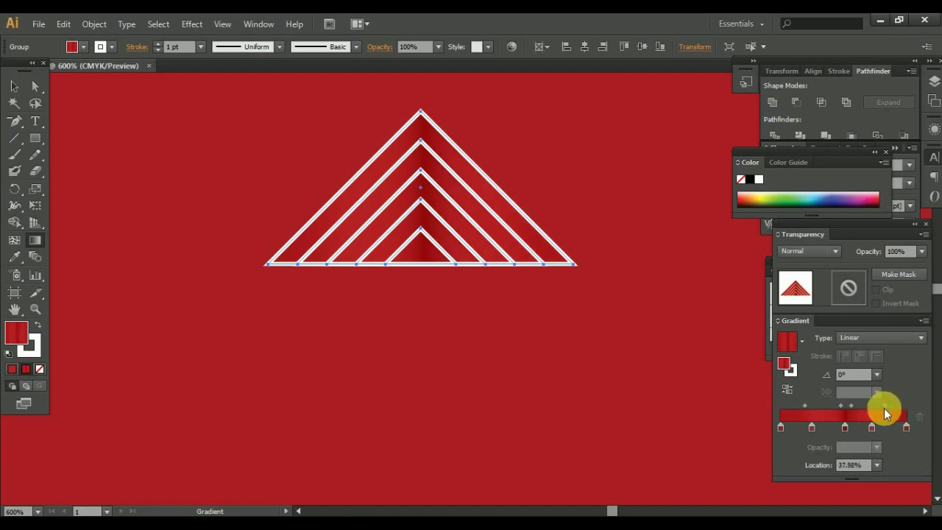
key("v")
left_click(308, 255)
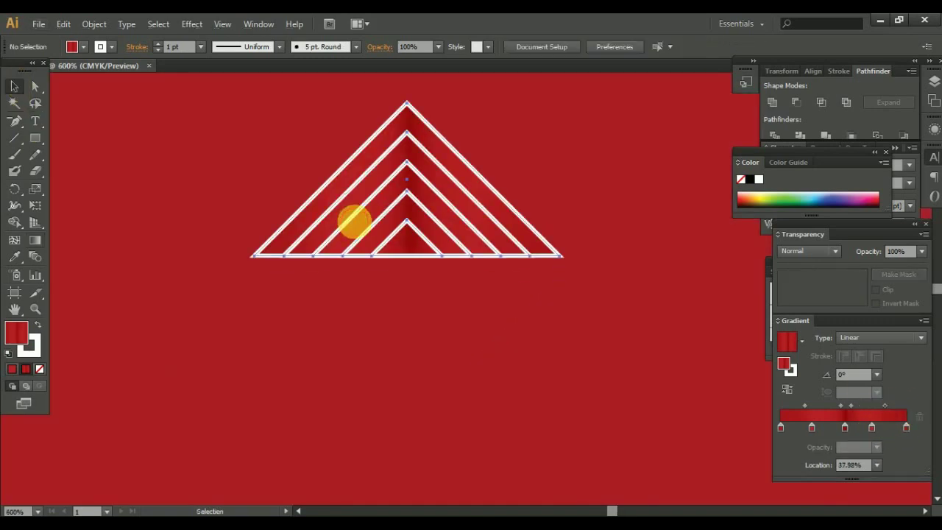
Move the pyramid down, then Alt-drag a copy right and repeat with Ctrl+D along the bottom
mouse_move(352, 214)
left_mouse_down()
mouse_move(325, 356)
mouse_move(380, 382)
mouse_move(479, 378)
left_mouse_up()
key("ctrl+minus")
key("ctrl+minus")
key("ctrl+minus")
key("ctrl+z")
key("ctrl+z")
left_click_drag(393, 374, 459, 381)
key("ctrl+d")
key("ctrl+d")
key("ctrl+d")
key("ctrl+d")
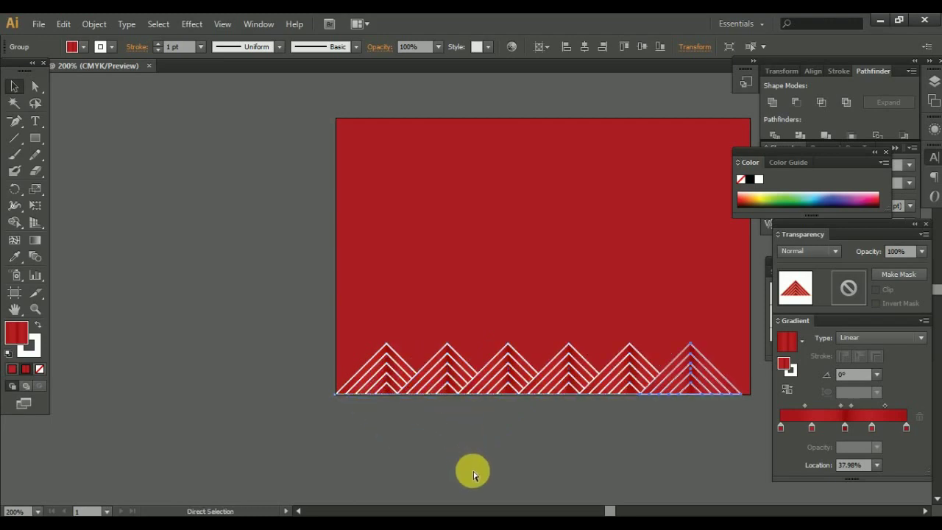
key("ctrl+d")
left_click_drag(527, 471, 482, 468)
Select all seven pyramids and scale the row to fit the artboard width
left_click(301, 366)
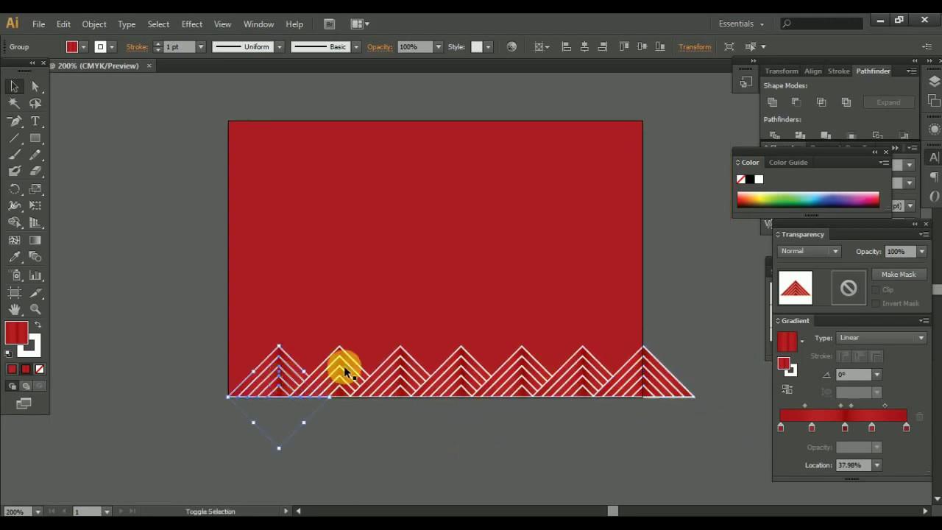
left_click(343, 368, "shift")
left_click(403, 372, "shift")
left_click(460, 374, "shift")
left_click(527, 371, "shift")
left_click(568, 373, "shift")
left_click(662, 377, "shift")
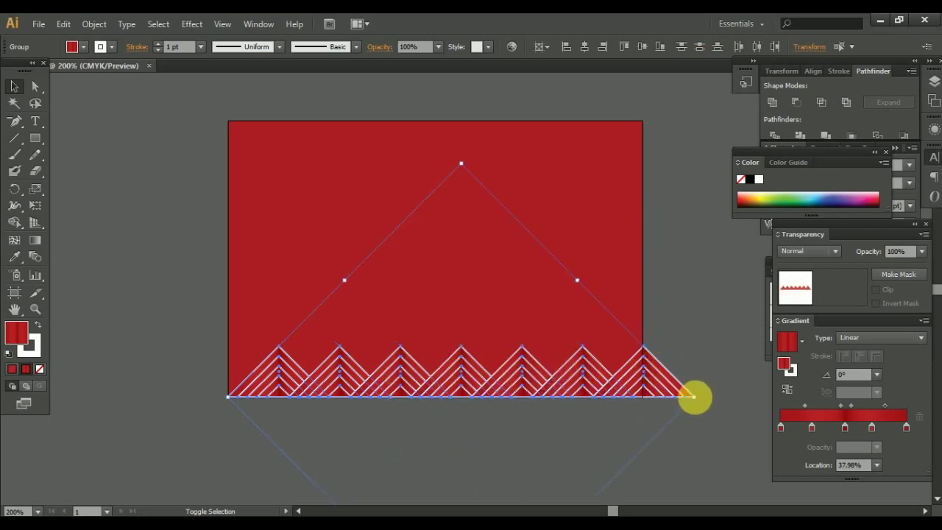
mouse_move(694, 398)
left_mouse_down()
mouse_move(656, 411)
mouse_move(652, 432)
left_mouse_up()
left_click(652, 431)
Select the seven-pyramid row and copy it up to the artboard's top edge
left_click(263, 384)
left_click(323, 368, "shift")
left_click(381, 368, "shift")
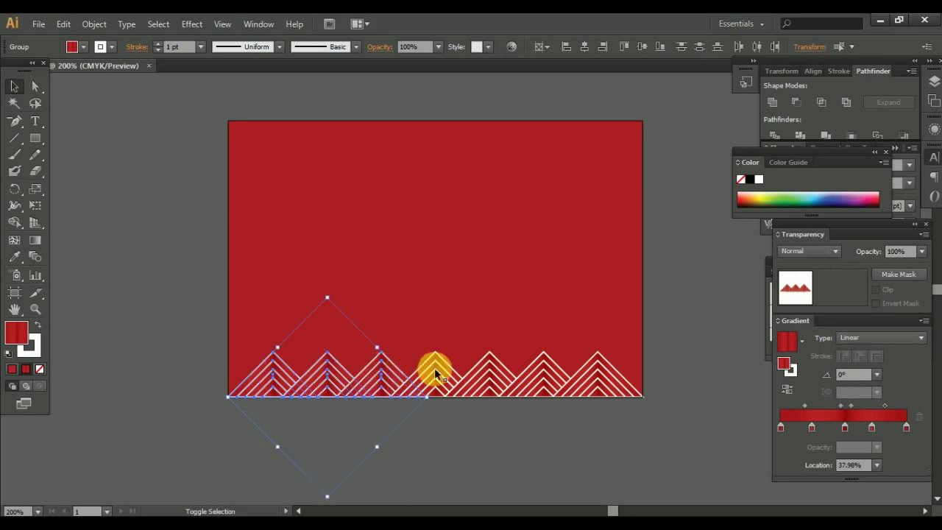
left_click(435, 368, "shift")
left_click(490, 371, "shift")
left_click(543, 374, "shift")
left_click(597, 376, "shift")
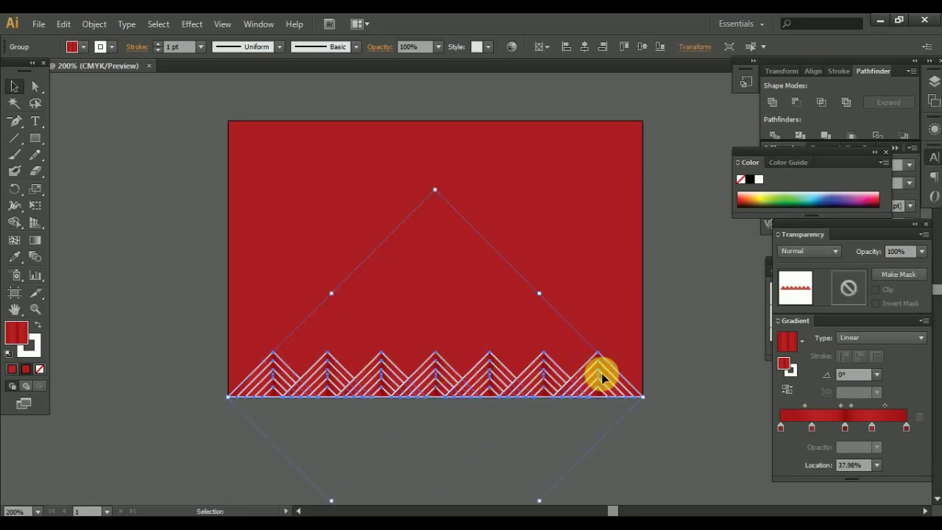
left_click_drag(591, 371, 589, 184)
left_click(517, 435)
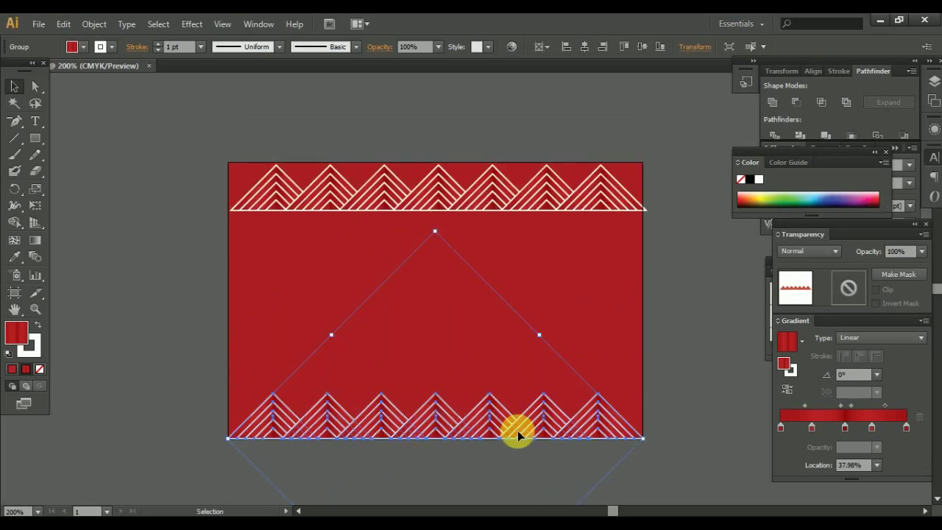
Move the bottom row up beneath the top row as a second, overlapping row
left_click(518, 427, "ctrl")
left_click_drag(517, 425, 520, 213)
left_click(723, 289)
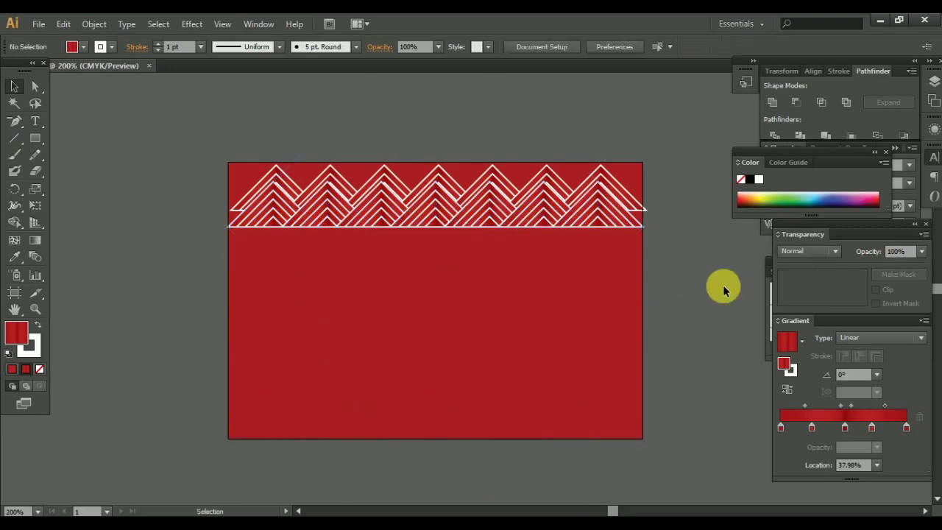
left_click(503, 241)
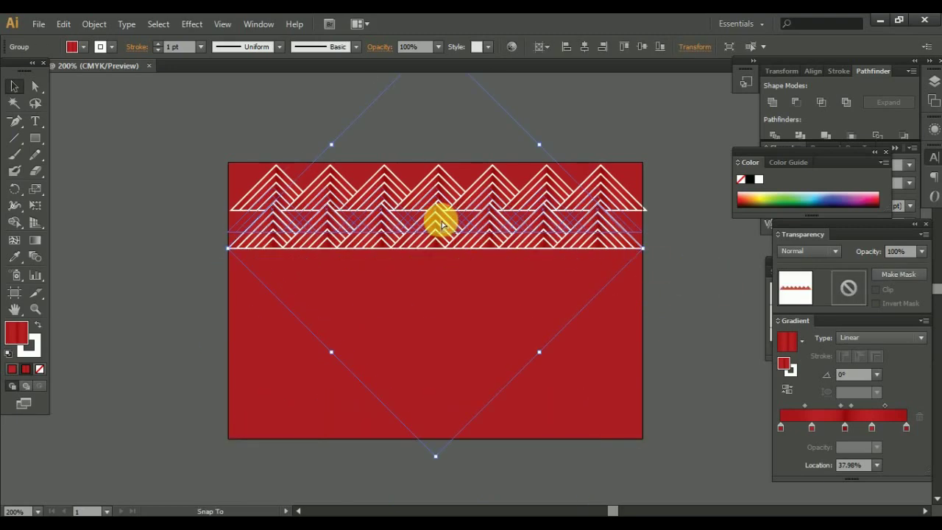
left_click(672, 270)
Shift the second pyramid row so it overlaps the top row, offset down and right
left_click(489, 213)
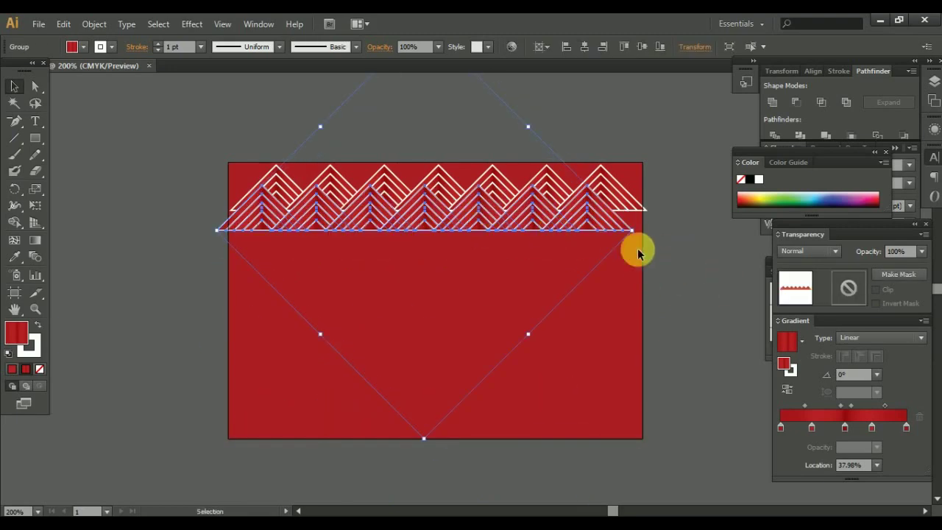
left_click_drag(515, 218, 527, 217)
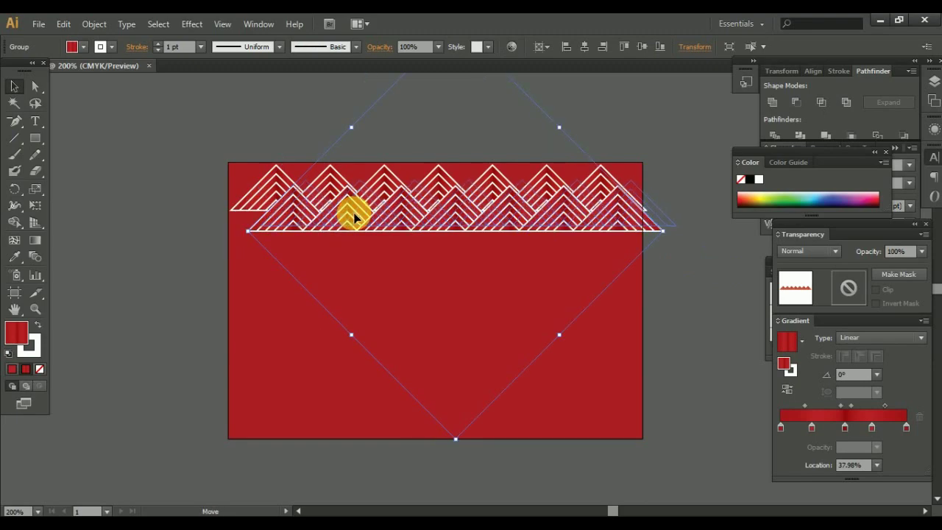
left_click_drag(351, 212, 361, 194)
scroll(348, 256, "up", 1)
scroll(348, 256, "up", 3)
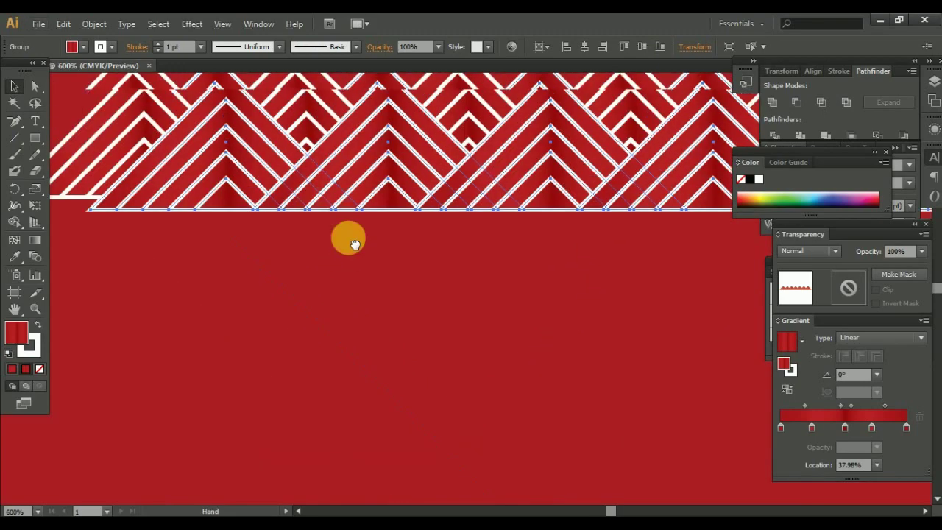
scroll(309, 273, "up", 5)
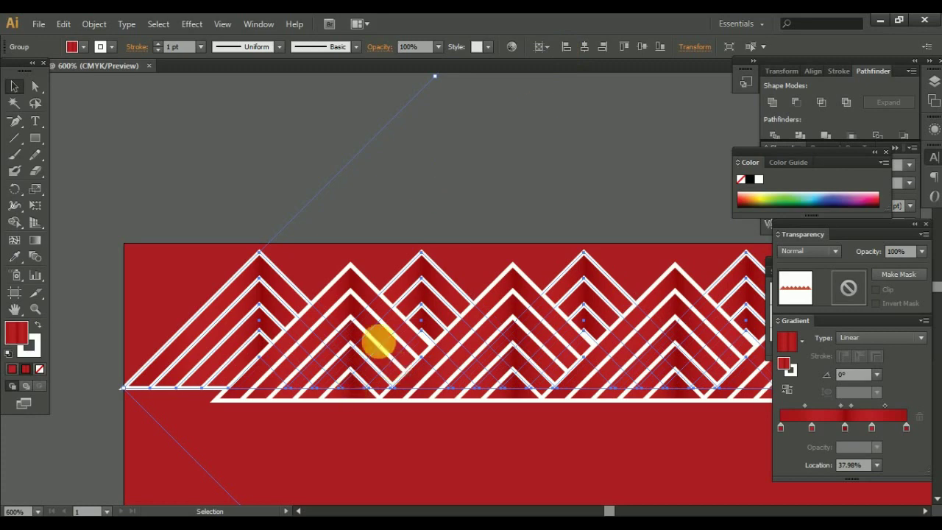
left_click_drag(387, 361, 469, 410)
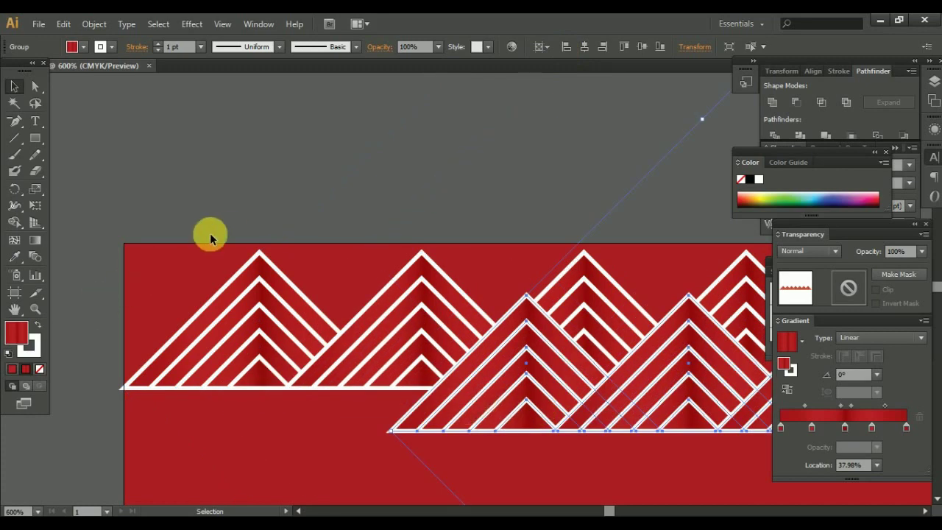
Add a vertical guide at a pyramid peak, vertically center-align both rows, nudge right, and zoom out
key("ctrl+r")
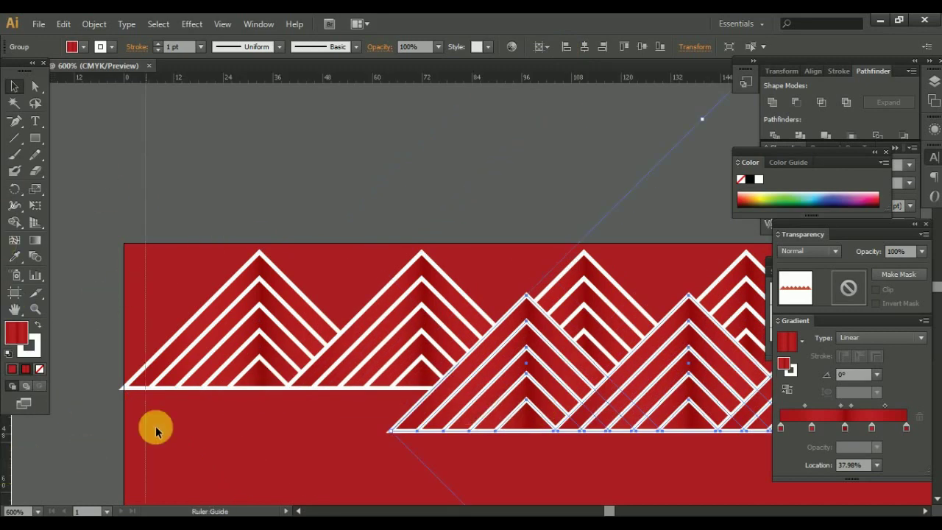
left_click_drag(257, 251, 259, 249)
mouse_move(458, 383)
left_mouse_down()
mouse_move(328, 427)
mouse_move(269, 417)
mouse_move(394, 424)
mouse_move(311, 417)
mouse_move(321, 410)
mouse_move(301, 404)
mouse_move(296, 380)
mouse_move(340, 361)
left_mouse_up()
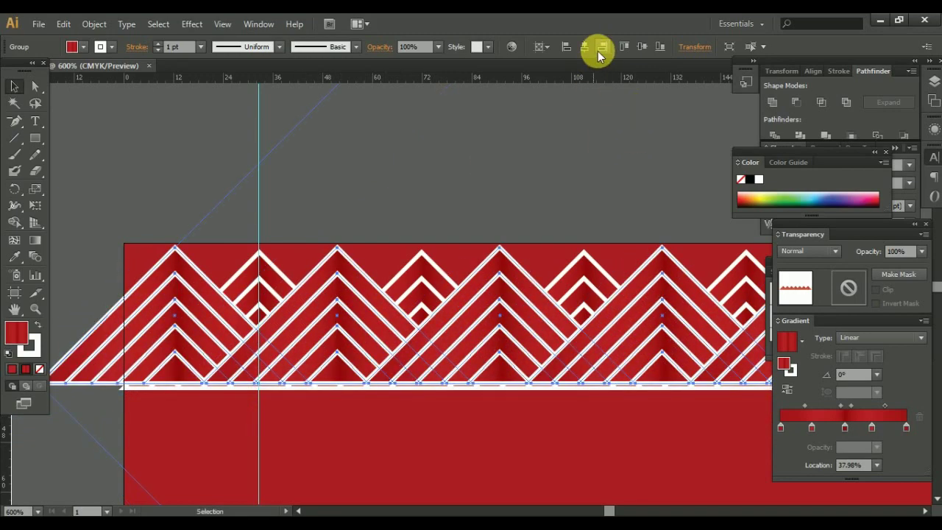
left_click(638, 46)
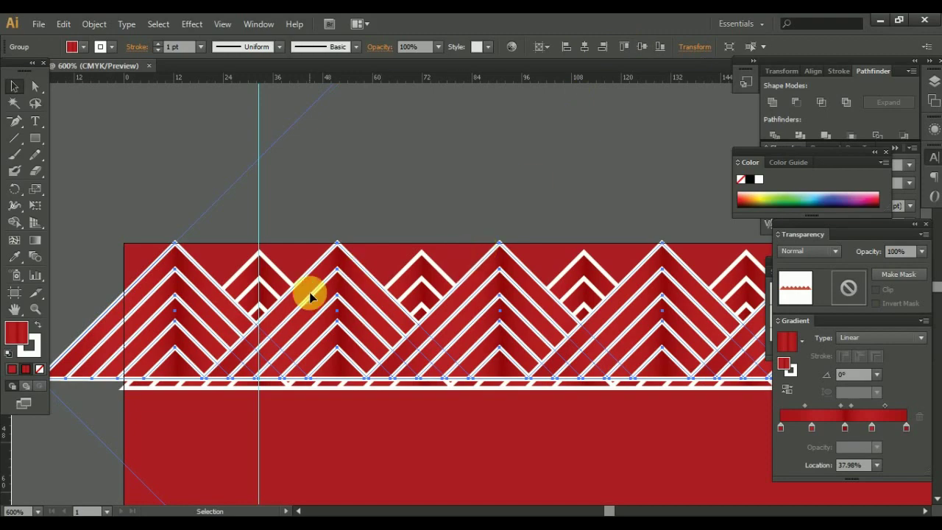
key("Right")
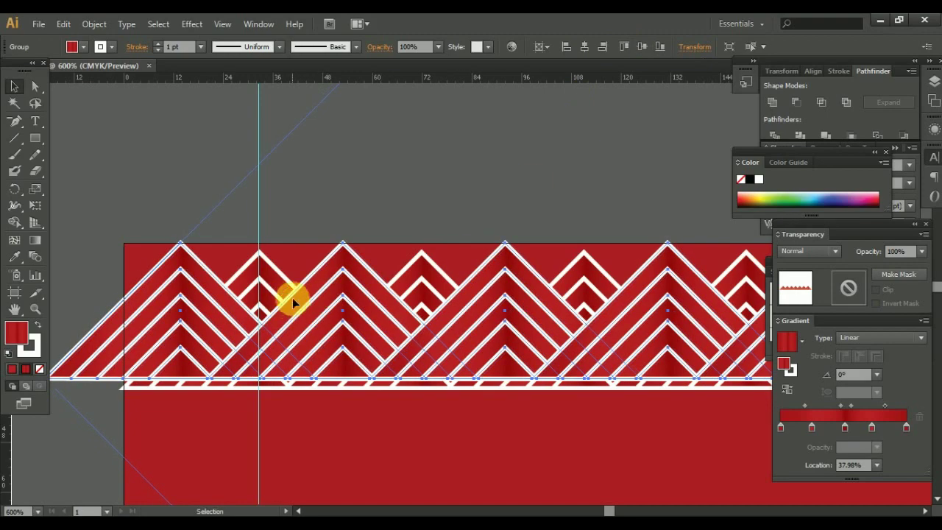
key("ctrl+3")
key("ctrl+alt+3")
Copy the pyramid row lower and expand both rows into plain shapes with Object > Expand
scroll(414, 321, "down", 4)
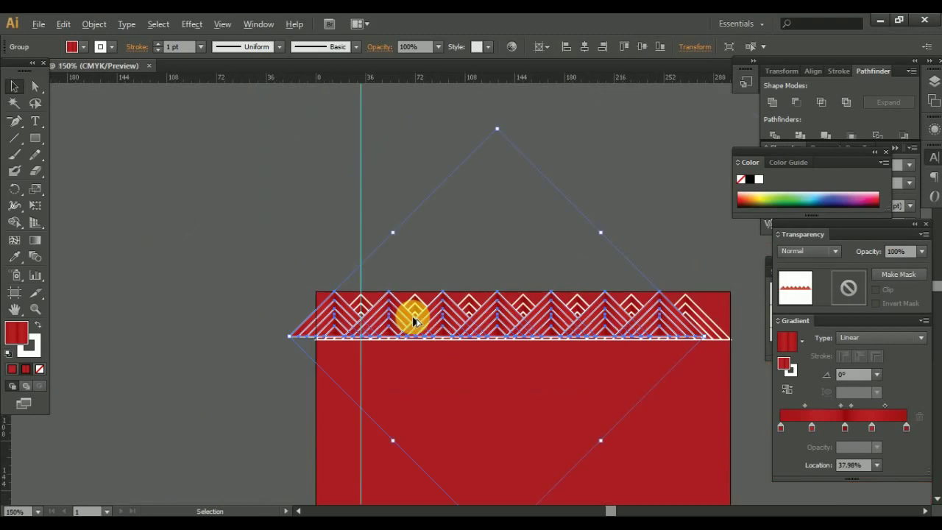
scroll(414, 321, "down", 1)
left_click_drag(414, 320, 418, 400)
left_click(448, 327, "shift")
left_click(95, 24)
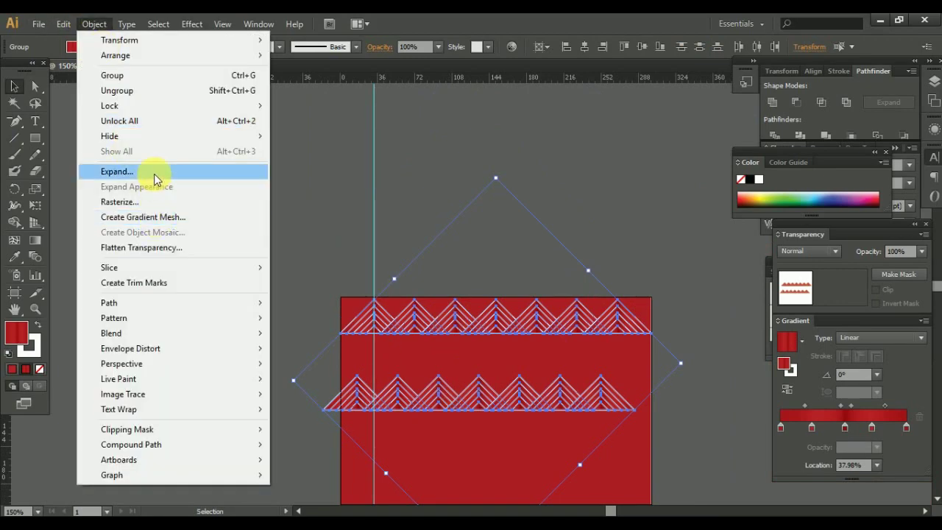
left_click(154, 173)
left_click(447, 350)
left_click(94, 24)
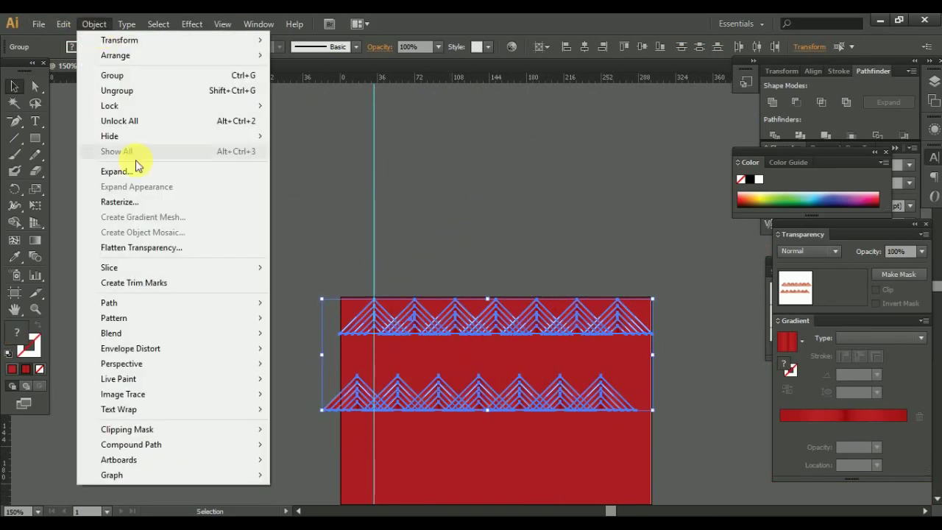
left_click(462, 326)
left_click(478, 231)
Alt-drag a second copy of the top row below it and convert its strokes with Outline Stroke
scroll(415, 372, "up", 4)
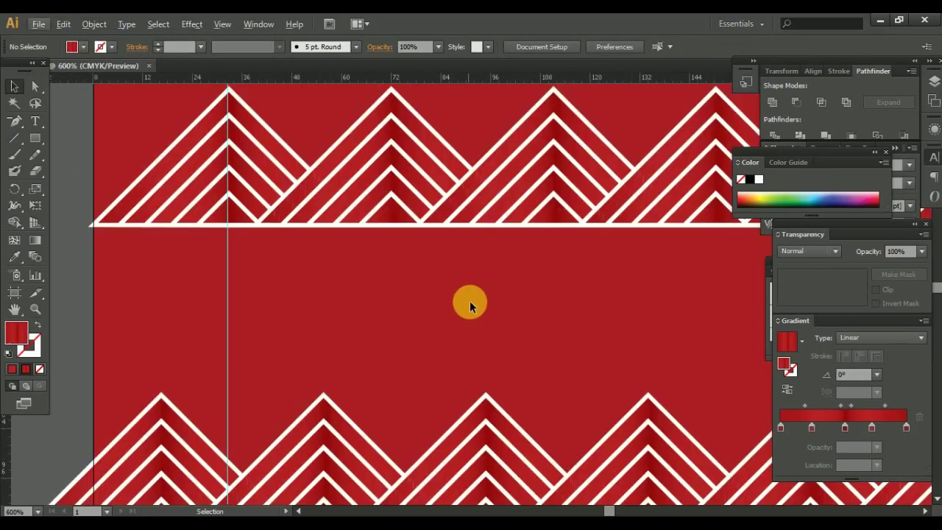
scroll(469, 306, "up", 1)
left_click(470, 242)
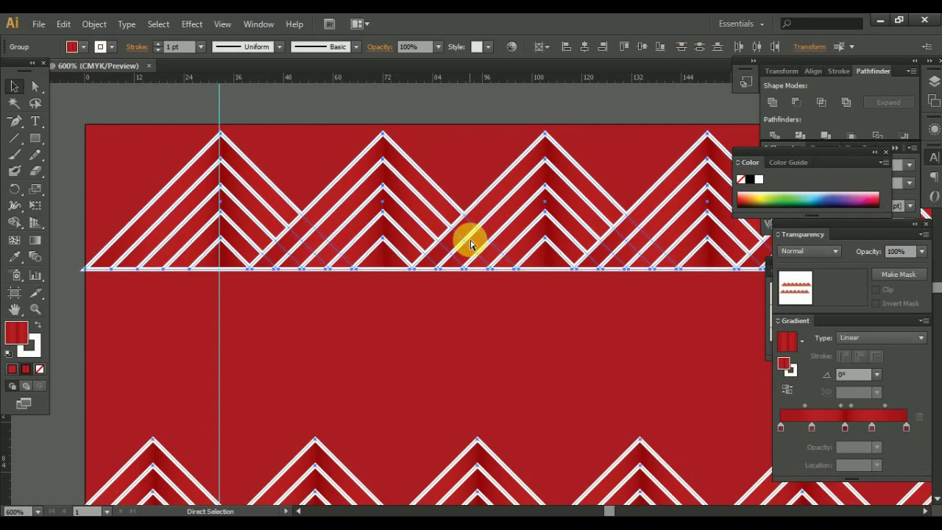
left_click_drag(471, 244, 469, 242)
left_click_drag(406, 253, 406, 295)
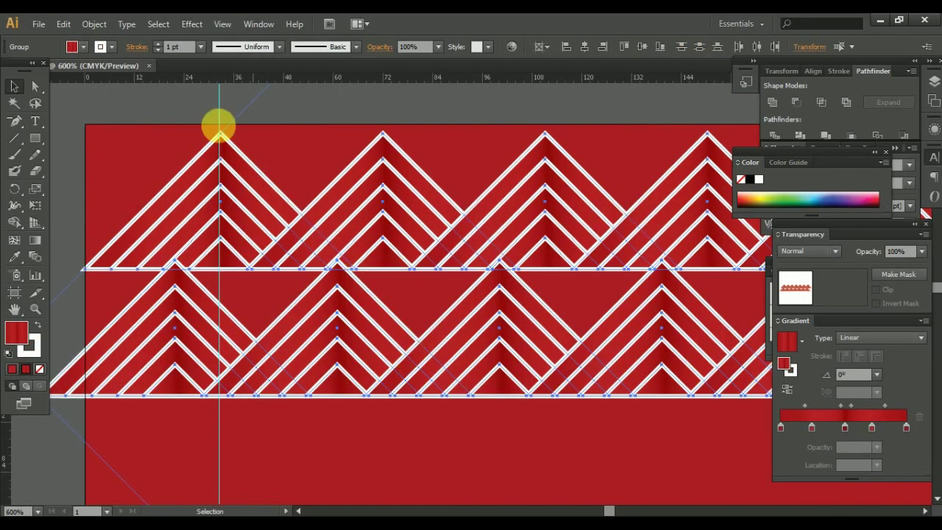
left_click(94, 23)
left_click(369, 337)
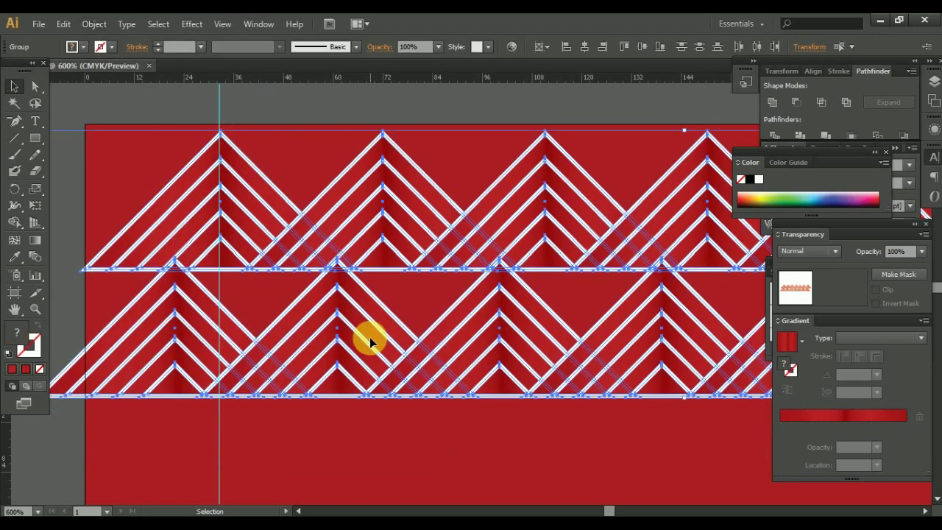
Move the lower row onto the top row, bring it to front, align to artboard top, nudge left twice
key("ctrl+shift+a")
scroll(440, 291, "up", 2)
scroll(440, 291, "left", 2)
mouse_move(416, 388)
left_mouse_down()
mouse_move(389, 277)
mouse_move(376, 270)
mouse_move(368, 305)
left_mouse_up()
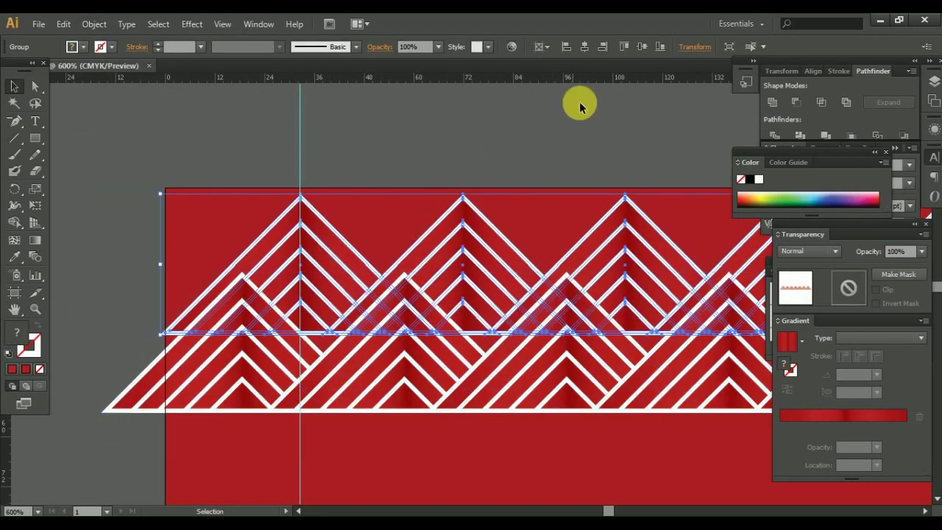
key("ctrl+shift+bracketleft")
left_click(410, 358)
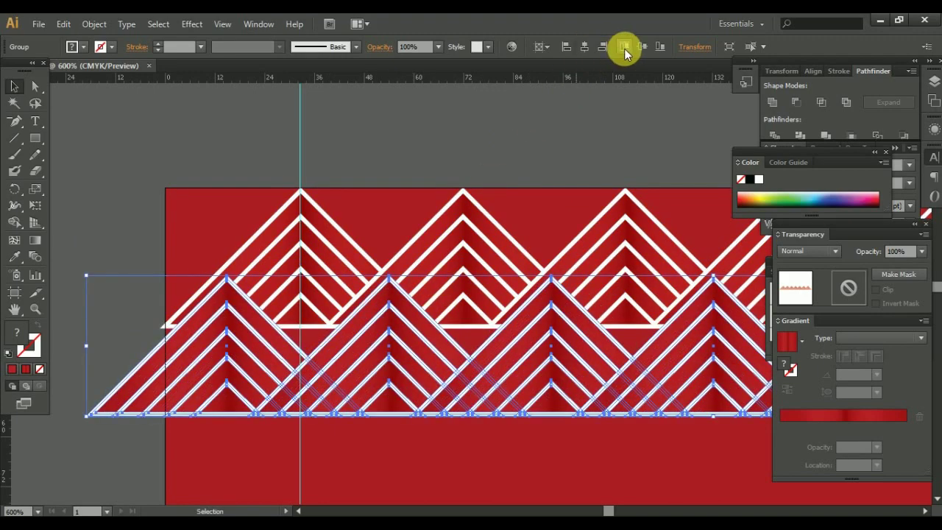
left_click(624, 49)
key("Left")
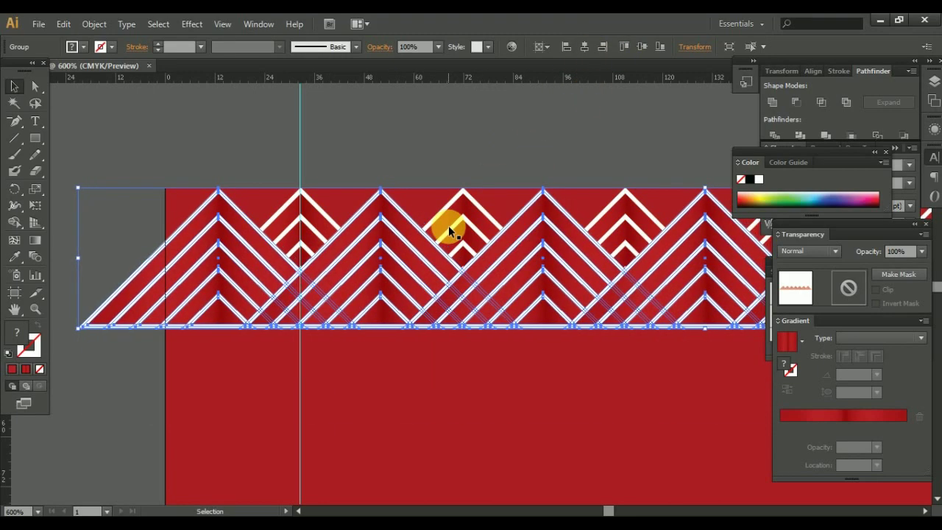
key("Left")
Zoom in closely on the pyramid joins and nudge the copied row left until its white lines meet
key("ctrl+plus")
key("ctrl+plus")
key("ctrl+plus")
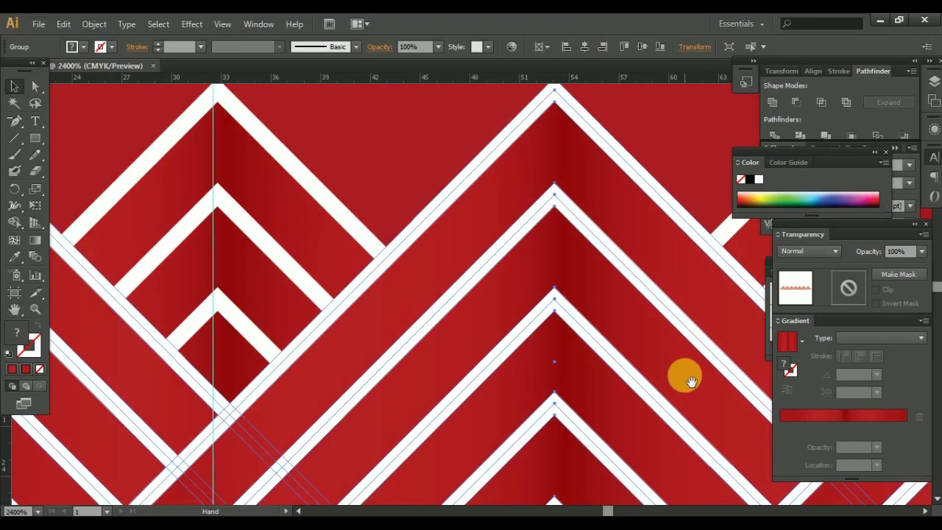
key("Left")
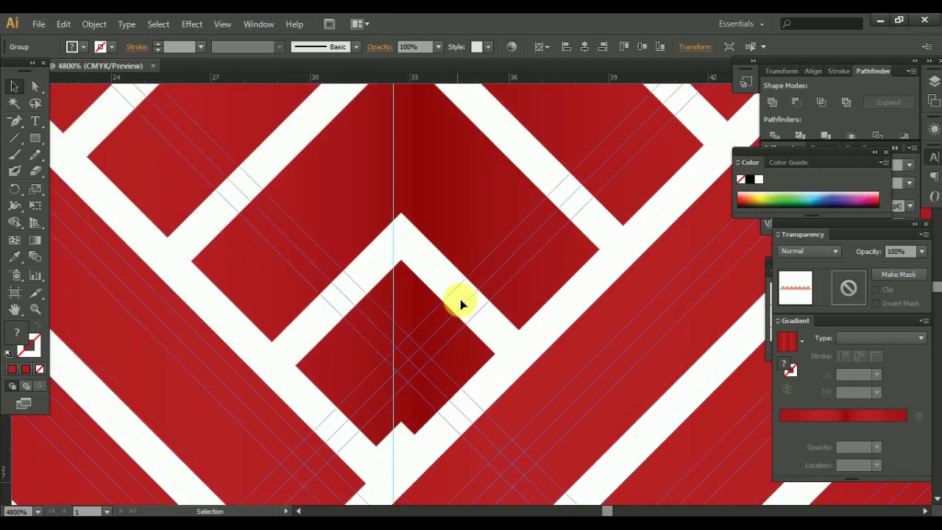
left_click_drag(460, 299, 432, 308)
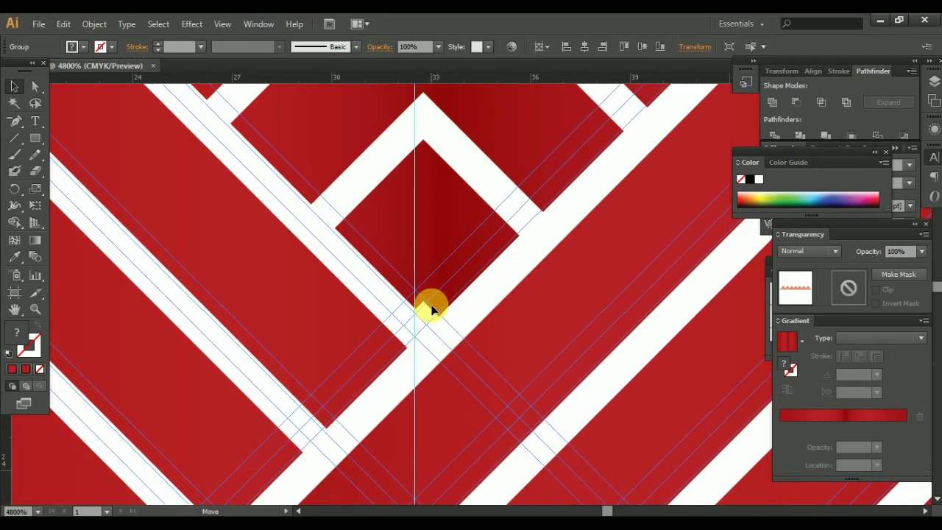
key("ctrl+=")
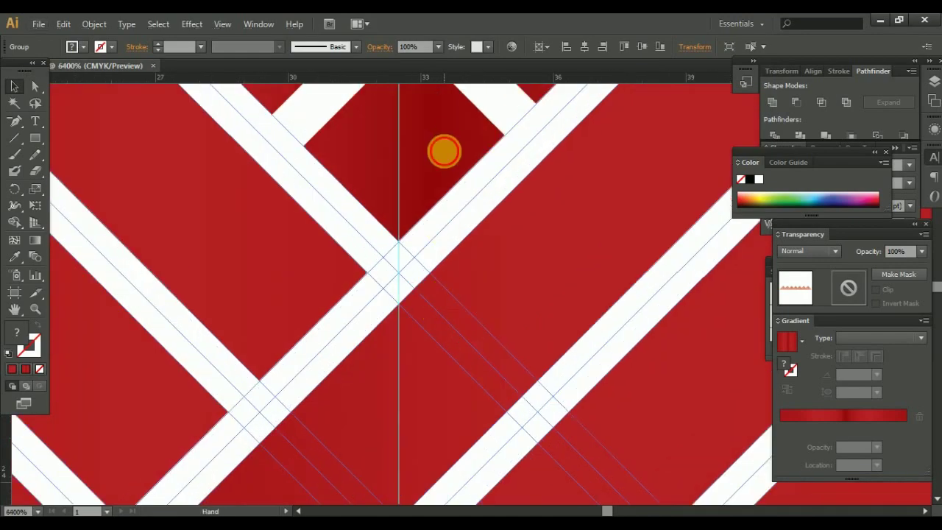
left_click_drag(444, 151, 469, 277)
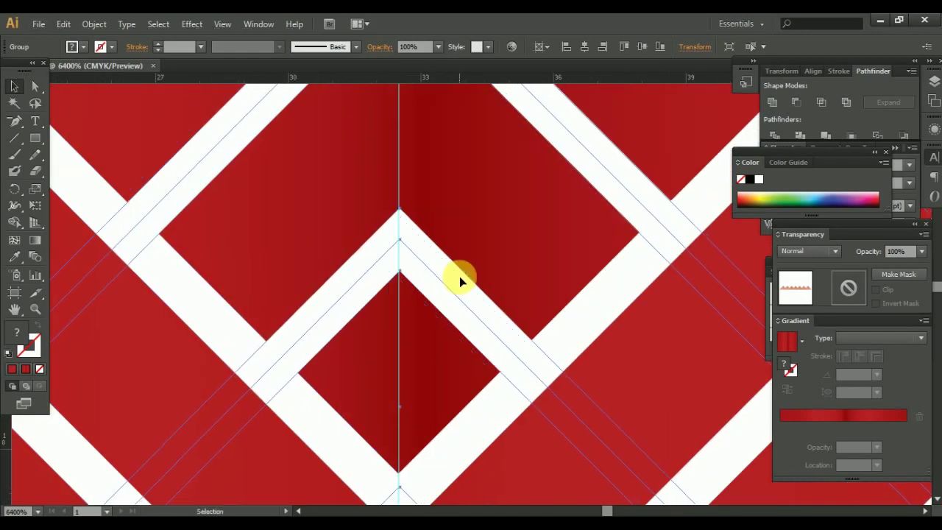
scroll(450, 349, "down", 5)
Select the interlocking pyramid band and Alt-drag a duplicate of it
scroll(456, 351, "down", 1)
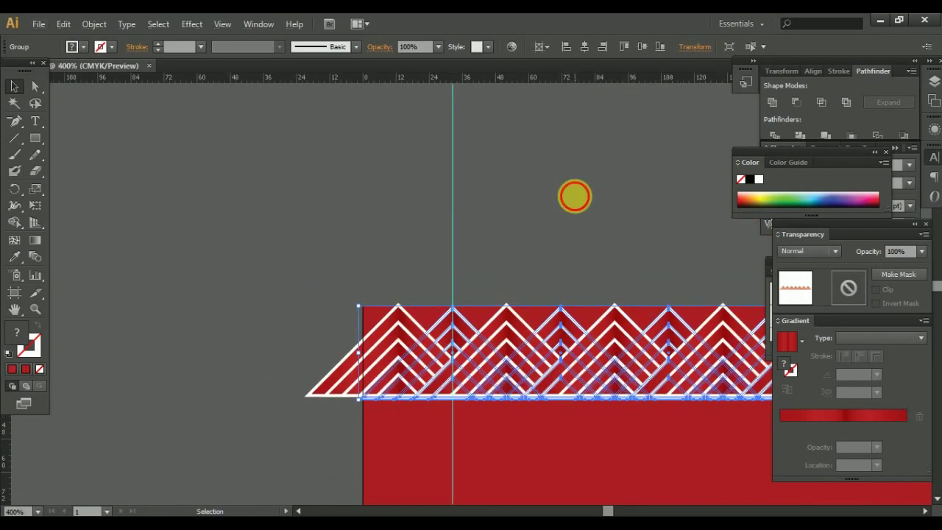
left_click_drag(574, 195, 465, 154)
left_click(443, 291)
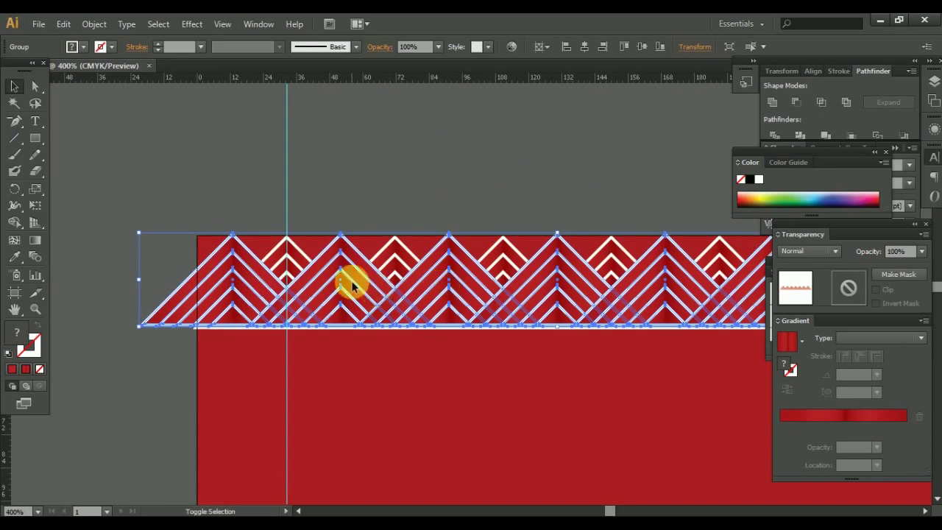
left_click_drag(352, 287, 352, 287)
scroll(584, 248, "down", 1)
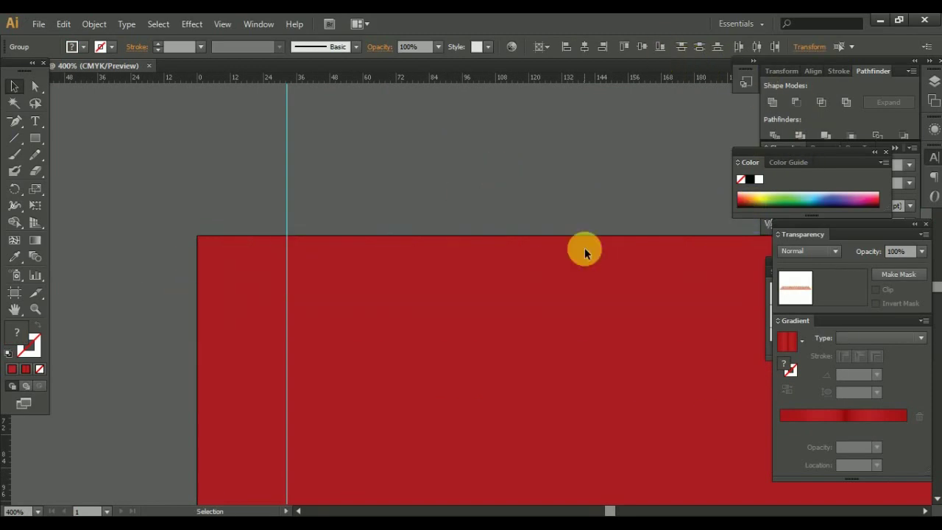
scroll(584, 248, "down", 2)
scroll(584, 248, "down", 2)
scroll(589, 253, "down", 5)
scroll(637, 273, "up", 3)
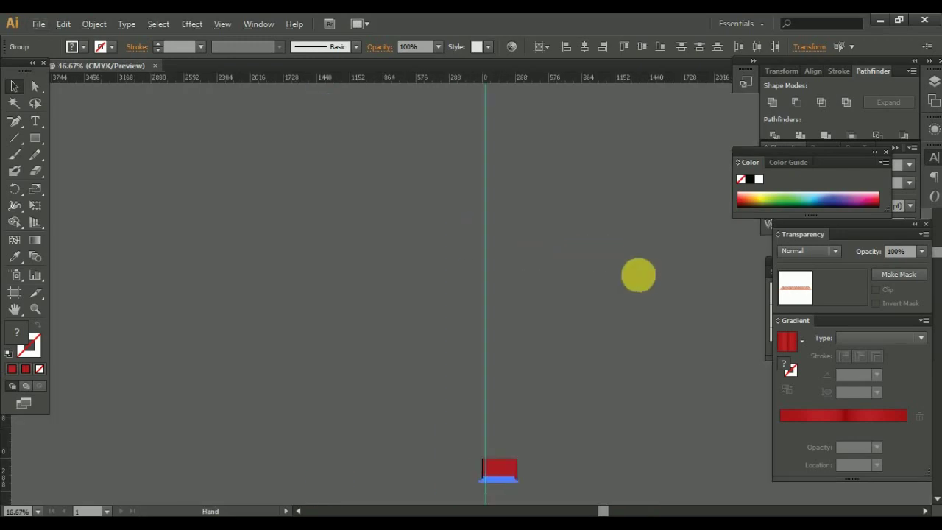
scroll(638, 120, "up", 2)
scroll(538, 158, "up", 2)
scroll(416, 370, "up", 2)
scroll(416, 370, "up", 1)
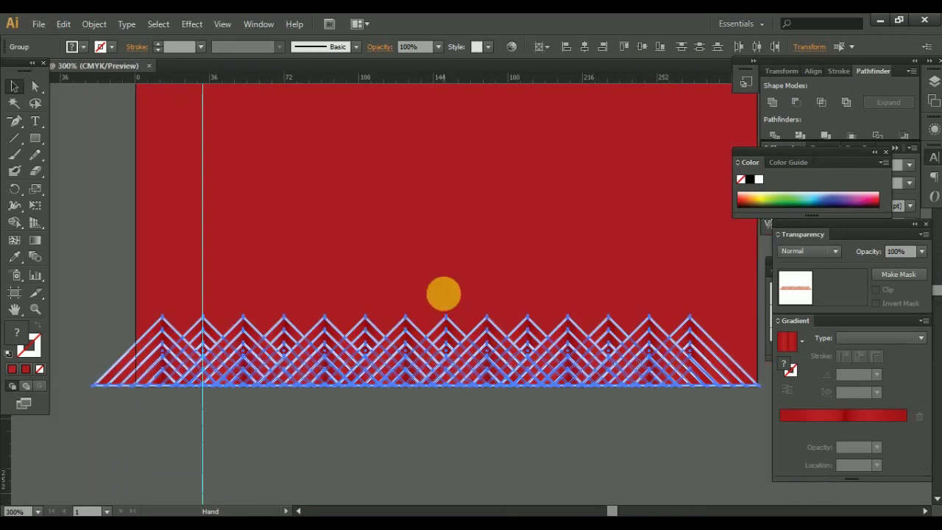
Center the band horizontally on the artboard and stretch it wider past the right edge
left_click(311, 343)
left_click(326, 343)
left_click(267, 434)
left_click(200, 330)
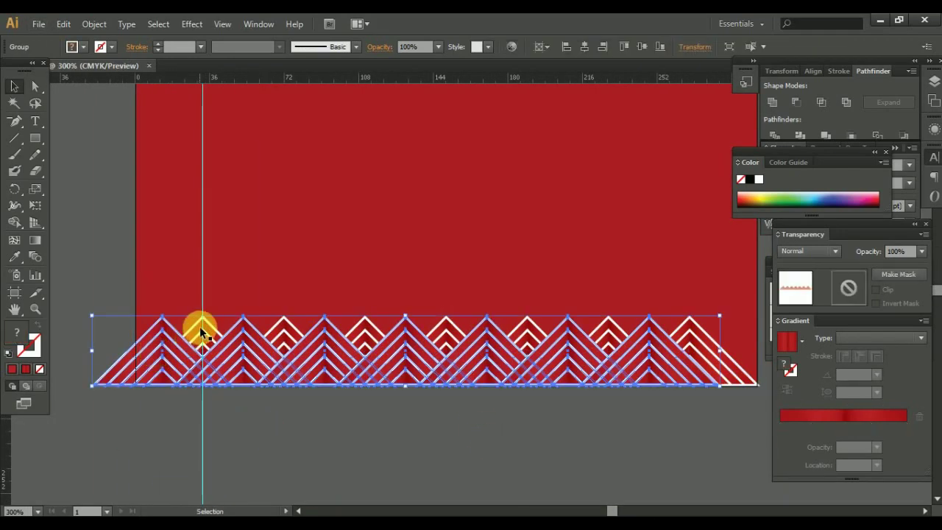
left_click(600, 49)
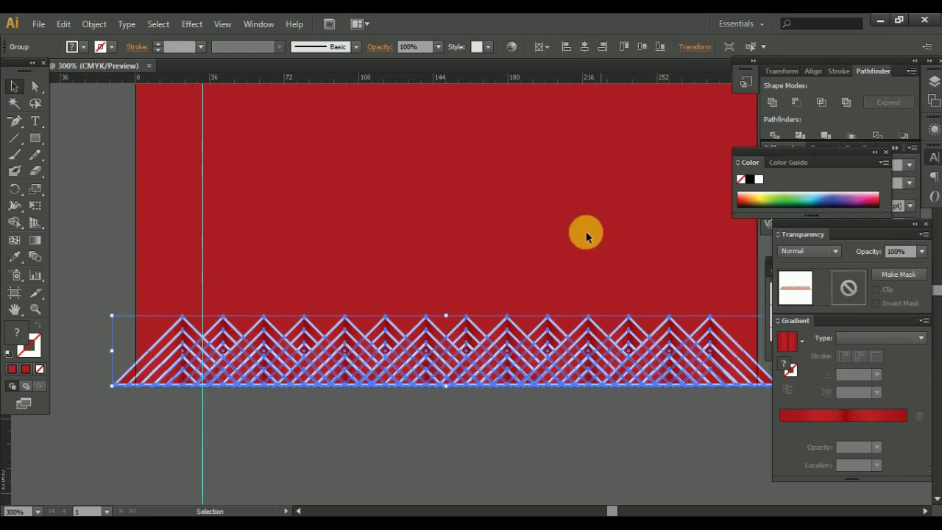
left_click(630, 415)
scroll(486, 333, "right", 1)
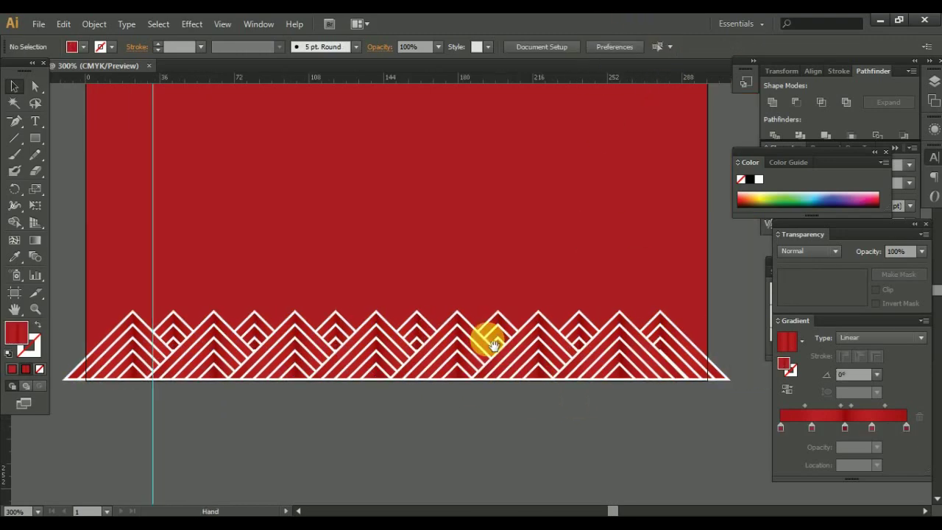
left_click(489, 337)
left_click_drag(736, 346, 798, 340)
Align the band to the artboard edge and place a slightly higher copy, undoing a stray arrange
left_click(590, 48)
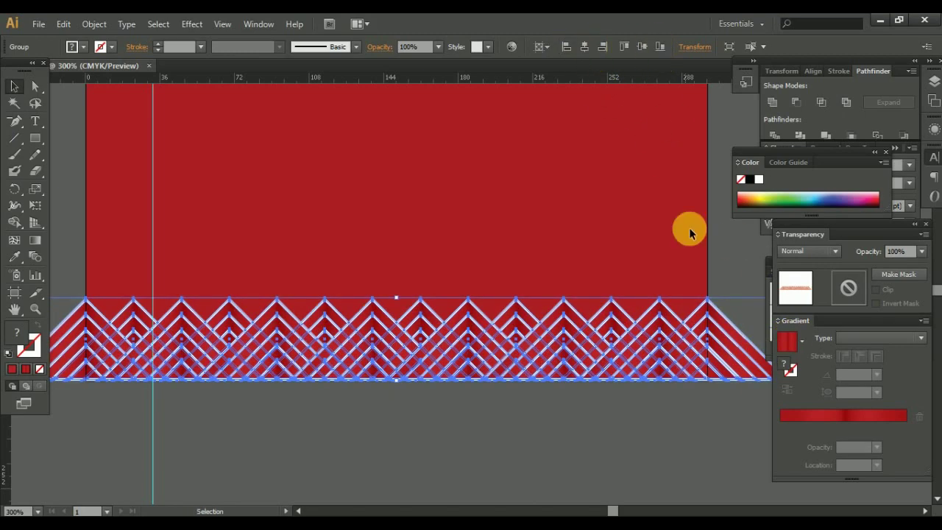
left_click(663, 462)
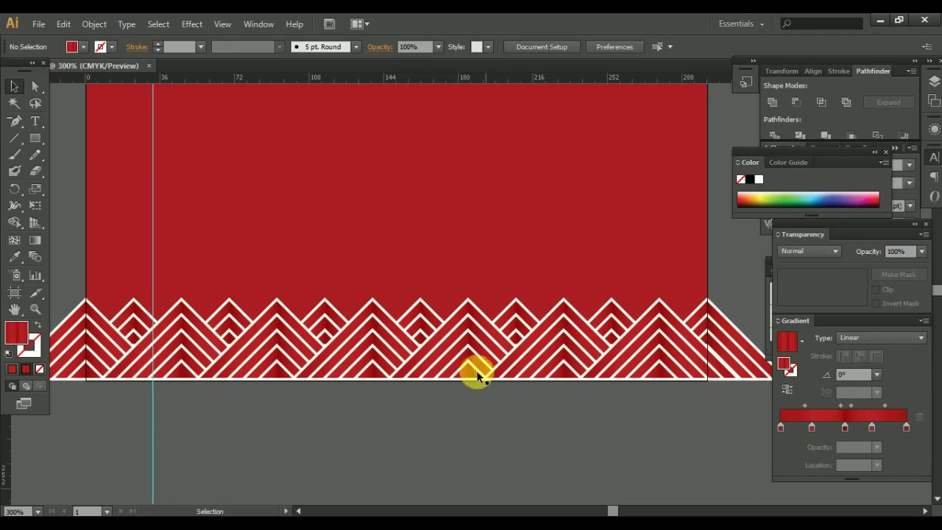
left_click_drag(439, 351, 448, 312)
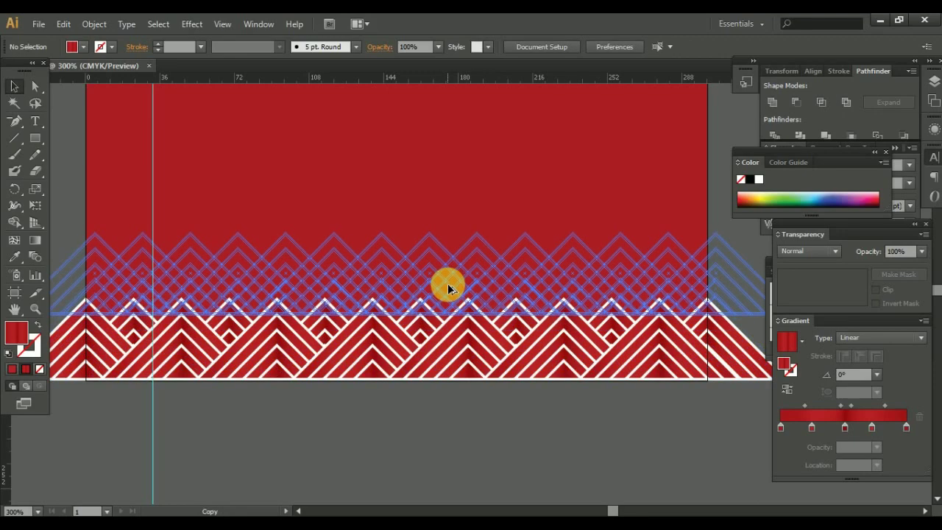
left_click(475, 425)
left_click(479, 357)
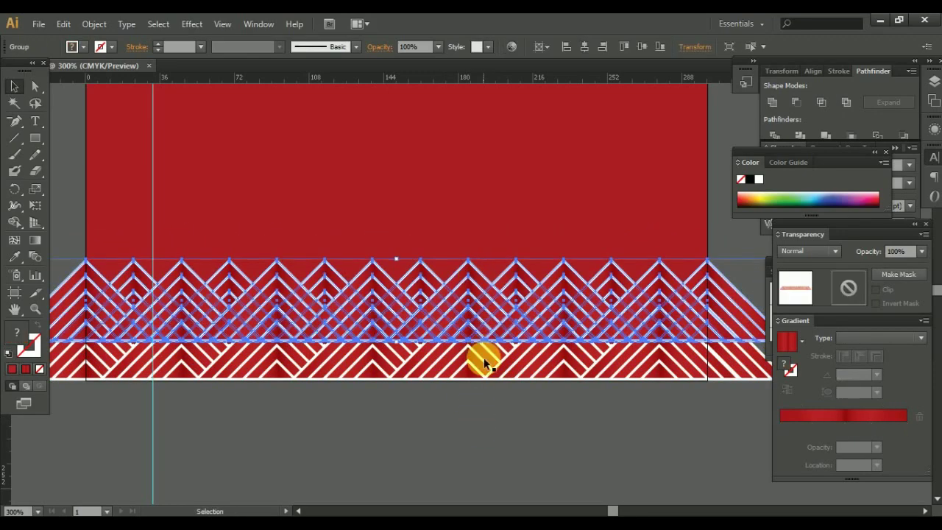
right_click(485, 360)
left_click(664, 412)
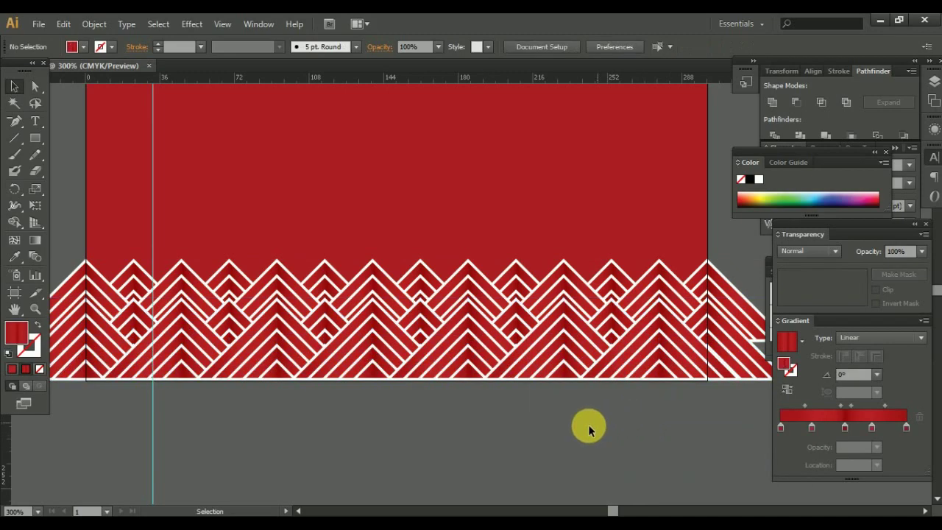
key("ctrl+z")
Alt-drag a copy of the chevron band upward and repeat with Ctrl+D to stack bands
left_click(485, 413)
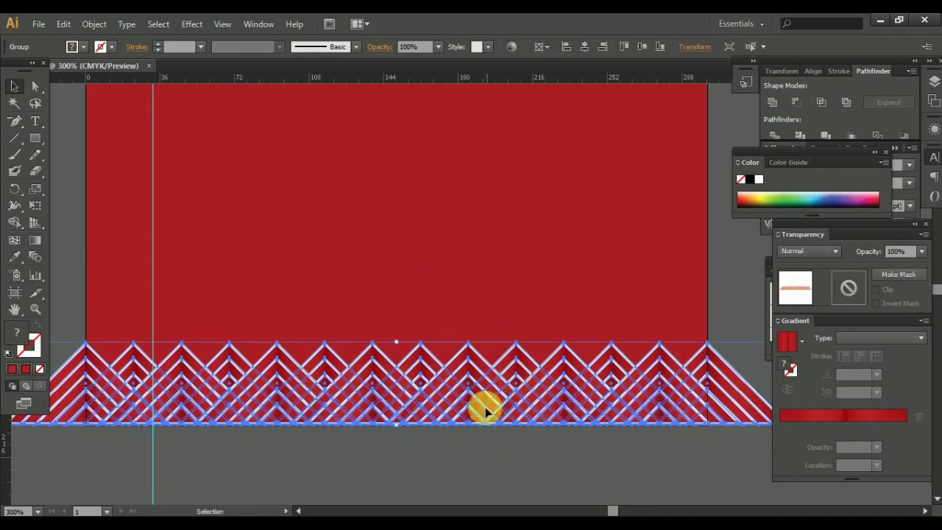
left_click_drag(485, 412, 499, 362)
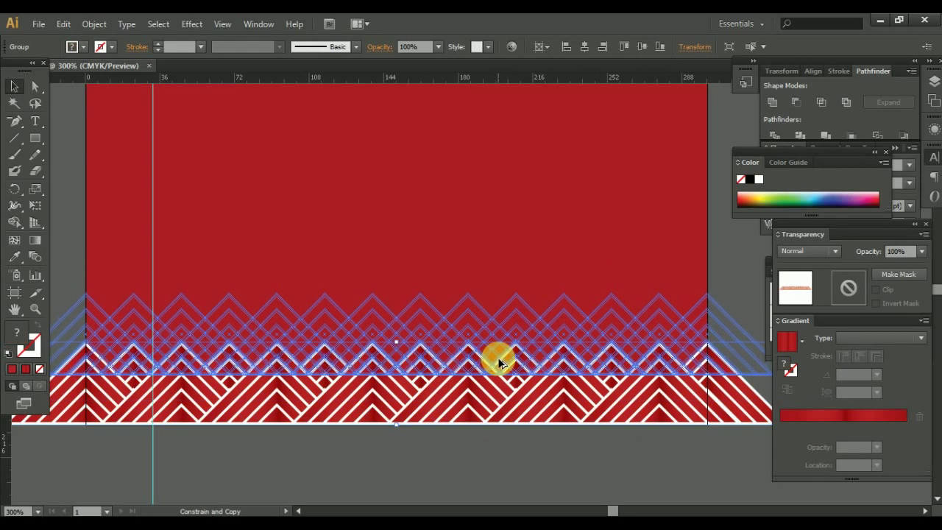
left_click_drag(499, 362, 505, 365)
key("ctrl+d")
key("ctrl+d")
key("ctrl+d")
scroll(540, 452, "up", 2)
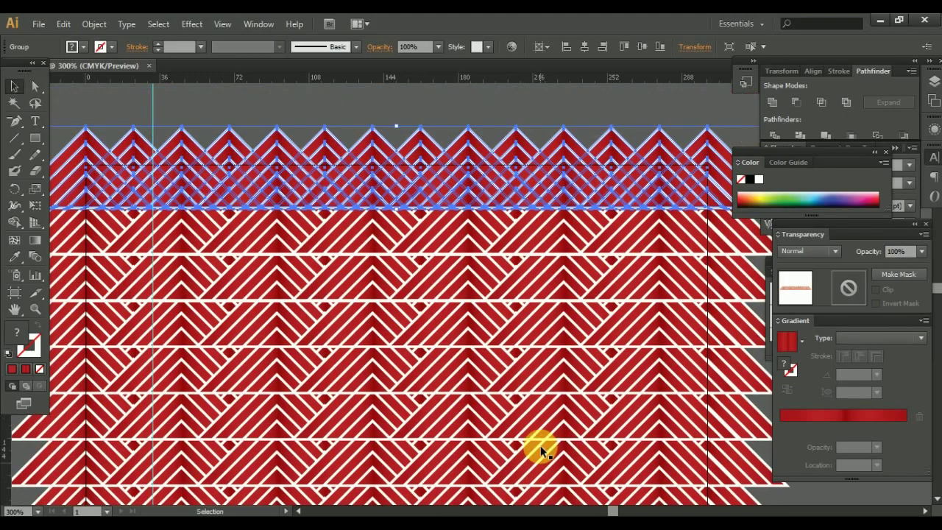
left_click(542, 124)
scroll(549, 220, "down", 5)
scroll(555, 244, "down", 1)
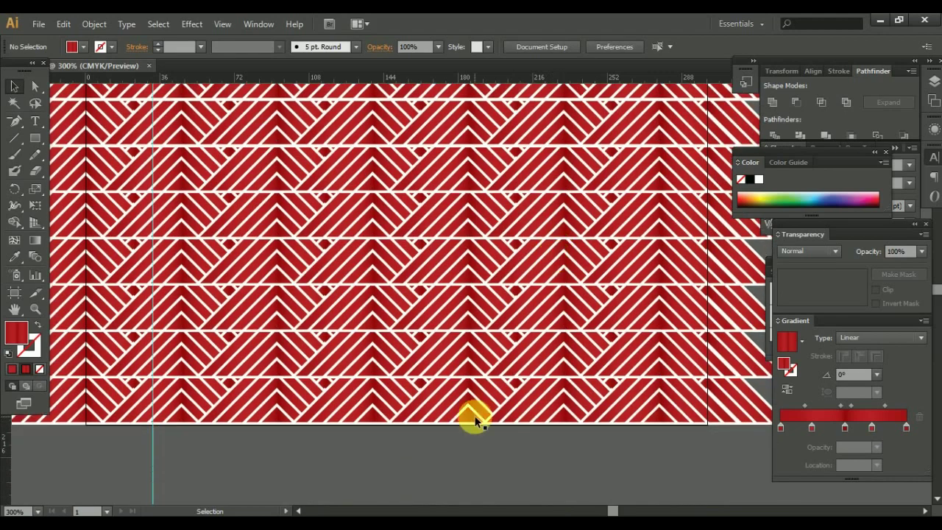
scroll(471, 397, "up", 3)
scroll(460, 295, "up", 3)
Bring the upper chevron bands to front one by one via Arrange > Bring to Front, working downward
right_click(455, 221)
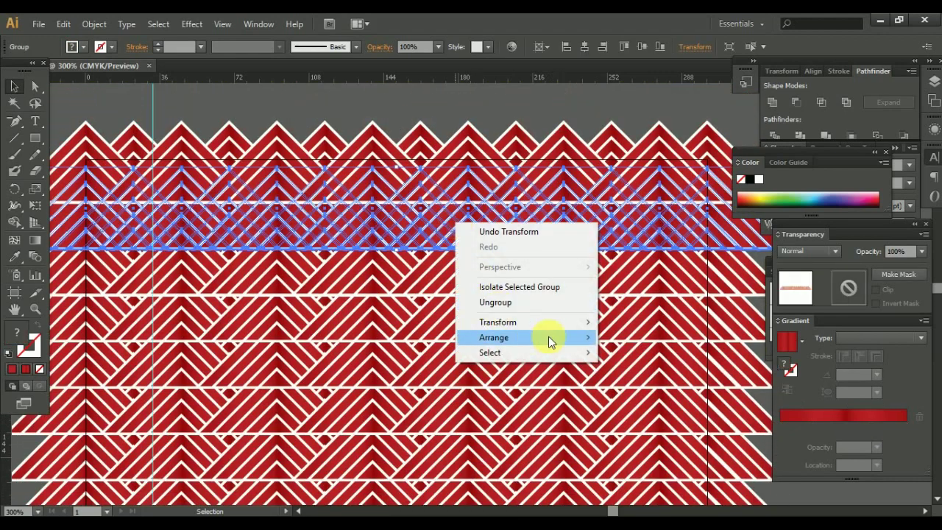
left_click(631, 337)
right_click(502, 278)
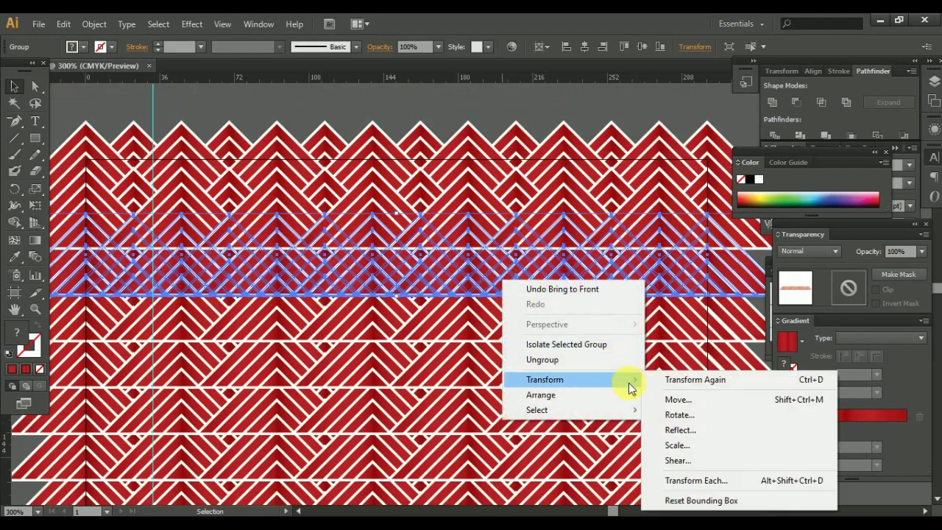
left_click(662, 391)
right_click(518, 325)
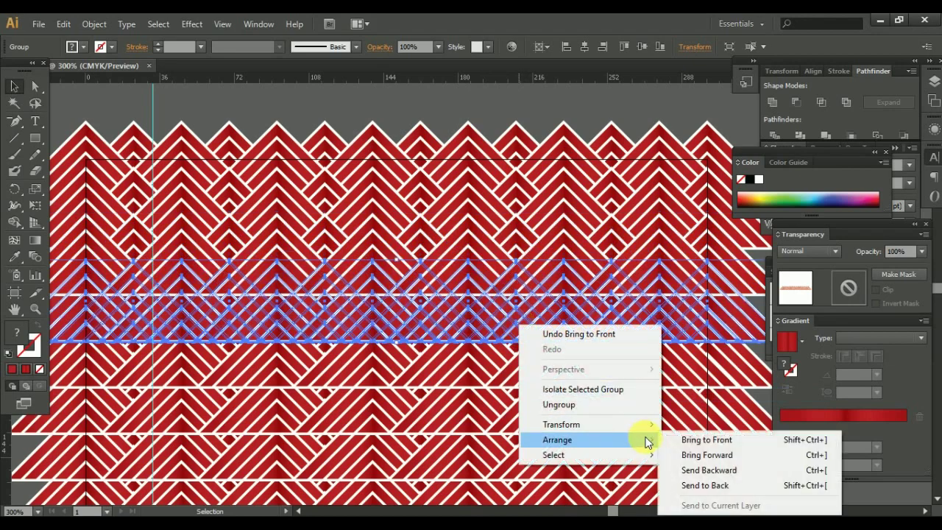
left_click(707, 439)
scroll(577, 400, "down", 2)
scroll(535, 344, "down", 2)
left_click(509, 294)
right_click(509, 294)
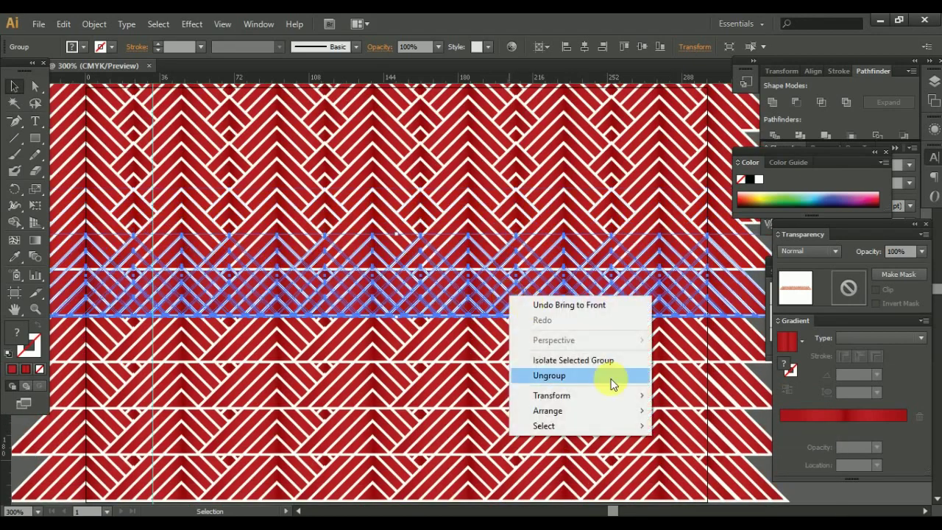
left_click(681, 411)
Bring the remaining lower bands down to the bottom band to front, then deselect and zoom out
scroll(530, 346, "down", 2)
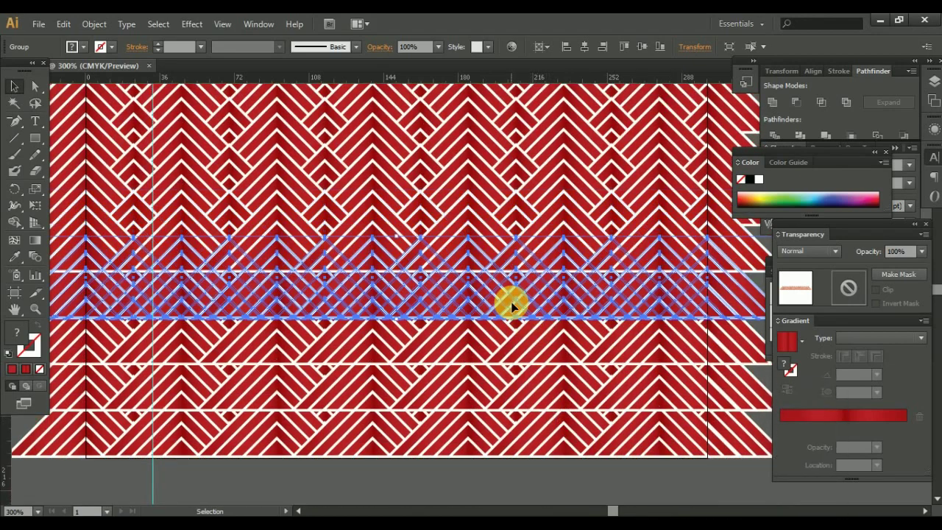
right_click(513, 306)
left_click(666, 418)
left_click(543, 353)
right_click(544, 353)
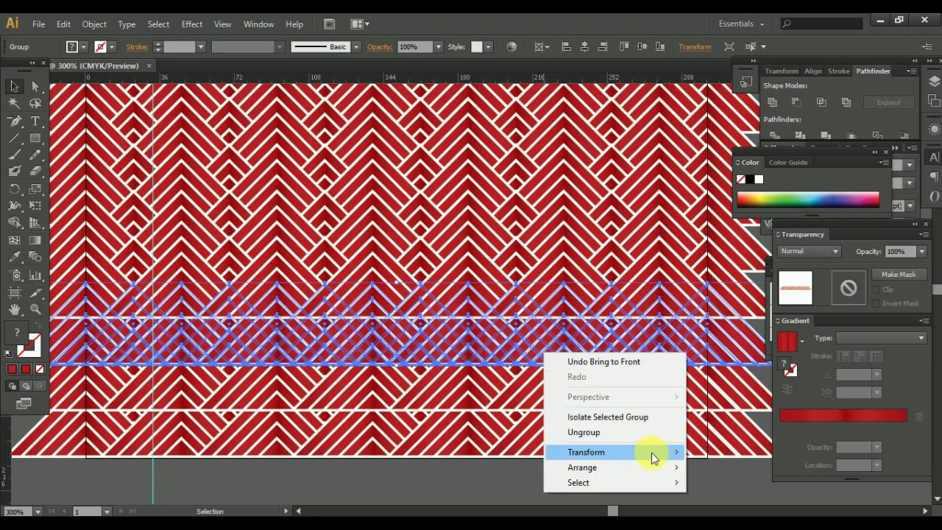
mouse_move(582, 467)
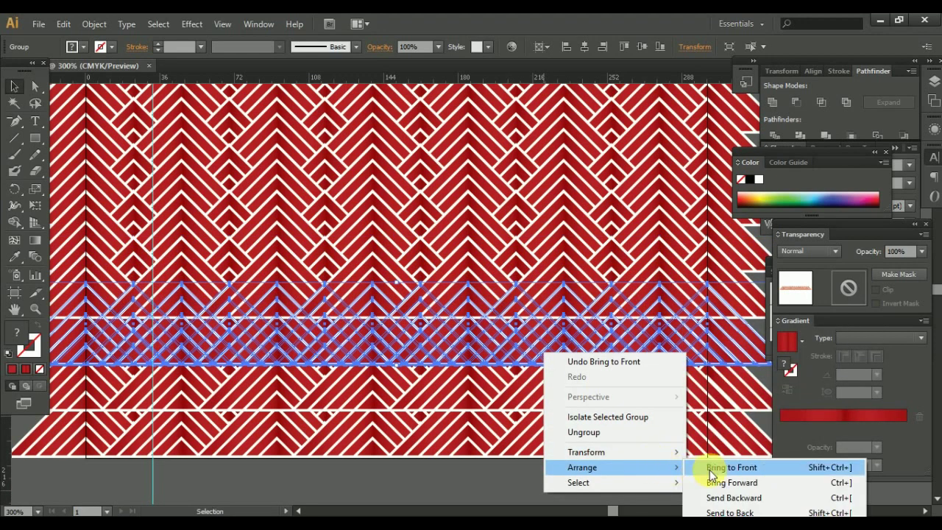
left_click(710, 470)
right_click(531, 385)
left_click(584, 417)
right_click(572, 436)
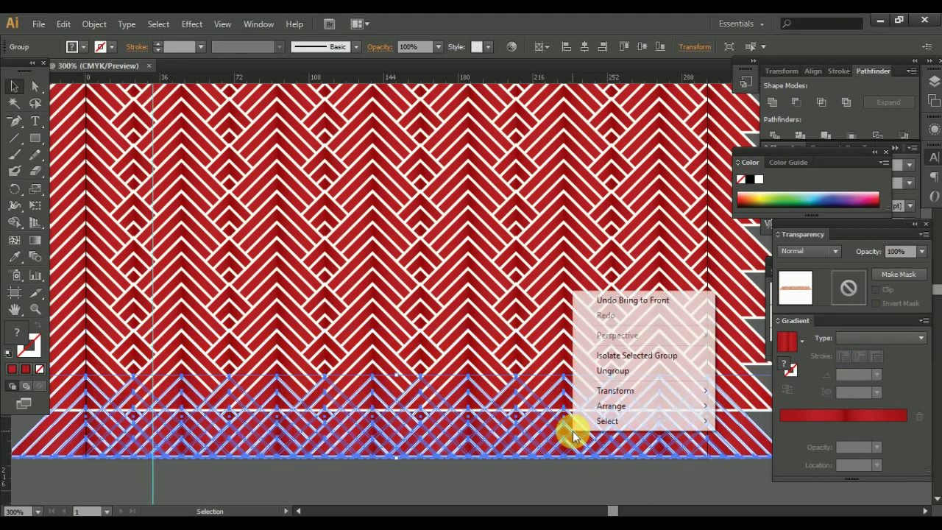
left_click(684, 462)
left_click(684, 462)
Select all the chevron pattern pieces and group them
scroll(686, 482, "down", 3)
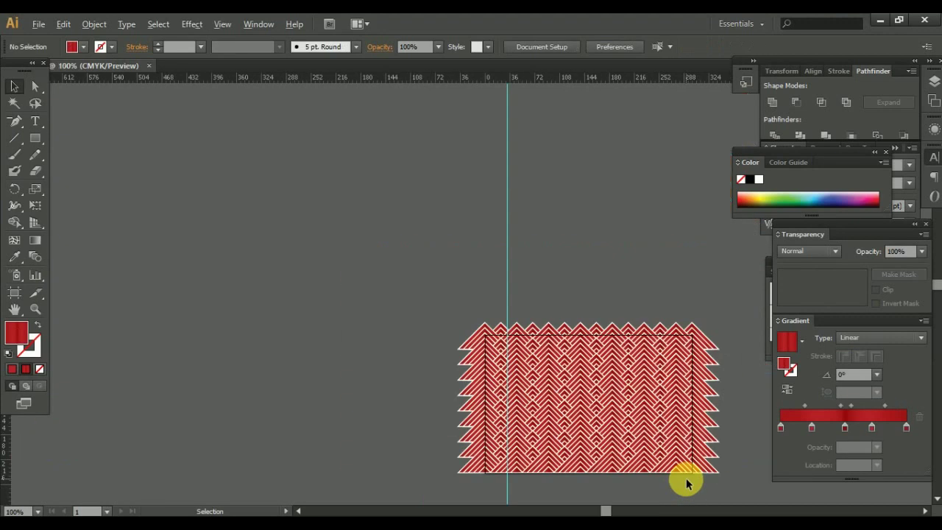
scroll(686, 482, "up", 1)
left_click_drag(685, 482, 684, 447)
left_click_drag(572, 375, 574, 320)
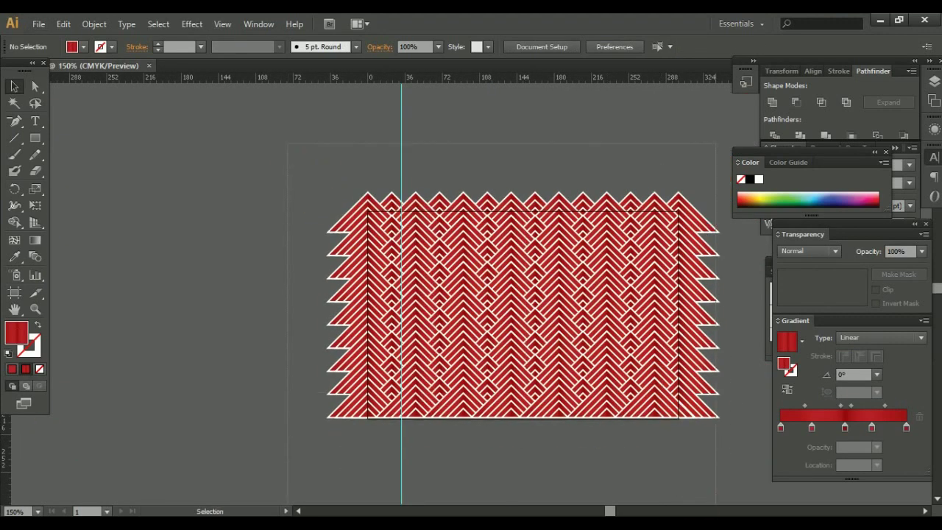
key("ctrl+a")
left_click(605, 432)
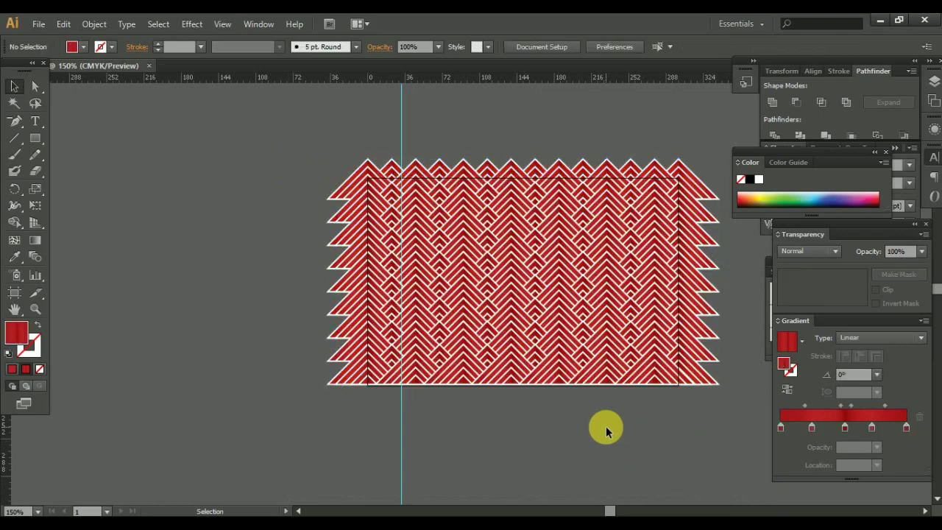
scroll(596, 420, "up", 1)
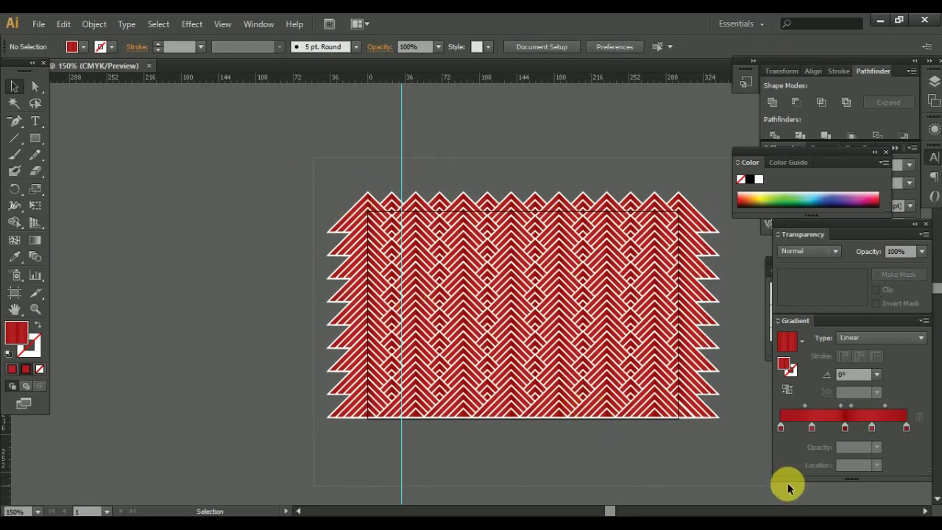
key("ctrl+a")
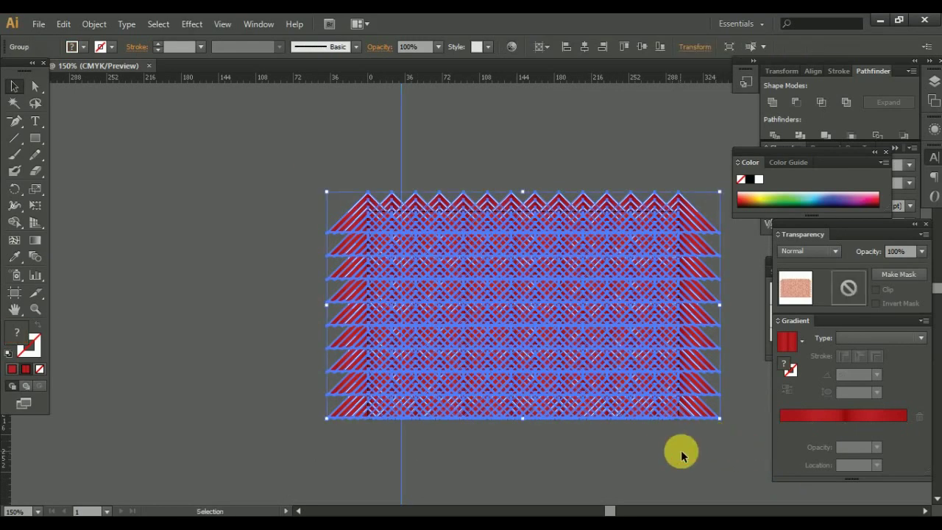
Reselect the pattern group and shrink it slightly, keeping its top edge fixed
scroll(679, 448, "up", 1)
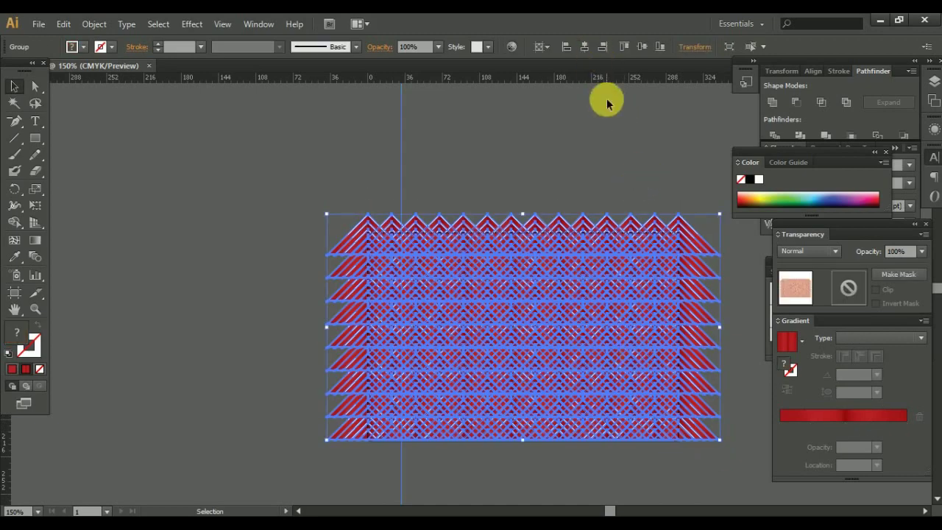
left_click(610, 162)
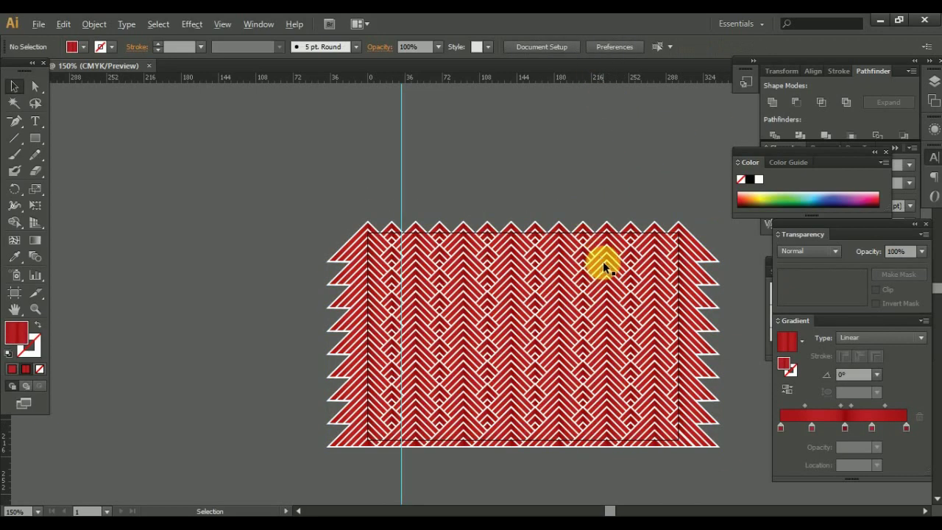
key("ctrl+a")
key("ctrl+equal")
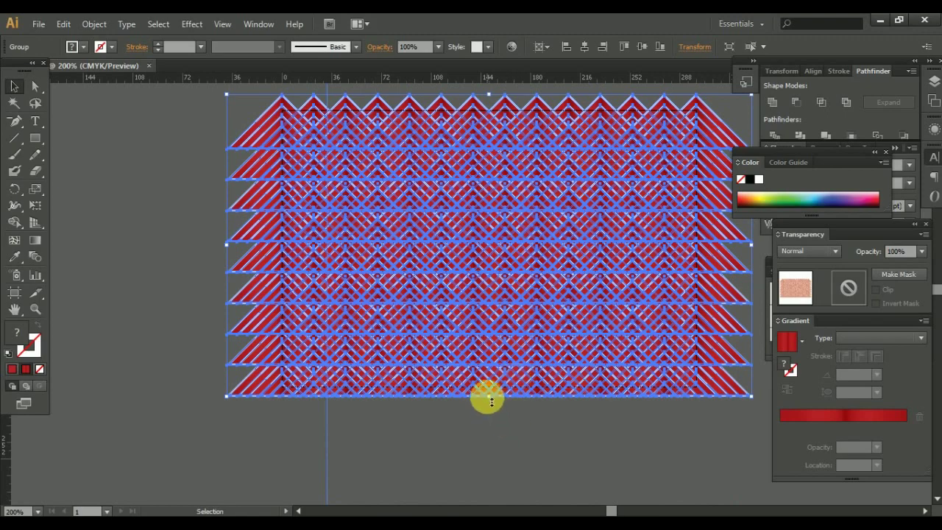
left_click_drag(488, 396, 490, 385)
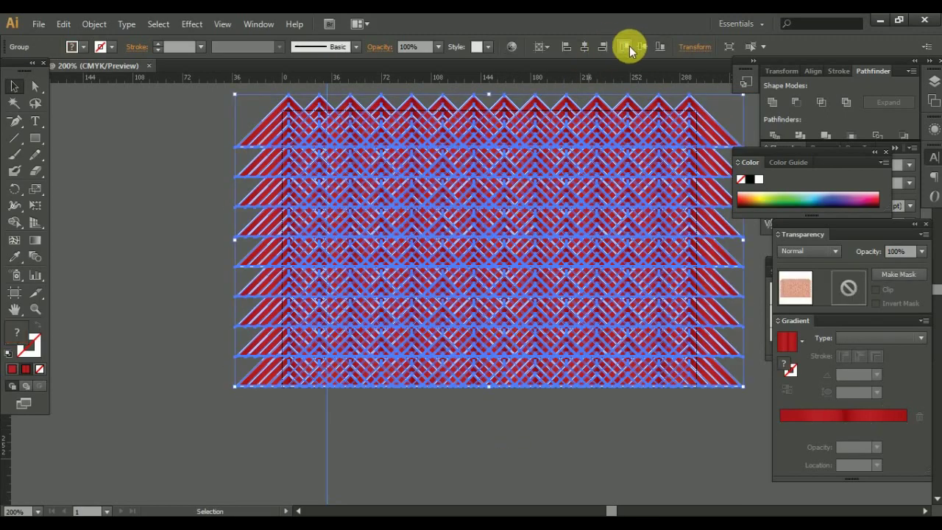
left_click(629, 46)
scroll(563, 385, "up", 2)
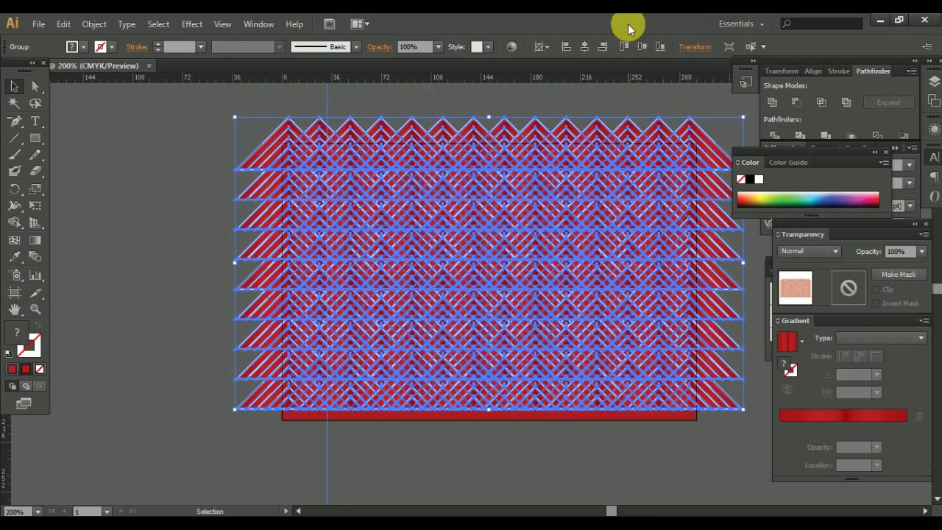
Set Align To Selection and drag the group down over the red background's bottom edge
left_click(660, 48)
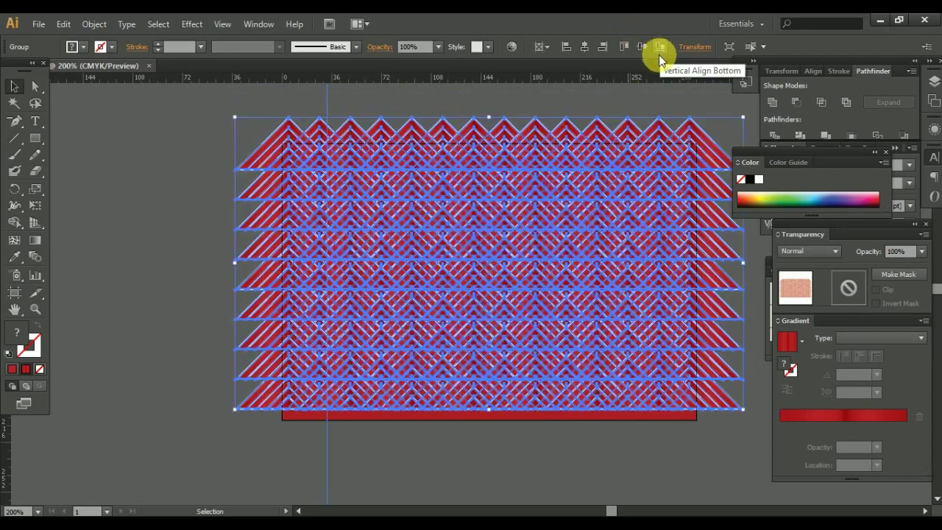
left_click(814, 72)
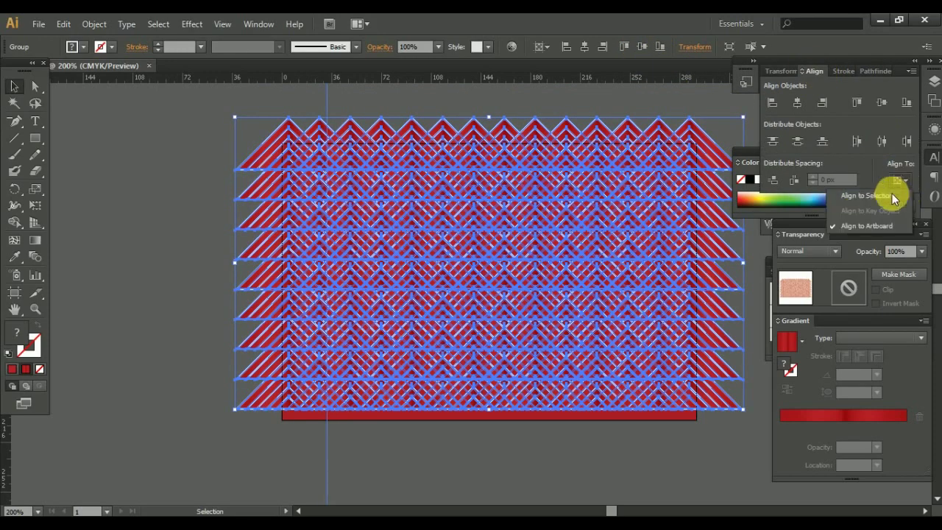
left_click(868, 195)
left_click(550, 103)
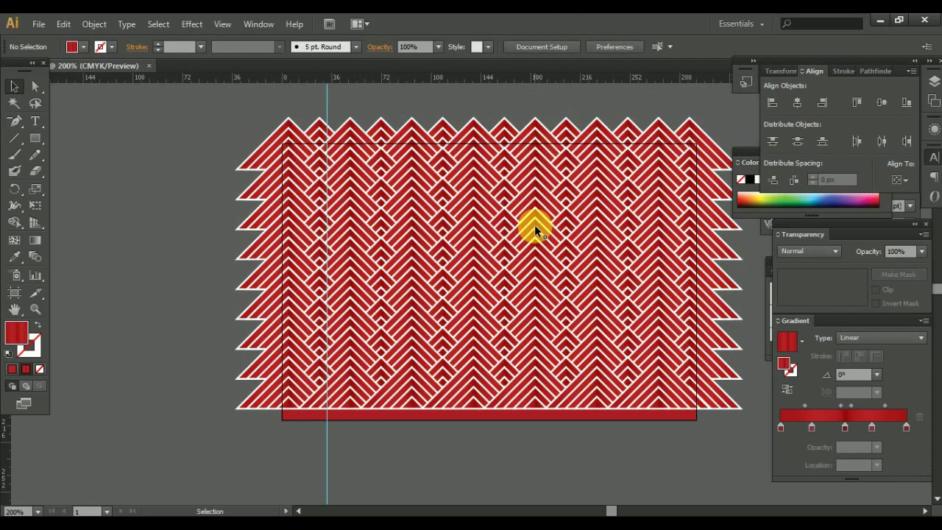
left_click_drag(431, 213, 506, 228)
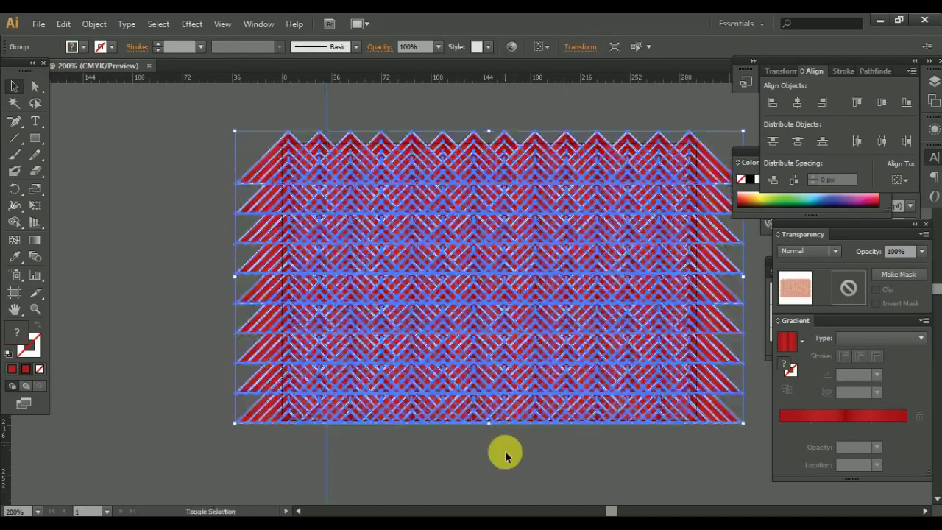
Settle the pattern in its lower position and fine-tune its vertical placement
left_click(505, 452)
scroll(487, 432, "up", 5)
scroll(489, 436, "up", 1)
scroll(490, 435, "up", 1)
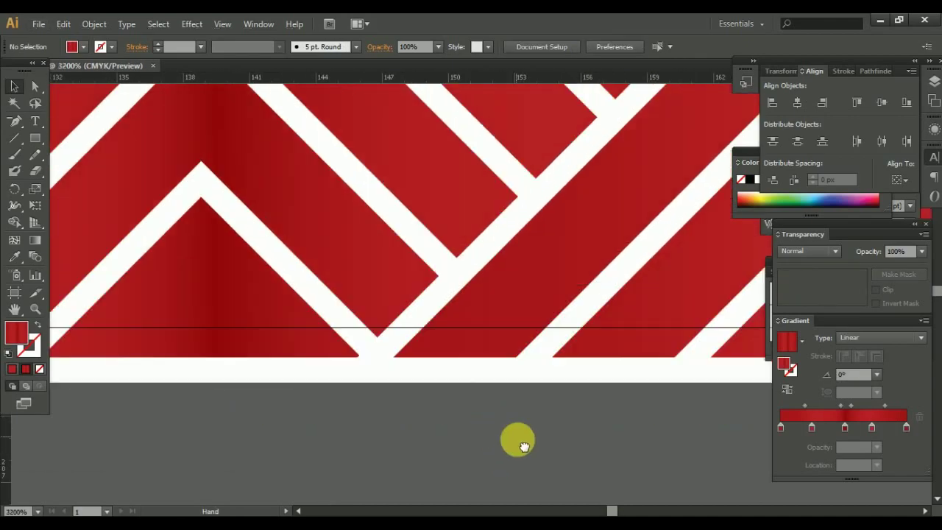
left_click_drag(490, 372, 492, 357)
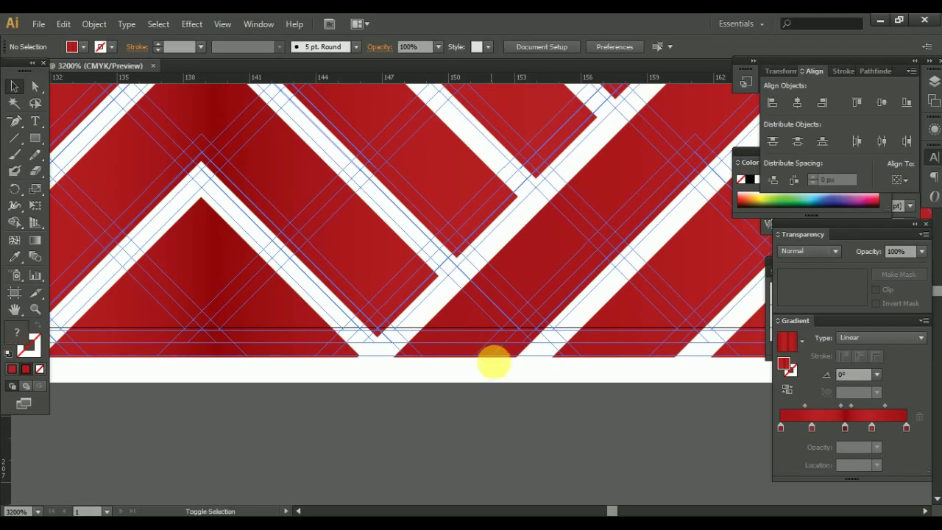
key("ctrl+minus")
key("ctrl+minus")
key("ctrl+minus")
Compress the pattern group by dragging its top edge down
left_click(470, 475)
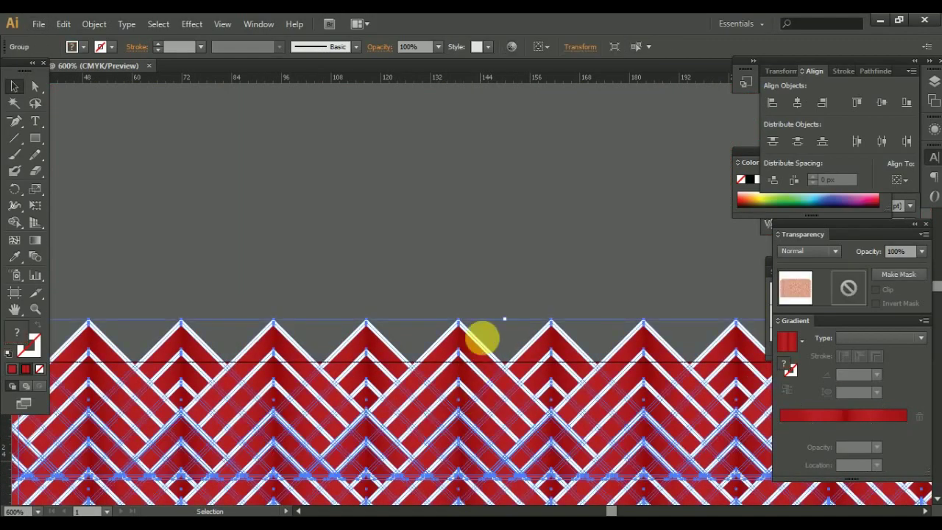
left_click_drag(511, 322, 509, 363)
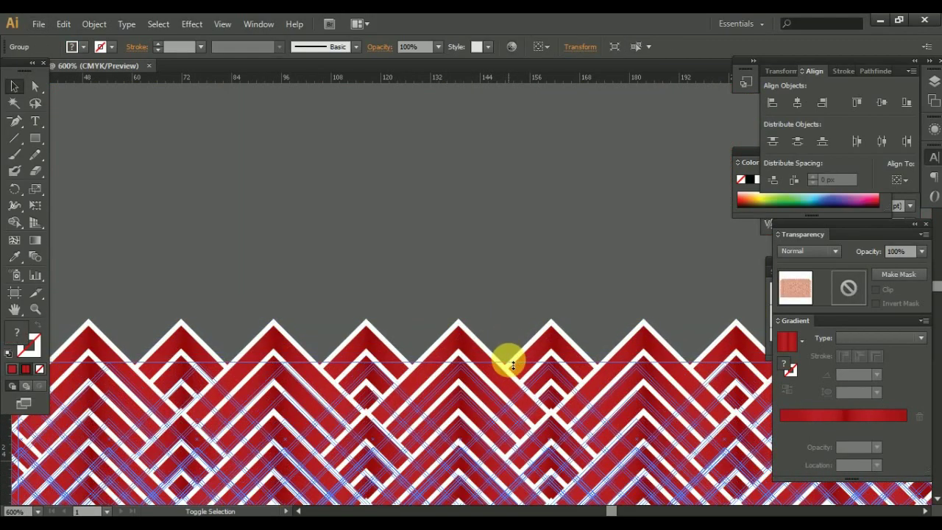
key("ctrl+shift+a")
scroll(499, 429, "down", 3)
scroll(511, 358, "down", 1)
scroll(505, 248, "up", 3)
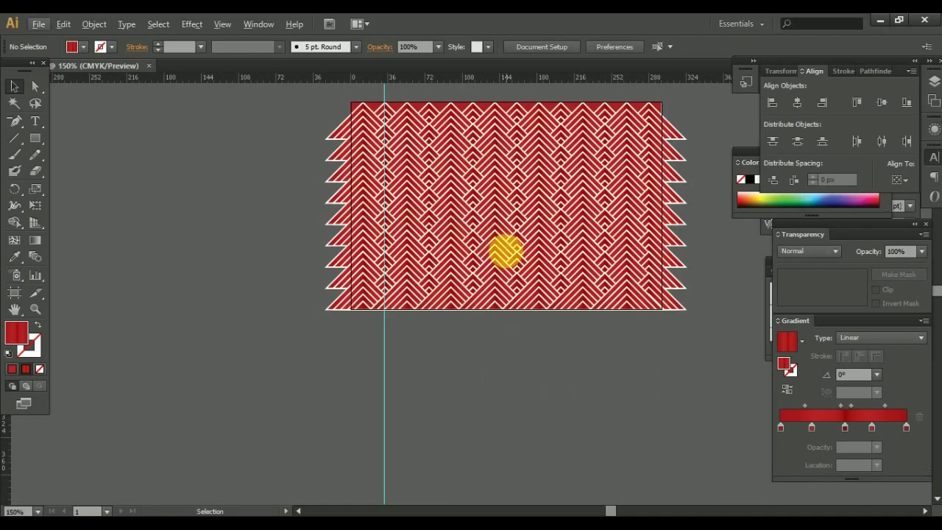
scroll(469, 318, "up", 1)
scroll(469, 317, "up", 1)
Raise the pattern's bottom edge slightly after undoing a downward stretch
left_click(459, 312)
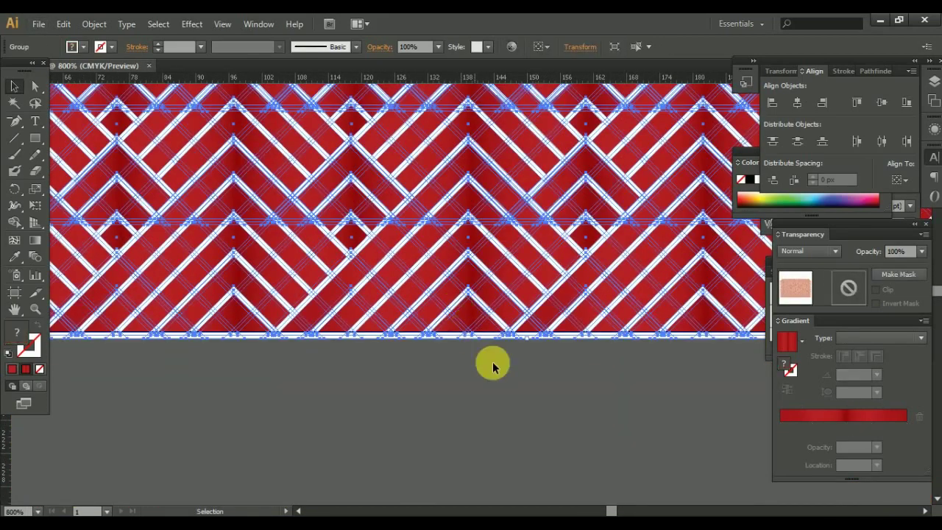
mouse_move(531, 344)
left_mouse_down()
mouse_move(531, 360)
mouse_move(532, 347)
left_mouse_up()
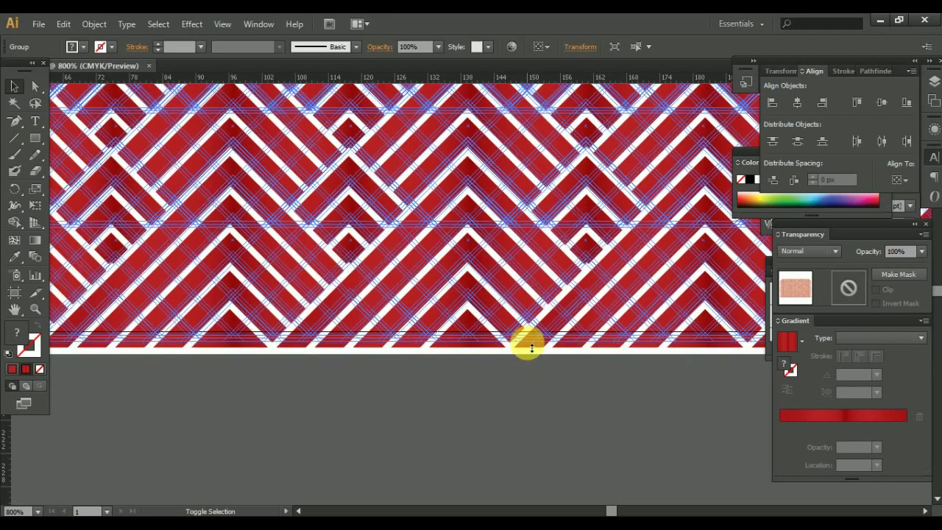
key("ctrl+z")
scroll(516, 373, "up", 6)
scroll(473, 280, "up", 3)
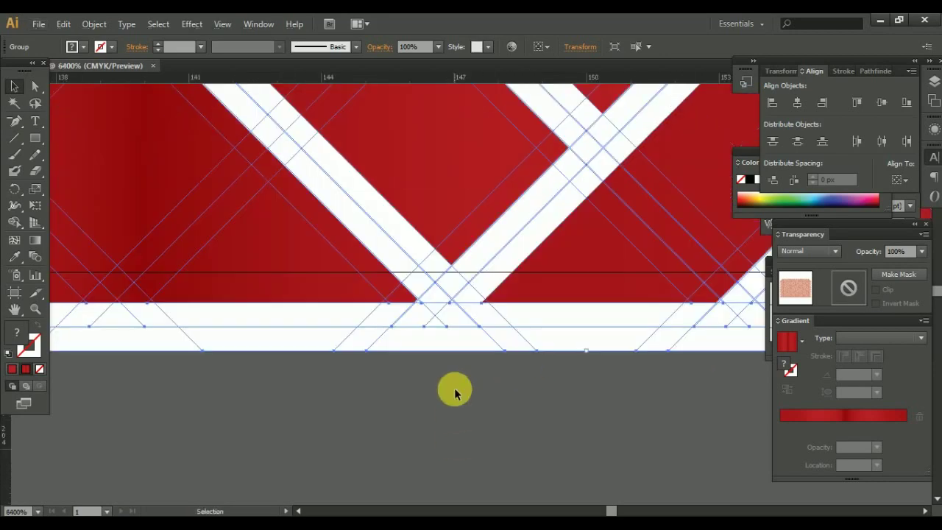
left_click_drag(586, 353, 587, 324)
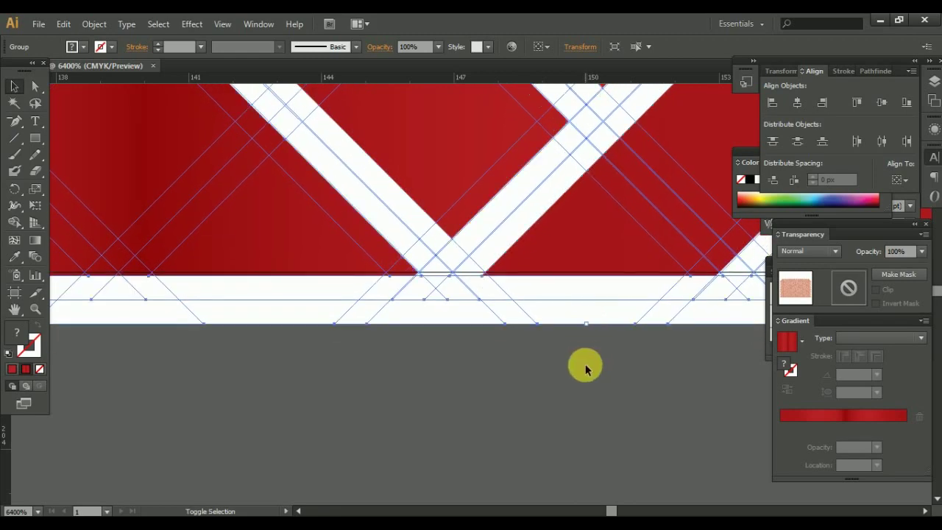
left_click(586, 368)
Stretch the pattern group upward past the artboard's top edge and check the result
scroll(578, 369, "down", 4)
scroll(603, 323, "down", 3)
left_click_drag(630, 284, 545, 358)
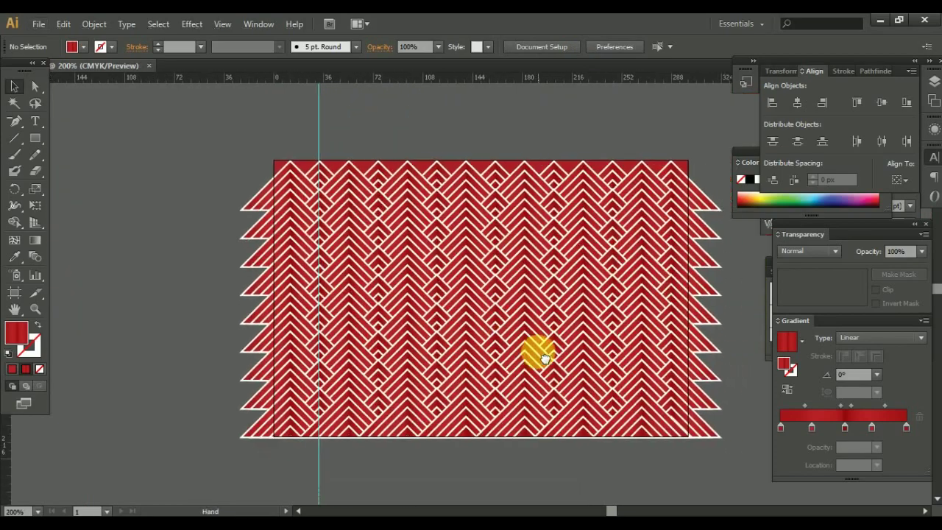
left_click(520, 195)
left_click_drag(485, 158, 485, 150)
left_click(477, 335)
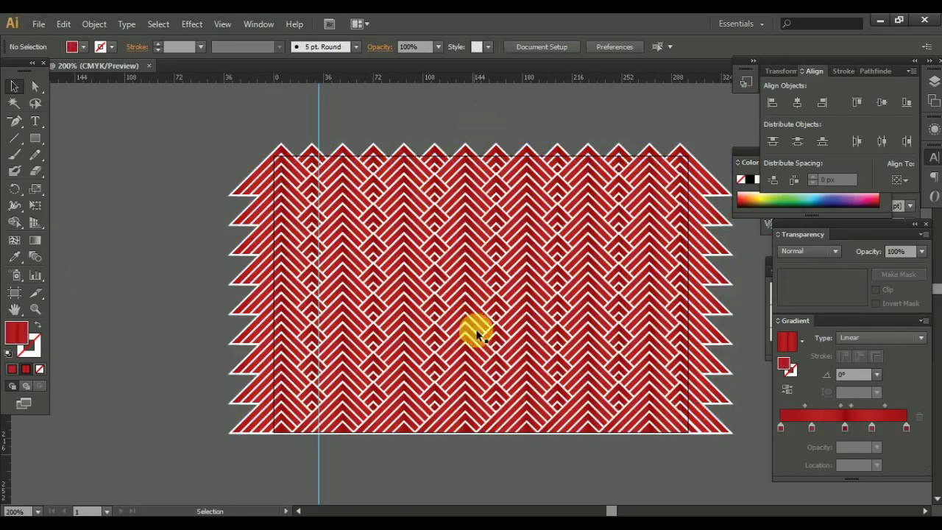
left_click(536, 397)
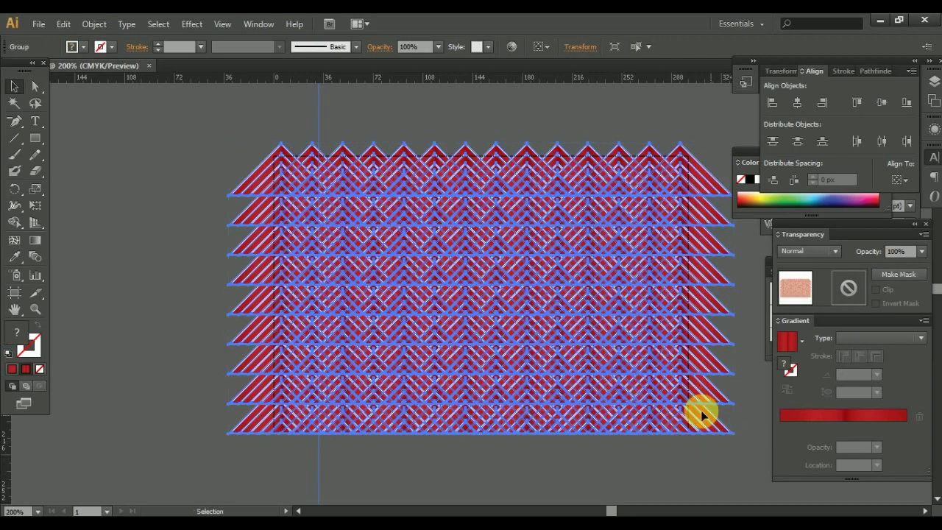
left_click(673, 462)
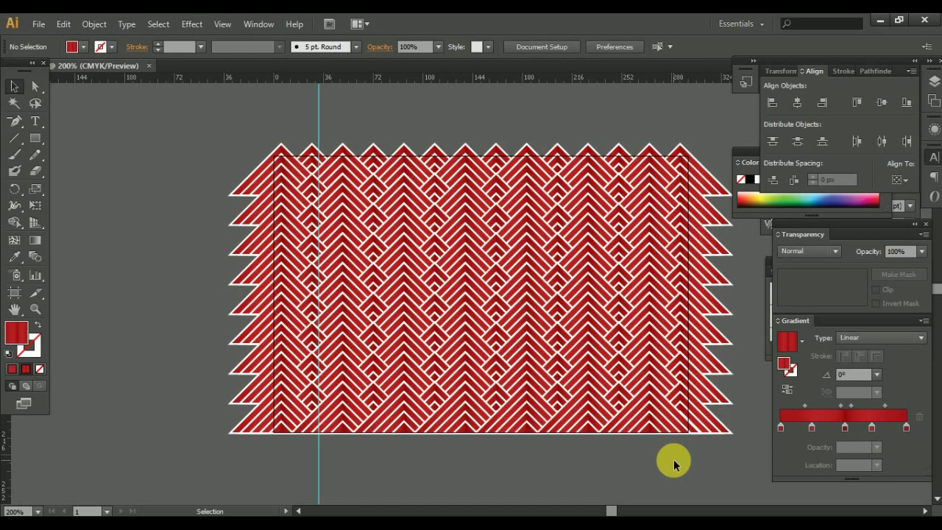
left_click(647, 285)
left_click(319, 122)
Create a 300 × 200 px rectangle aligned to the artboard, with stroke only and no fill
left_click(36, 137)
left_click(140, 157)
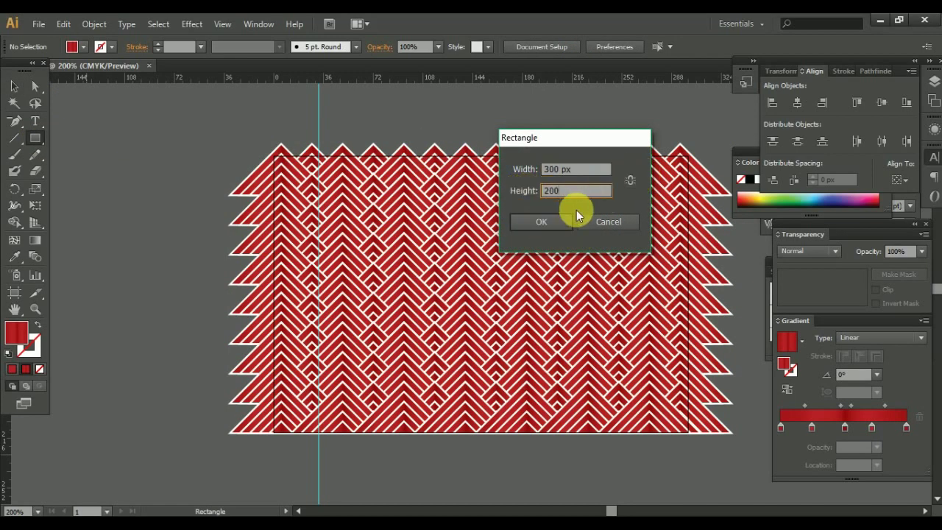
left_click(559, 221)
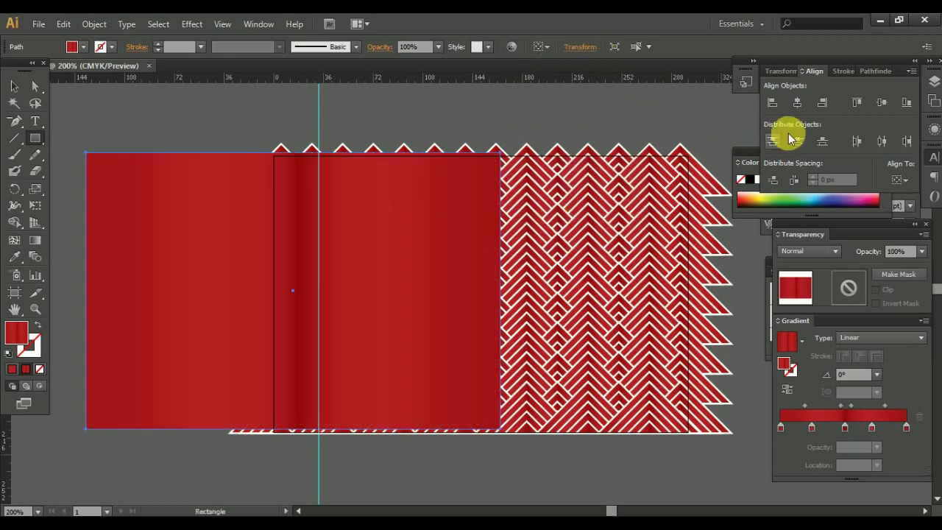
left_click(899, 179)
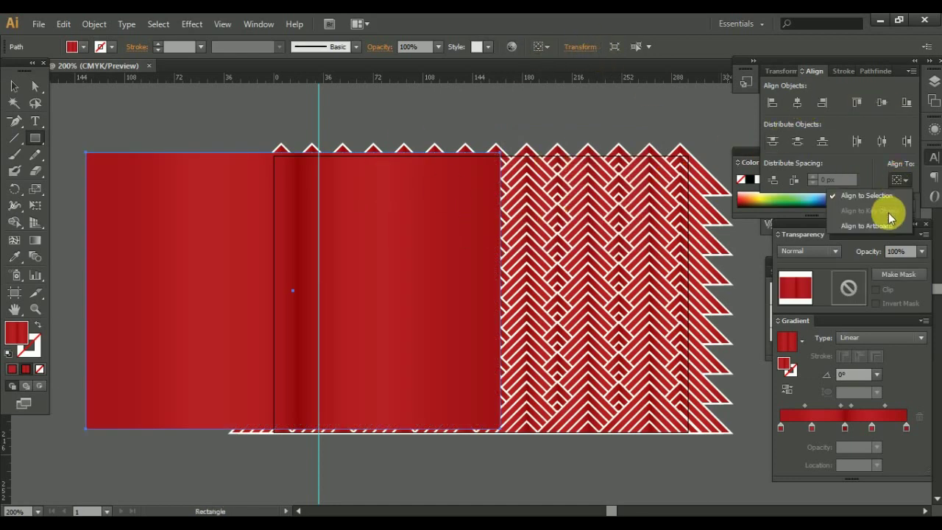
left_click(886, 210)
left_click(772, 103)
left_click(31, 345)
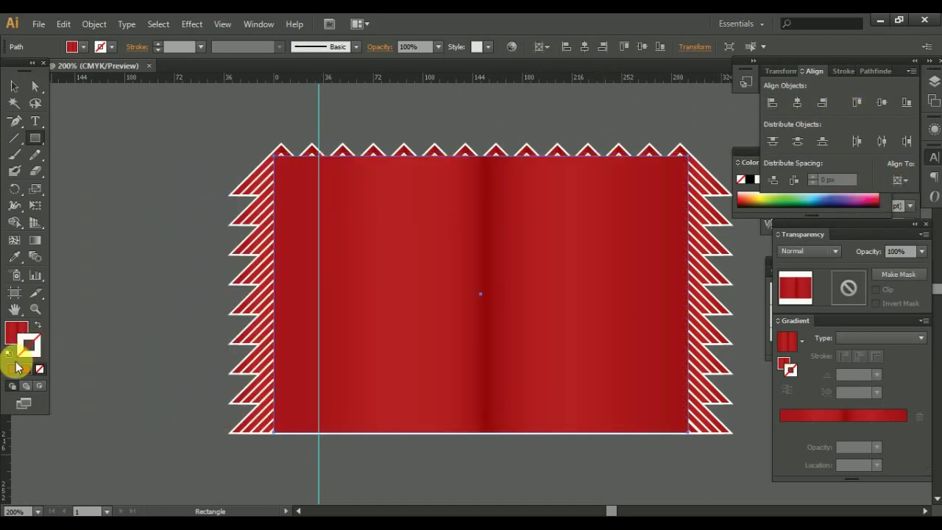
left_click(12, 335)
left_click(39, 324)
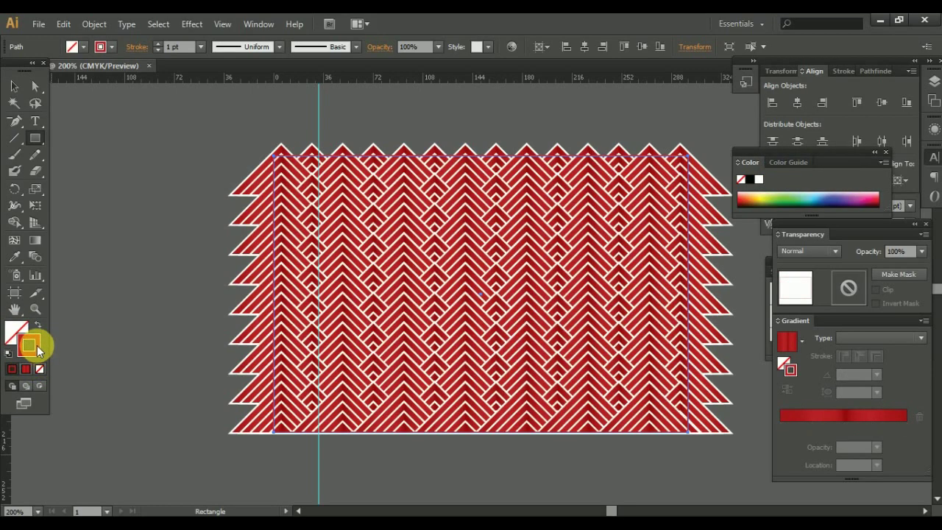
Convert the pattern's strokes into filled outline shapes with Outline Stroke
left_click(95, 25)
left_click(316, 334)
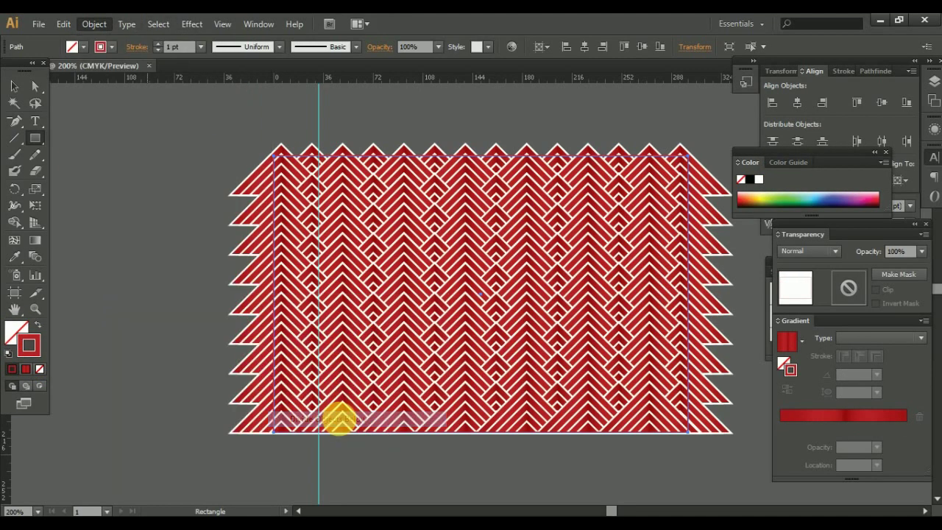
left_click(170, 238)
left_click(608, 219)
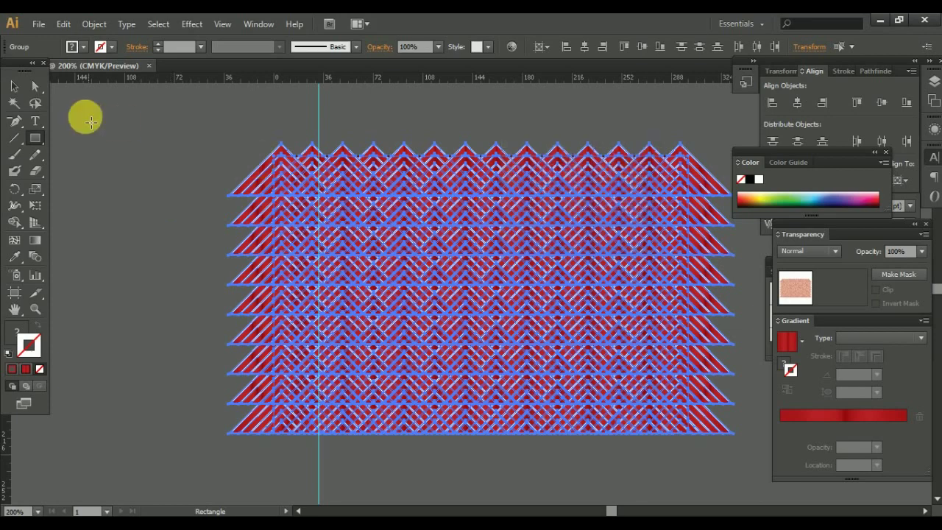
left_click(14, 86)
left_click(145, 151)
Delete the overhanging triangle pieces at the pattern's bottom-left corner
scroll(206, 196, "left", 3)
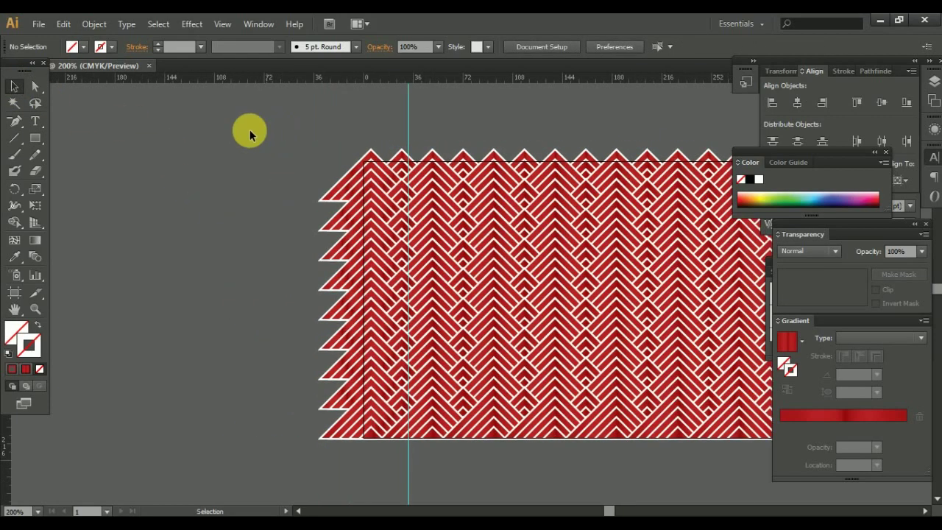
key("a")
left_click(342, 403)
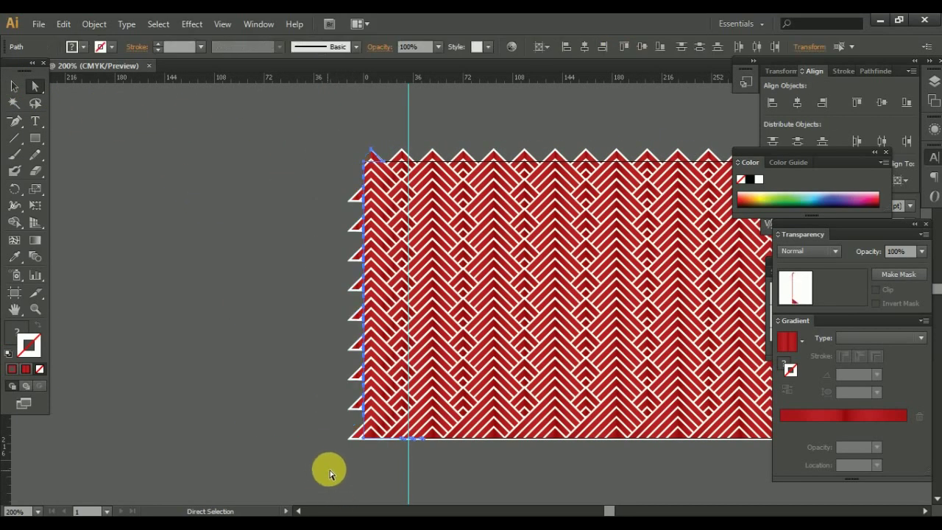
scroll(330, 469, "up", 5)
mouse_move(498, 461)
left_mouse_down()
mouse_move(513, 201)
mouse_move(437, 404)
left_mouse_up()
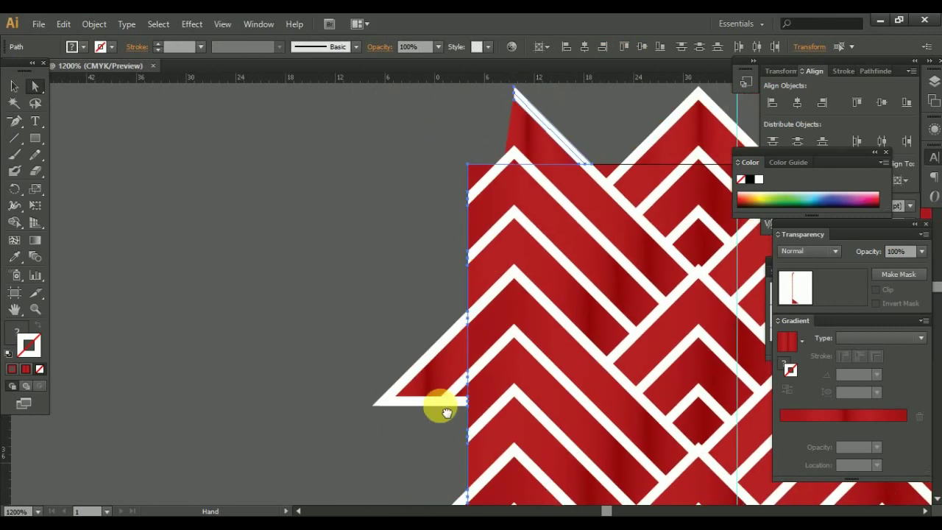
left_click_drag(503, 121, 460, 149)
key("Delete")
left_click(385, 404)
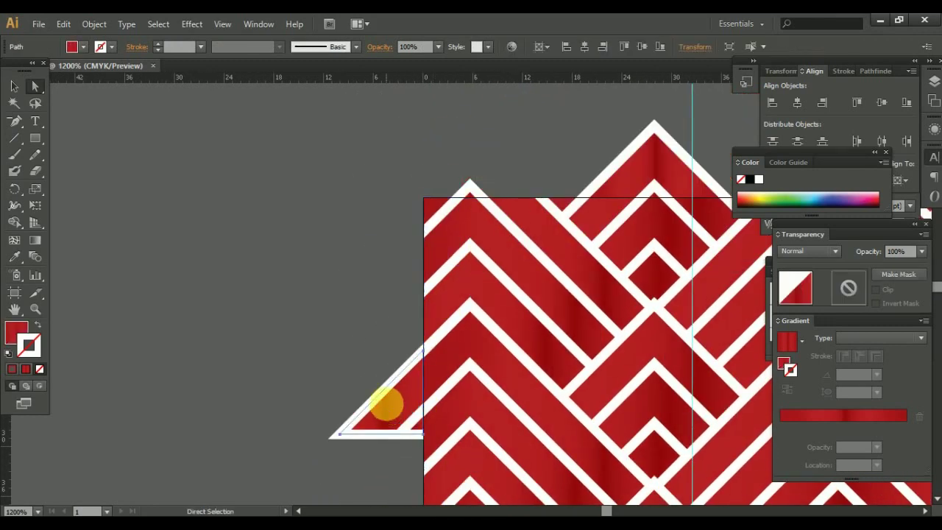
left_click(389, 395)
key("Delete")
left_click(397, 405)
key("Delete")
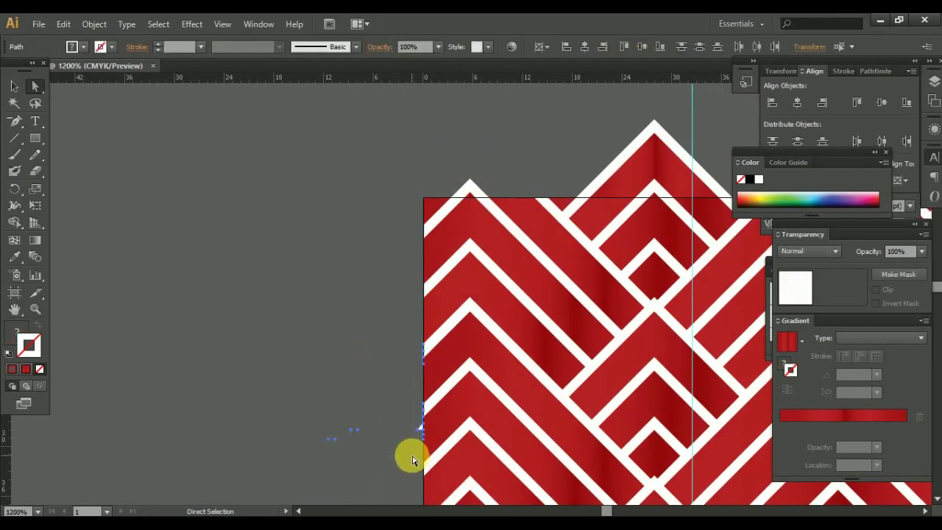
key("Delete")
left_click(416, 441)
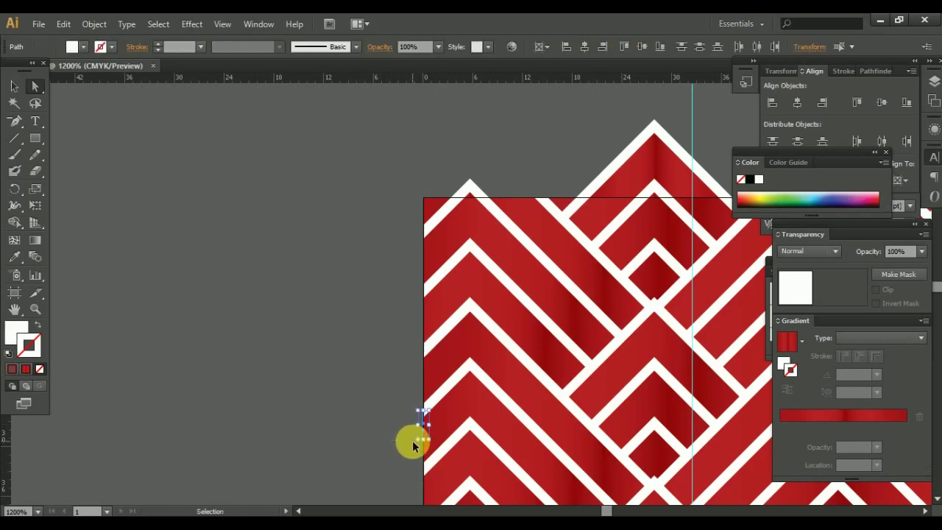
In Outline view, delete the first two peaks sticking above the artboard's top edge
key("ctrl+y")
key("ctrl+plus")
key("ctrl+plus")
mouse_move(452, 442)
left_mouse_down()
mouse_move(582, 193)
mouse_move(435, 291)
left_mouse_up()
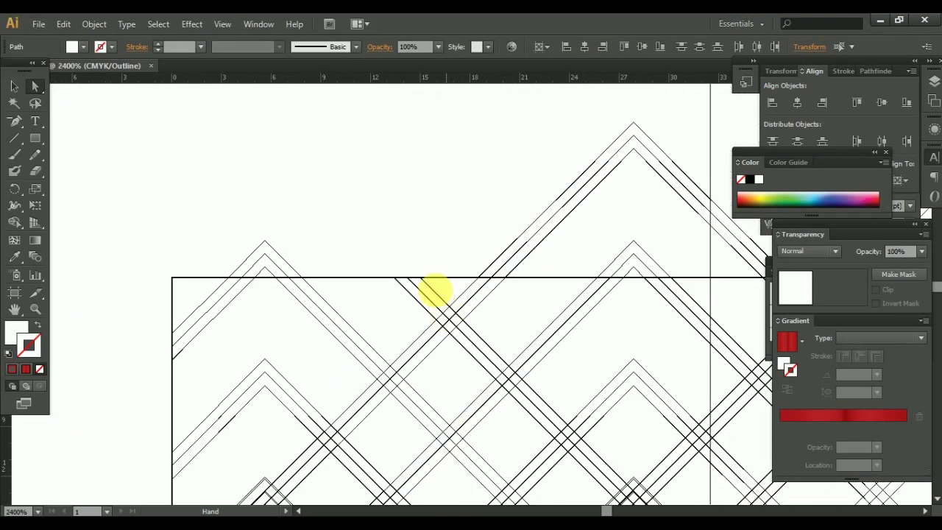
left_click_drag(197, 204, 332, 275)
left_click_drag(496, 246, 187, 301)
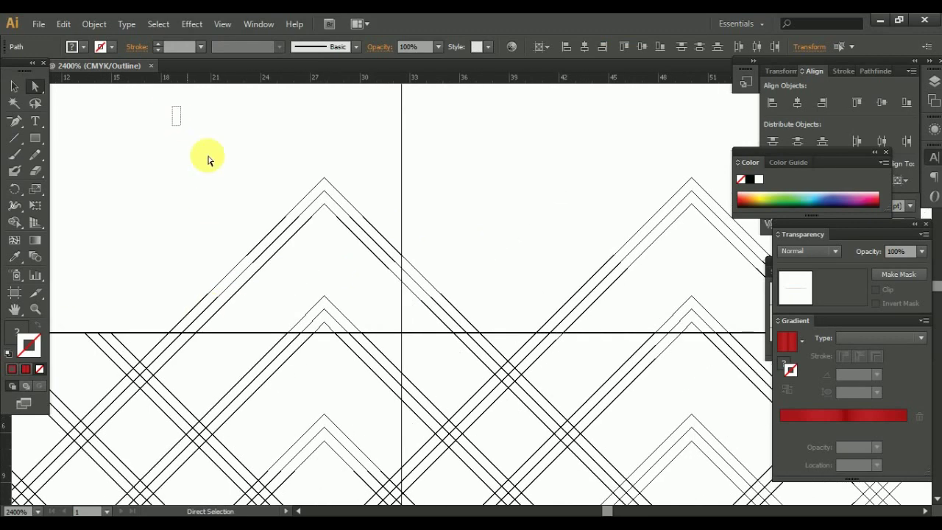
left_click_drag(209, 161, 481, 326)
key("Delete")
left_click_drag(618, 318, 329, 329)
left_click_drag(206, 115, 597, 343)
key("Delete")
Delete the next five overhanging peaks along the top edge
left_click_drag(651, 392, 313, 391)
mouse_move(265, 158)
left_mouse_down()
mouse_move(526, 305)
mouse_move(631, 341)
mouse_move(230, 368)
left_mouse_up()
key("Delete")
mouse_move(237, 164)
left_mouse_down()
mouse_move(564, 363)
mouse_move(115, 359)
left_mouse_up()
key("Delete")
left_click_drag(131, 147, 441, 343)
key("Delete")
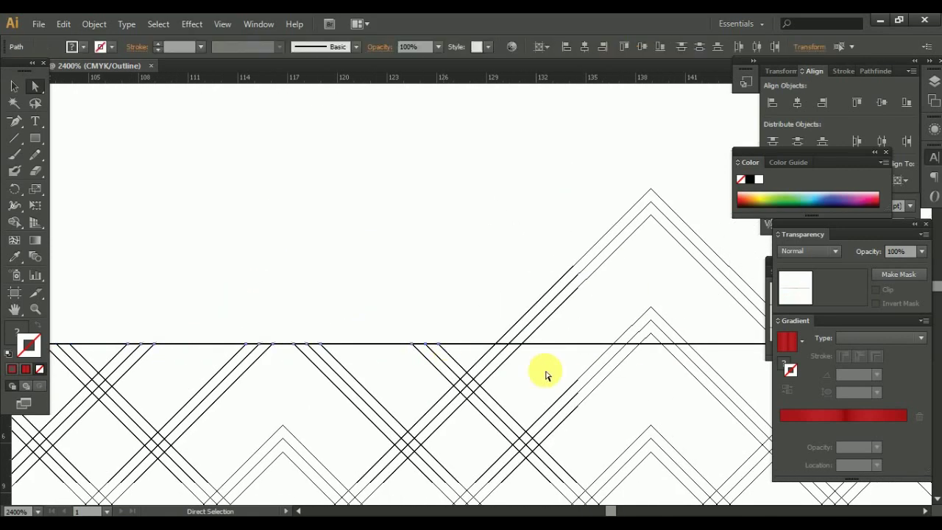
left_click_drag(546, 375, 280, 375)
mouse_move(212, 154)
left_mouse_down()
mouse_move(507, 337)
mouse_move(536, 344)
left_mouse_up()
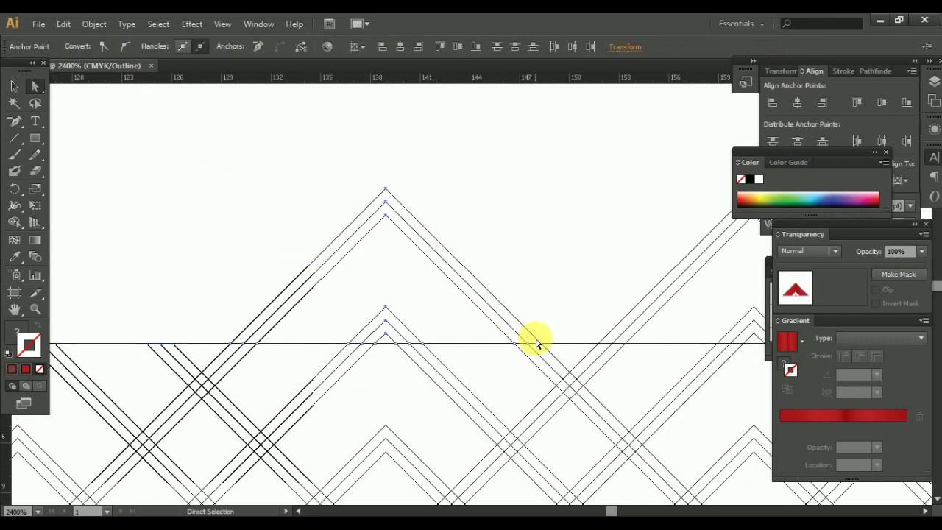
key("Delete")
left_click_drag(593, 395, 199, 379)
mouse_move(134, 111)
left_mouse_down()
mouse_move(515, 312)
mouse_move(610, 309)
left_mouse_up()
key("Delete")
Delete the remaining top-edge peak lines and select the overhanging lines at the top right
mouse_move(693, 429)
left_mouse_down()
mouse_move(374, 451)
mouse_move(309, 485)
left_mouse_up()
left_click_drag(427, 368, 305, 368)
mouse_move(124, 179)
left_mouse_down()
mouse_move(660, 378)
mouse_move(721, 362)
left_mouse_up()
key("Delete")
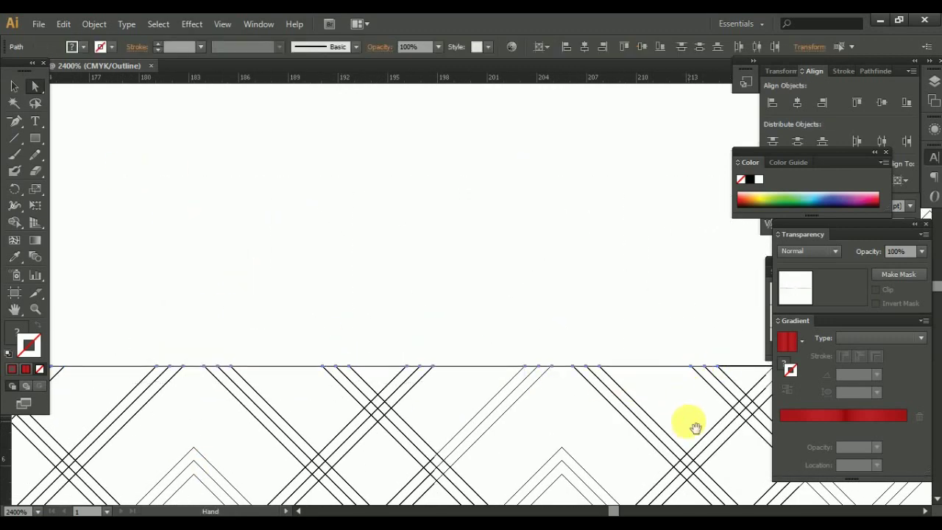
left_click_drag(695, 427, 378, 406)
key("ctrl+minus")
mouse_move(165, 191)
left_mouse_down()
mouse_move(392, 325)
mouse_move(631, 358)
left_mouse_up()
key("Delete")
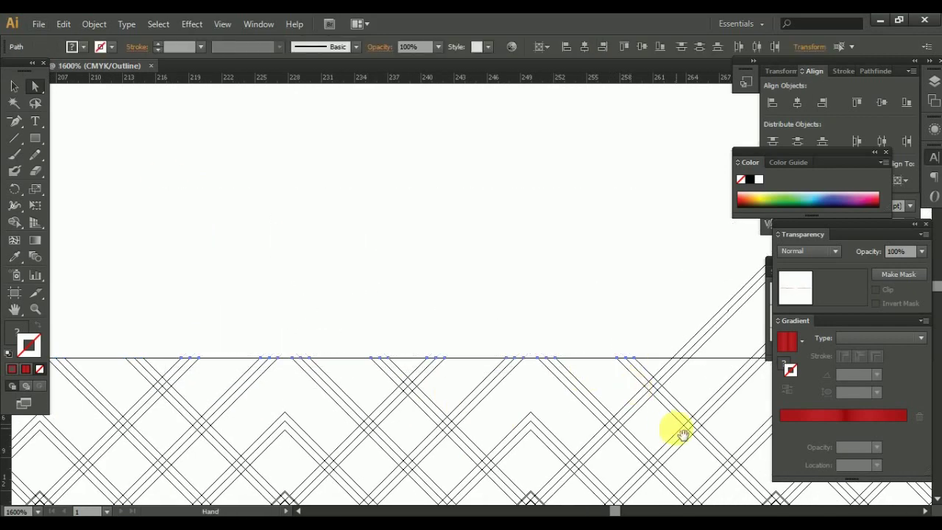
scroll(421, 437, "right", 5)
mouse_move(293, 276)
left_mouse_down()
mouse_move(630, 375)
mouse_move(361, 217)
left_mouse_up()
Delete the peak lines, diagonal lines and stray anchor points overhanging the artboard's right edge
key("Delete")
scroll(359, 322, "down", 1)
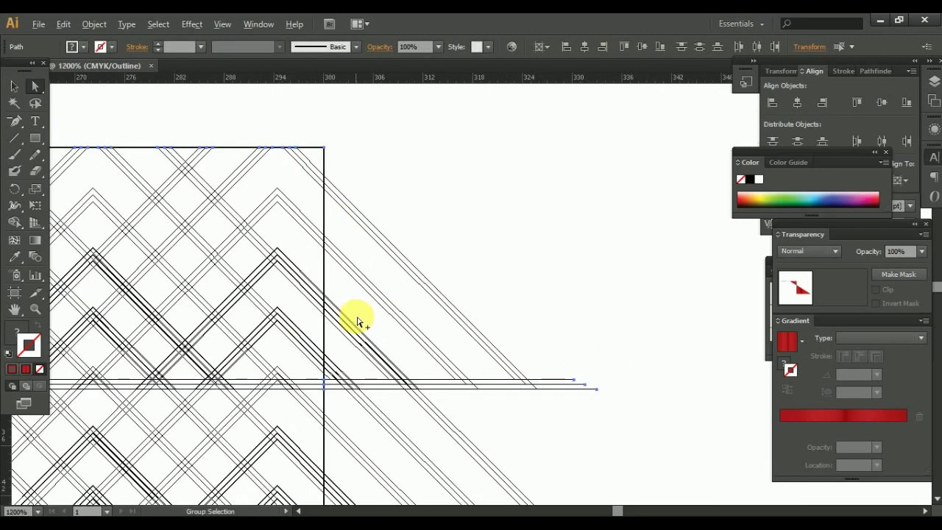
left_click_drag(338, 145, 449, 438)
key("Delete")
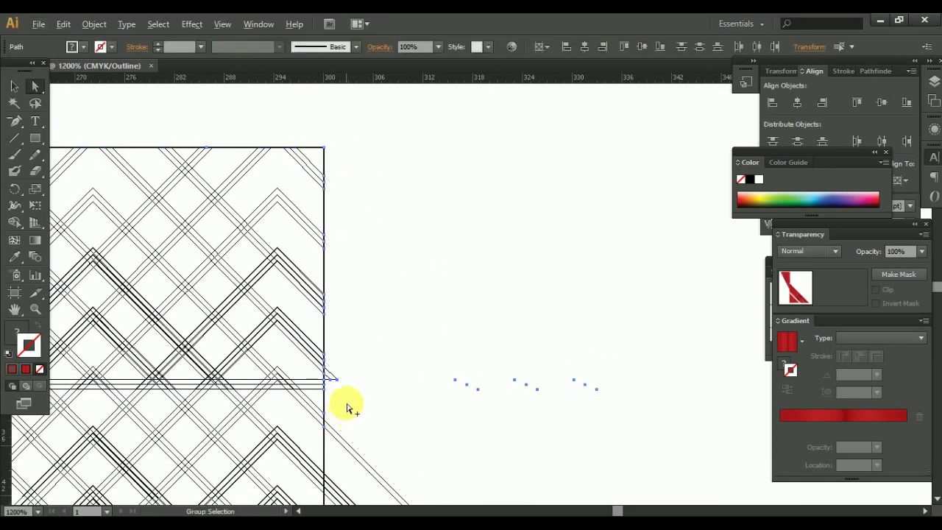
scroll(347, 407, "up", 1)
left_click(326, 368)
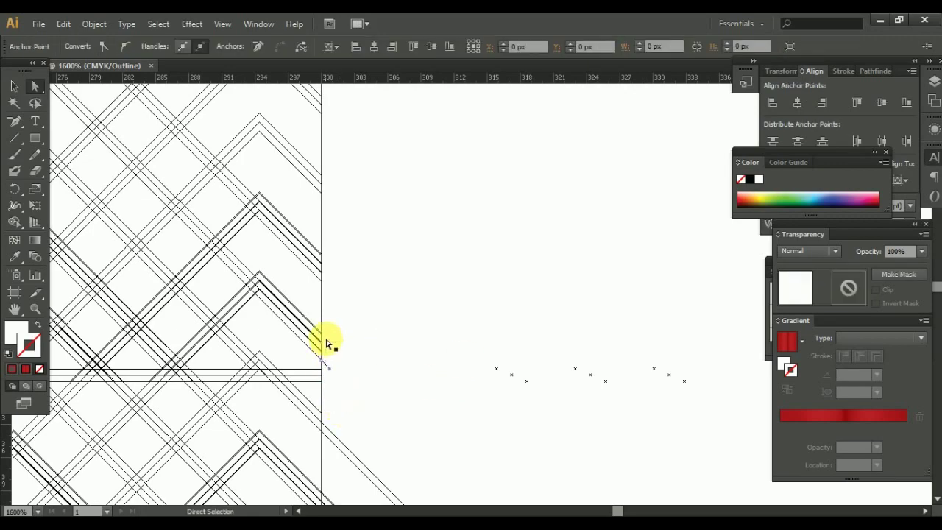
left_click_drag(441, 301, 688, 443)
key("Delete")
Remove the next rows' protruding line segments and leftover stray anchors past the right edge
scroll(508, 463, "down", 3)
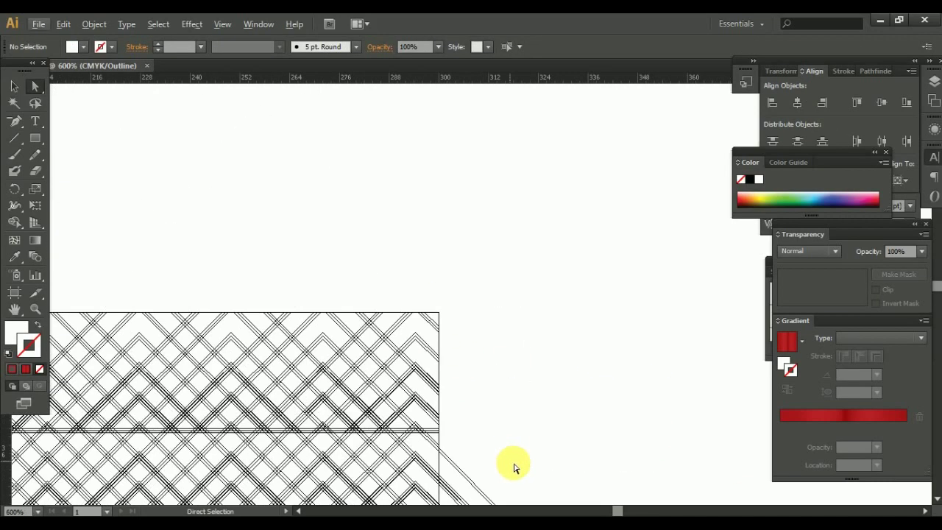
scroll(378, 257, "up", 1)
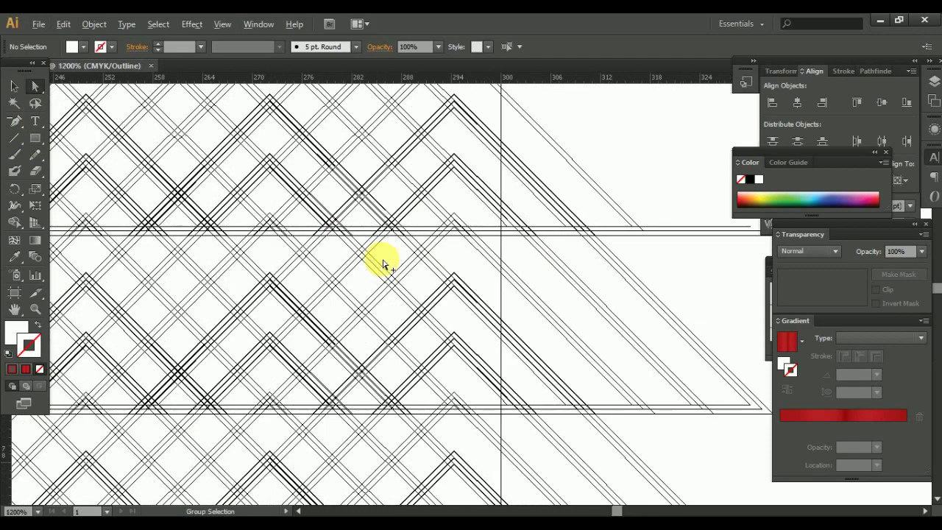
scroll(412, 184, "up", 1)
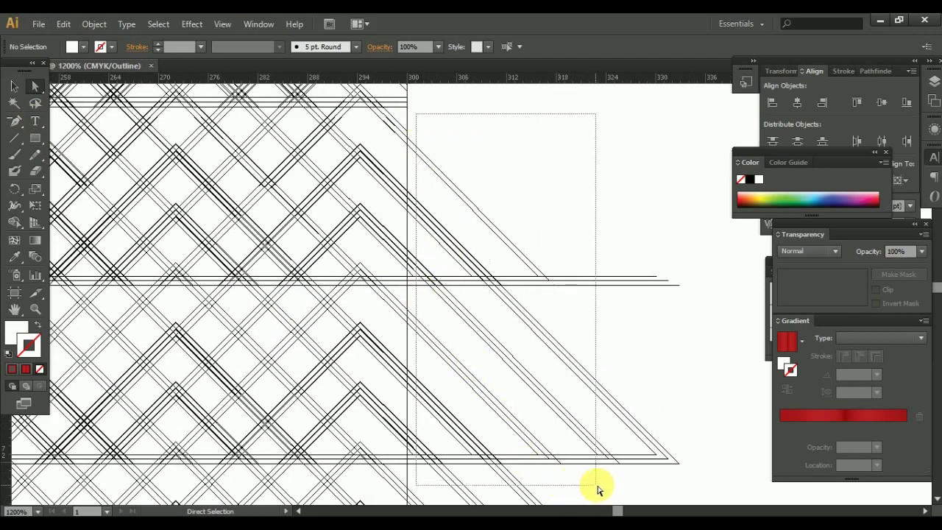
left_click_drag(416, 117, 618, 492)
key("Delete")
left_click_drag(516, 195, 721, 453)
key("Delete")
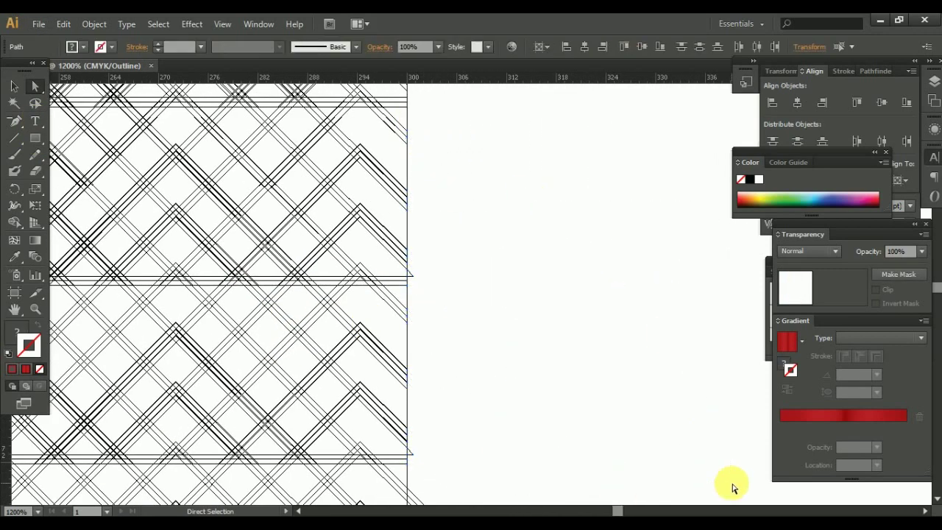
Trim further line ends past the right edge, undoing one deletion and clearing the selection
left_click_drag(434, 317, 422, 434)
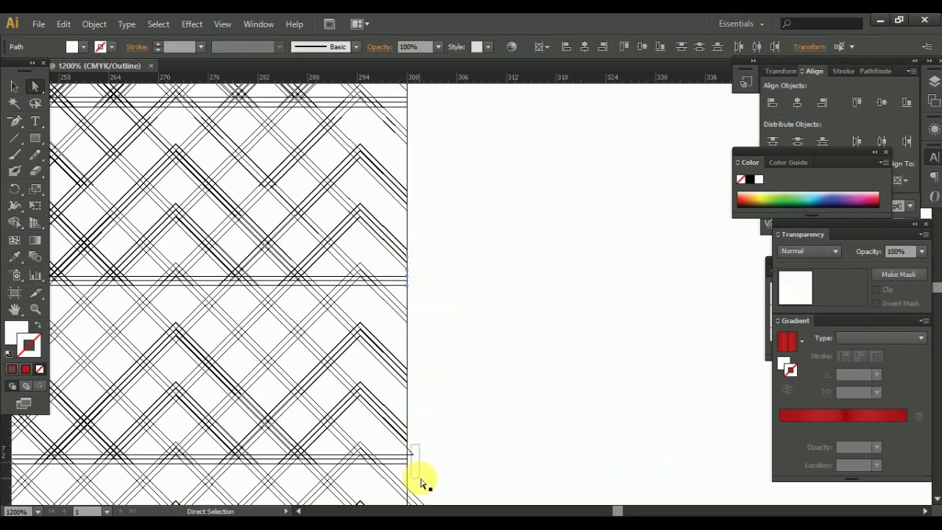
left_click_drag(475, 460, 482, 134)
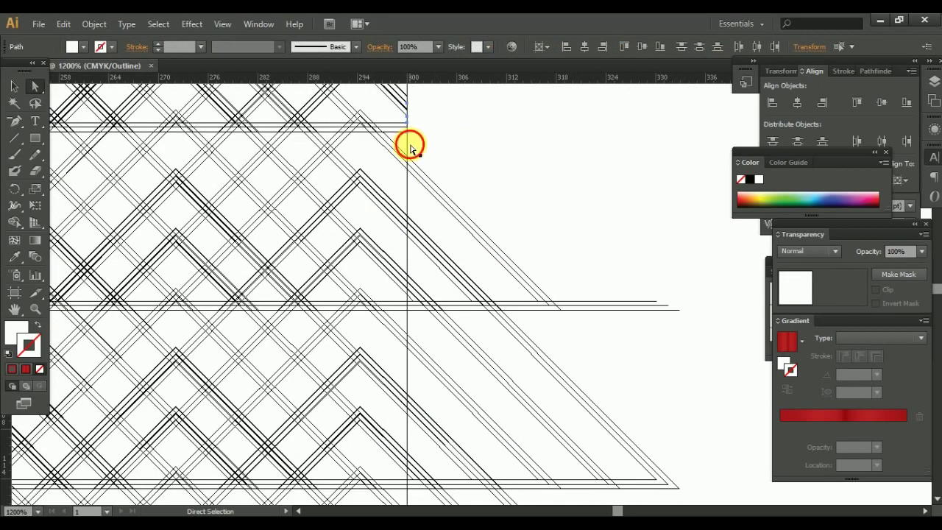
left_click_drag(409, 147, 559, 499)
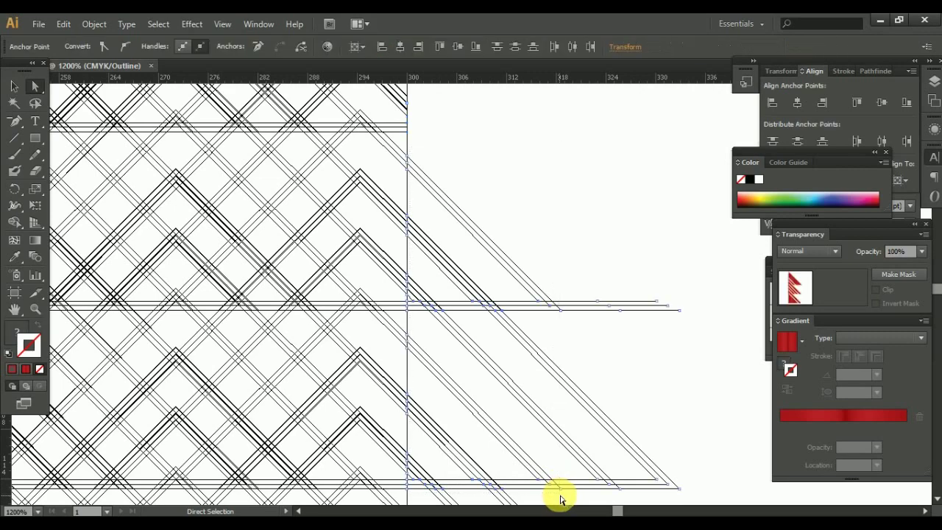
key("Delete")
scroll(651, 408, "down", 1)
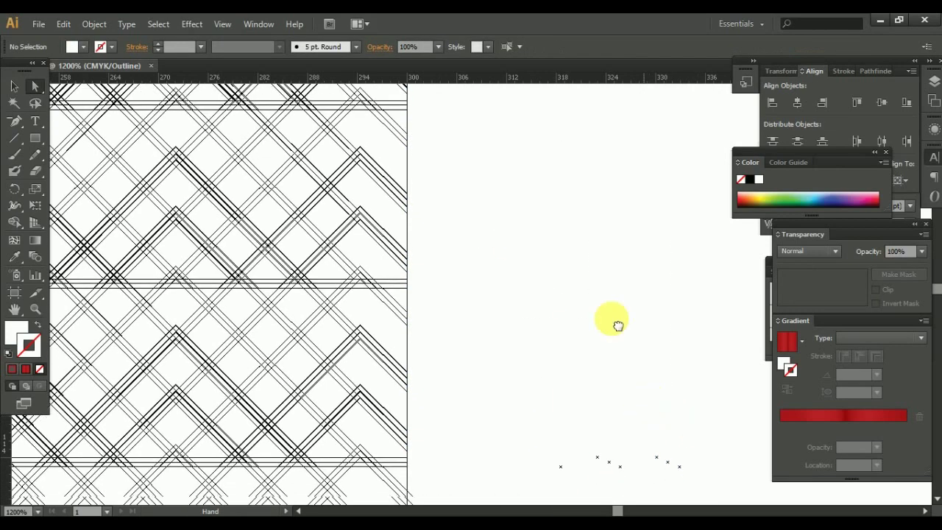
key("ctrl+z")
left_click(562, 371)
Delete the lower rows' overhanging segments and diagonal lines at the right edge
scroll(581, 199, "down", 3)
scroll(581, 199, "left", 1)
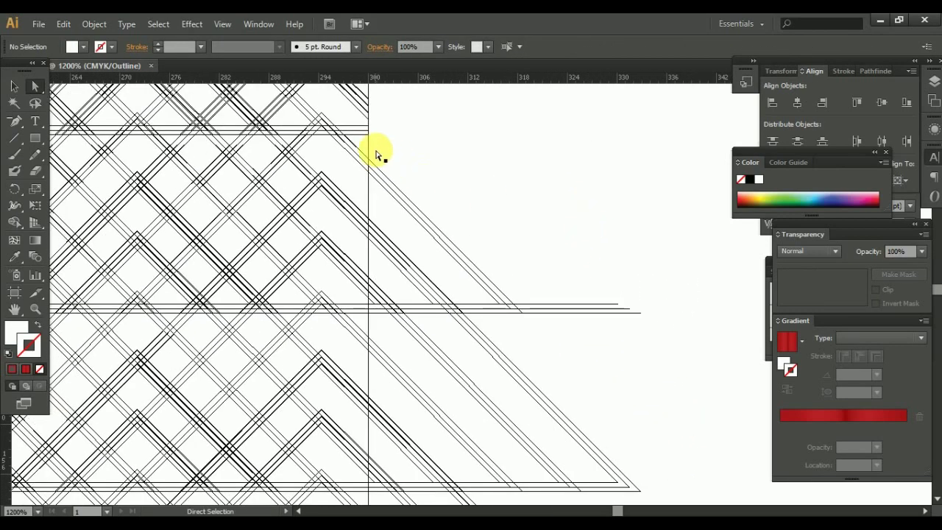
mouse_move(370, 153)
left_mouse_down()
mouse_move(681, 429)
mouse_move(692, 508)
mouse_move(684, 504)
left_mouse_up()
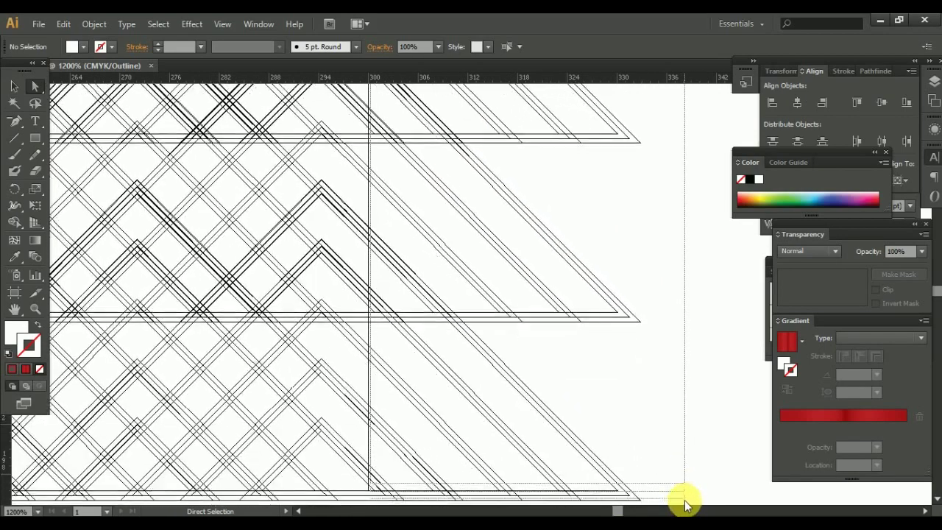
left_click_drag(685, 504, 691, 499)
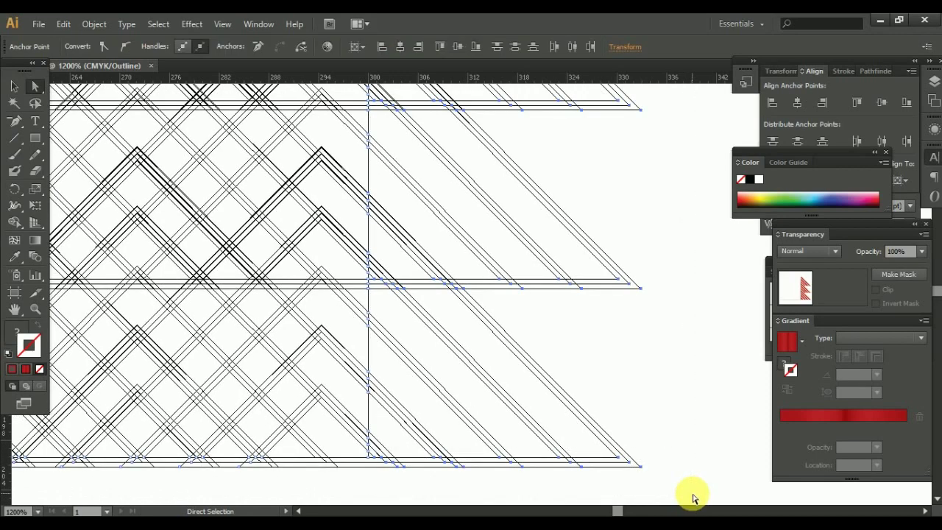
key("Delete")
scroll(515, 295, "up", 5)
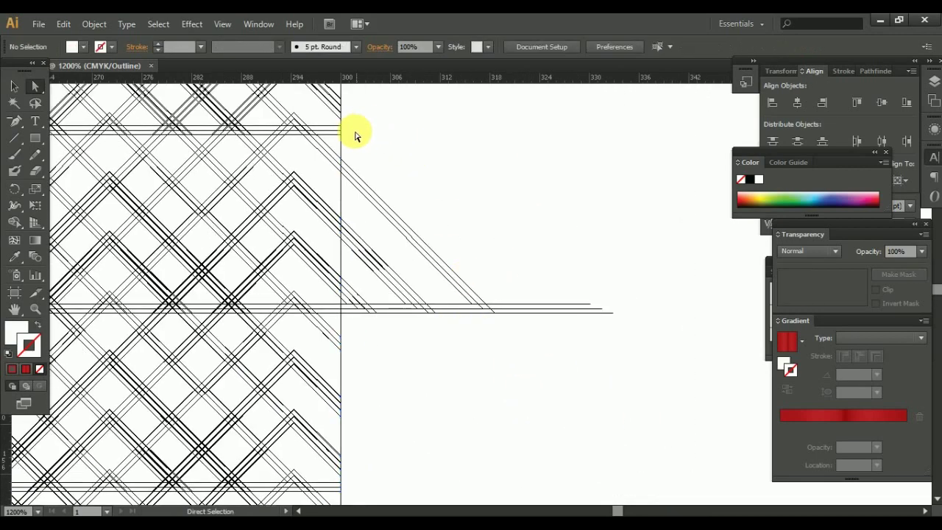
left_click_drag(343, 140, 665, 404)
key("Delete")
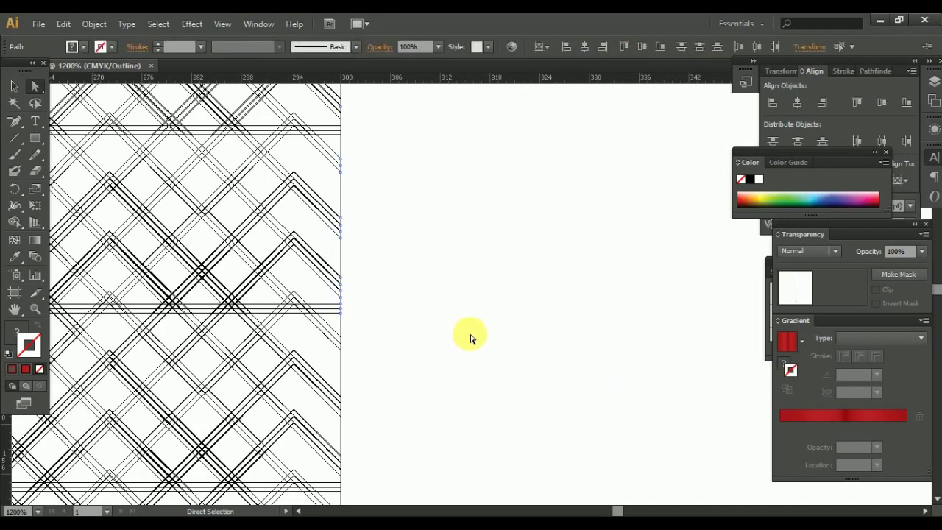
scroll(456, 342, "down", 2)
mouse_move(456, 342)
left_mouse_down()
mouse_move(486, 346)
mouse_move(660, 440)
left_mouse_up()
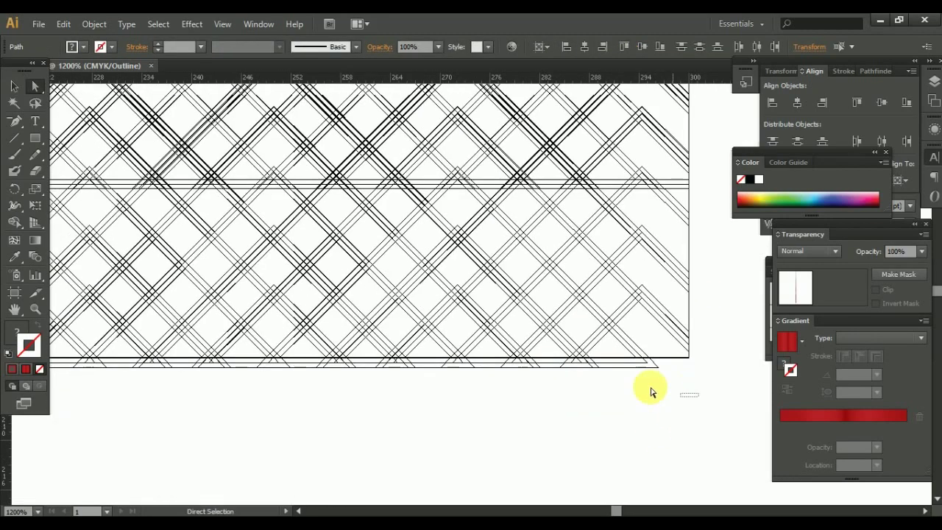
Delete the pyramid ends hanging below the artboard's bottom edge, section by section
mouse_move(698, 396)
left_mouse_down()
mouse_move(98, 380)
mouse_move(105, 358)
mouse_move(719, 459)
mouse_move(124, 418)
mouse_move(130, 414)
left_mouse_up()
scroll(513, 459, "left", 5)
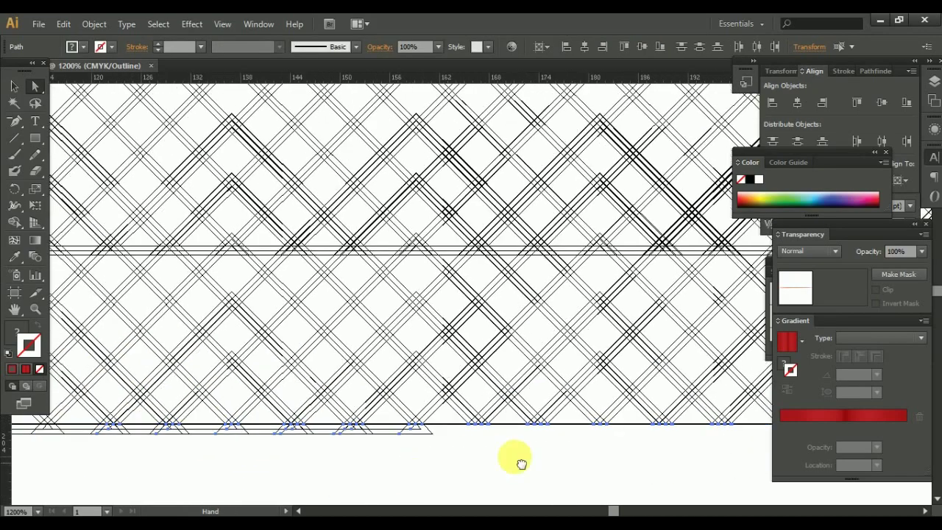
scroll(570, 418, "down", 2)
left_click_drag(654, 419, 147, 332)
key("Delete")
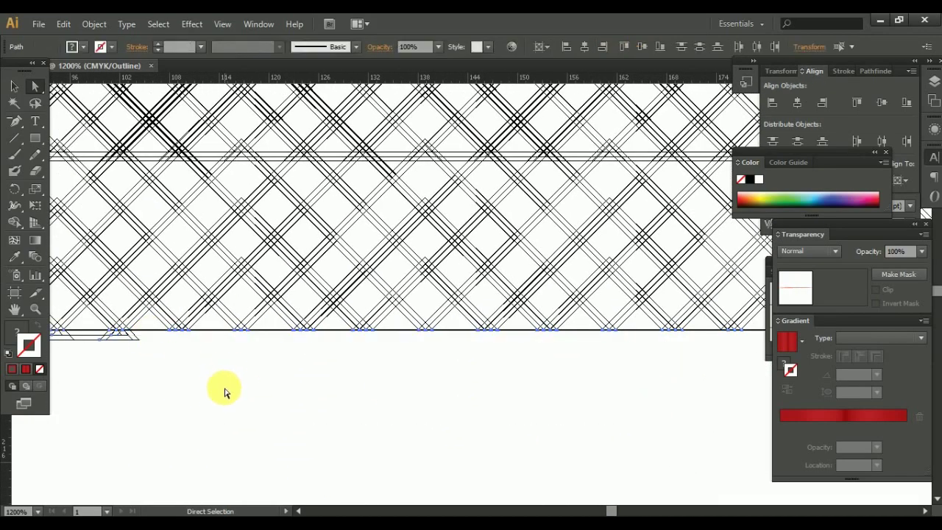
mouse_move(223, 387)
left_mouse_down()
mouse_move(649, 451)
mouse_move(412, 431)
mouse_move(146, 386)
mouse_move(193, 421)
mouse_move(608, 403)
left_mouse_up()
key("Delete")
mouse_move(615, 457)
left_mouse_down()
mouse_move(110, 370)
mouse_move(439, 434)
left_mouse_up()
key("Delete")
Delete the overhangs at the bottom-left corner and select stray anchors beyond the left edge
scroll(439, 423, "down", 2, "alt")
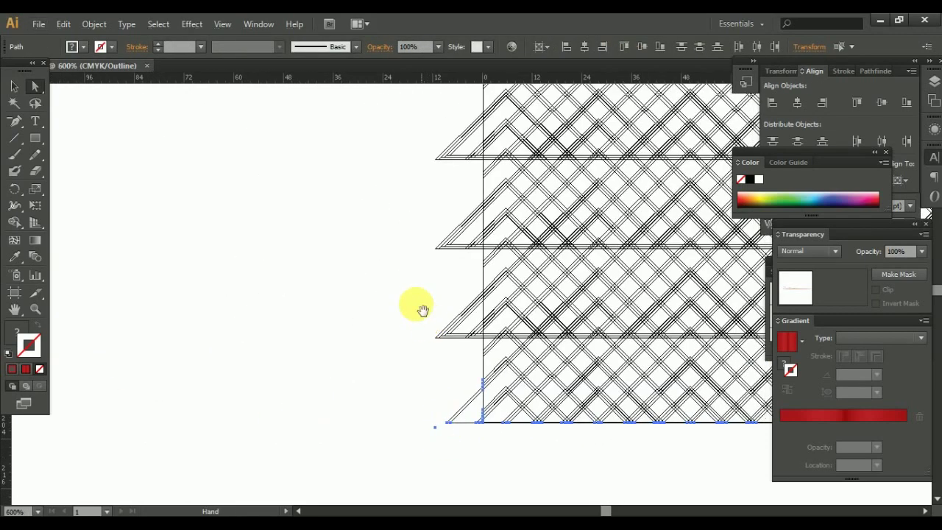
mouse_move(361, 121)
left_mouse_down()
mouse_move(471, 473)
mouse_move(480, 475)
left_mouse_up()
key("Delete")
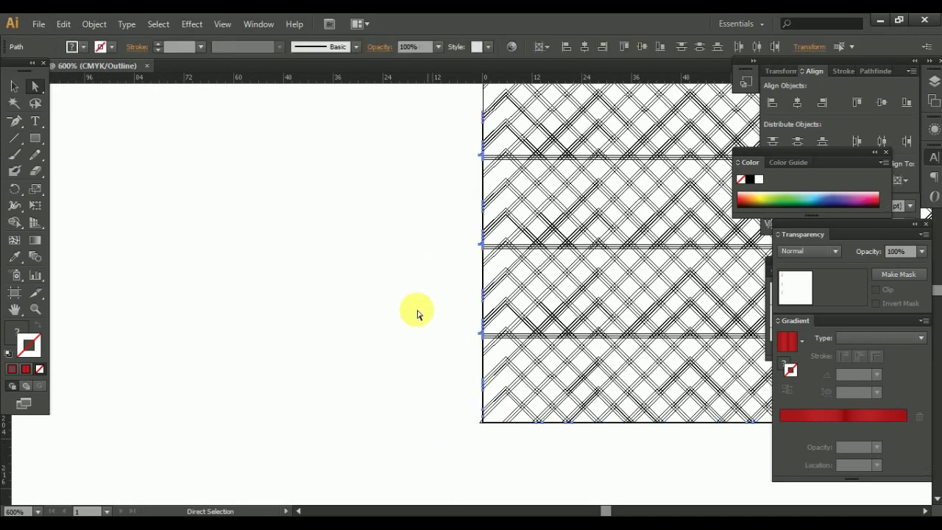
scroll(406, 282, "up", 1, "alt")
scroll(418, 368, "up", 1, "alt")
scroll(412, 368, "right", 3)
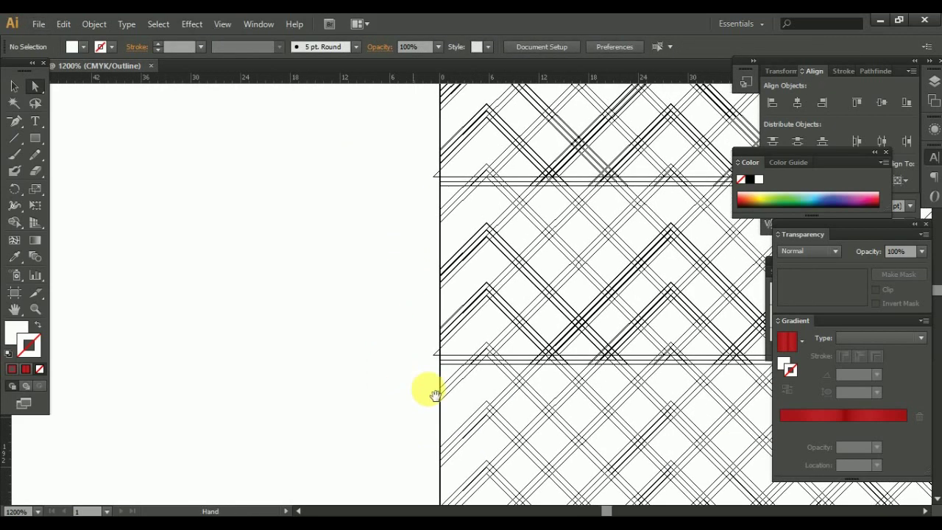
scroll(417, 324, "down", 3)
left_click(431, 408)
mouse_move(412, 377)
left_mouse_down()
mouse_move(432, 435)
mouse_move(446, 437)
left_mouse_up()
left_click(424, 401)
left_click_drag(410, 329, 455, 397)
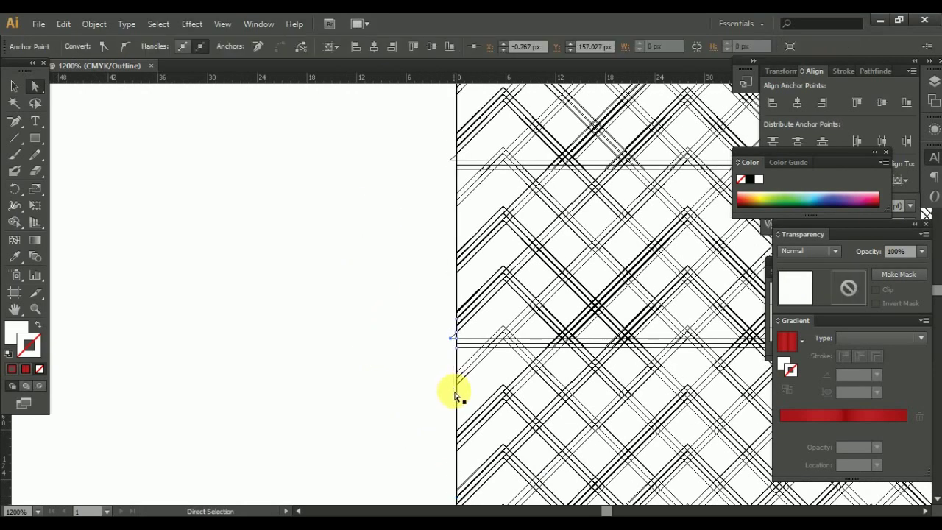
Select the pyramid tips jutting past the left edge, then zoom out to check
left_click(413, 332)
left_click_drag(426, 285, 466, 357)
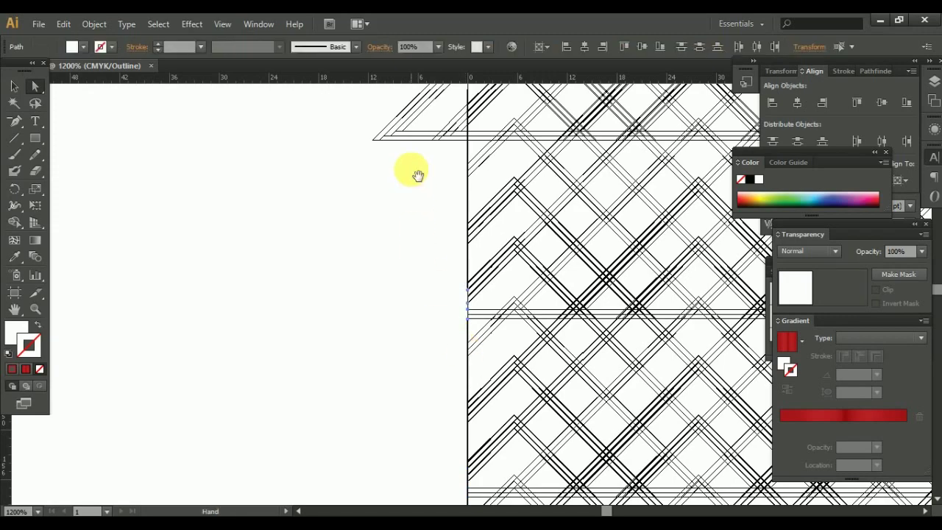
left_click_drag(417, 176, 400, 217)
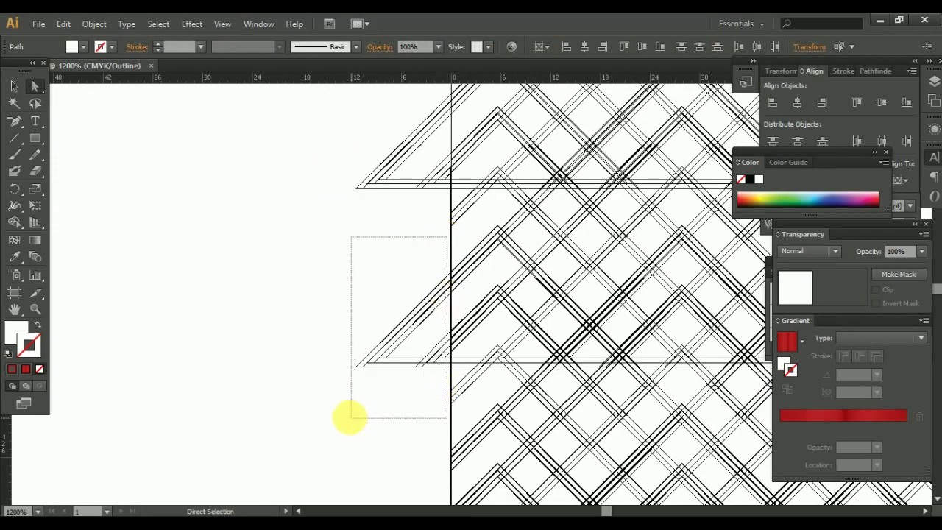
mouse_move(349, 417)
left_mouse_down()
mouse_move(335, 464)
mouse_move(312, 447)
left_mouse_up()
left_click_drag(361, 275, 333, 294)
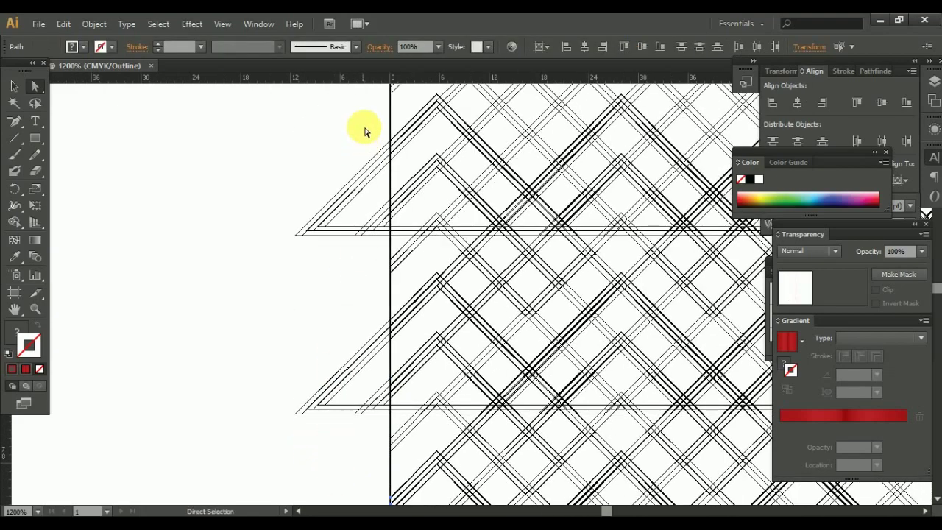
left_click_drag(388, 118, 273, 479)
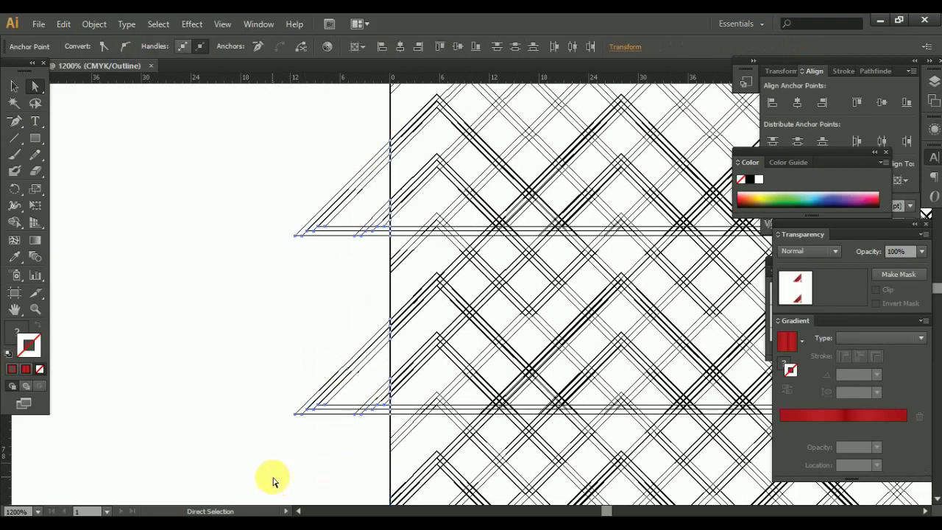
left_click_drag(349, 359, 282, 412)
key("ctrl+minus")
key("ctrl+minus")
key("ctrl+minus")
Switch to full-colour Preview, deselect all, recentre the artboard, then choose File > Save As
left_click_drag(467, 410, 505, 250)
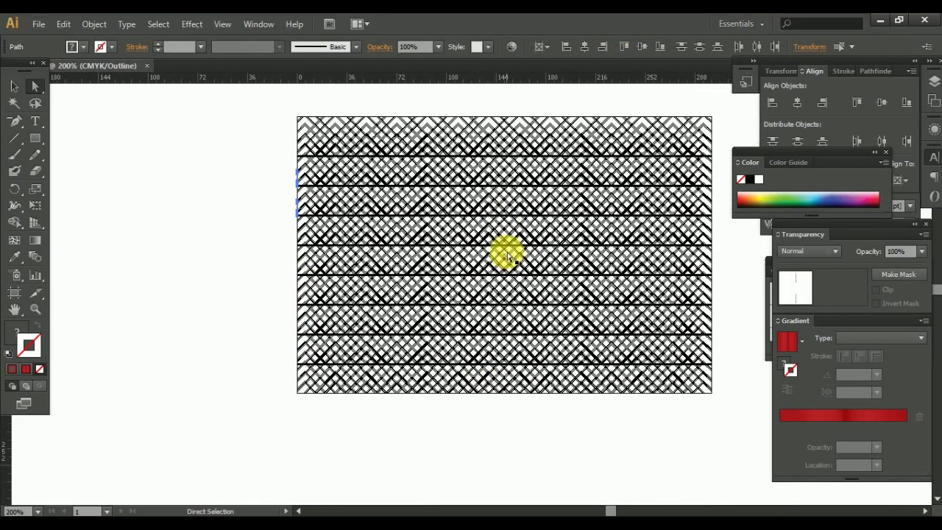
key("ctrl+y")
left_click(187, 257)
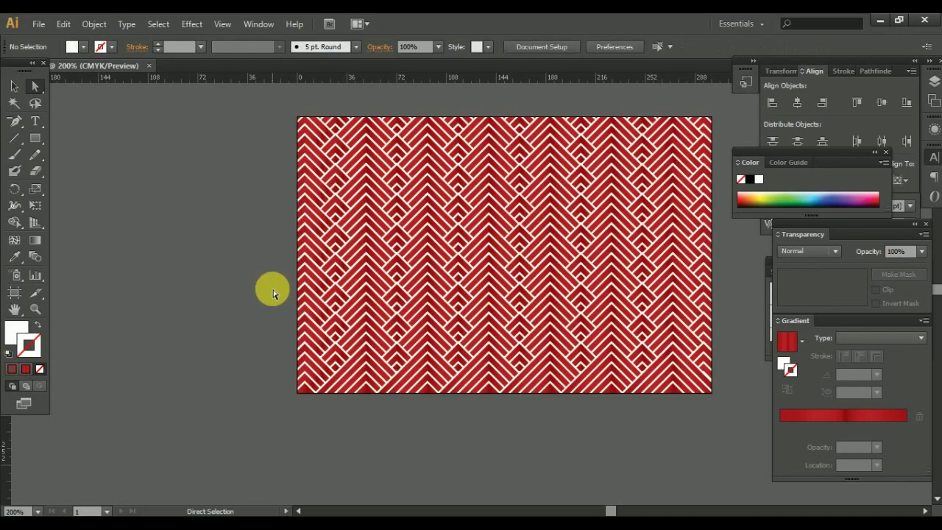
scroll(292, 196, "up", 3)
scroll(431, 340, "down", 3)
scroll(519, 352, "down", 1)
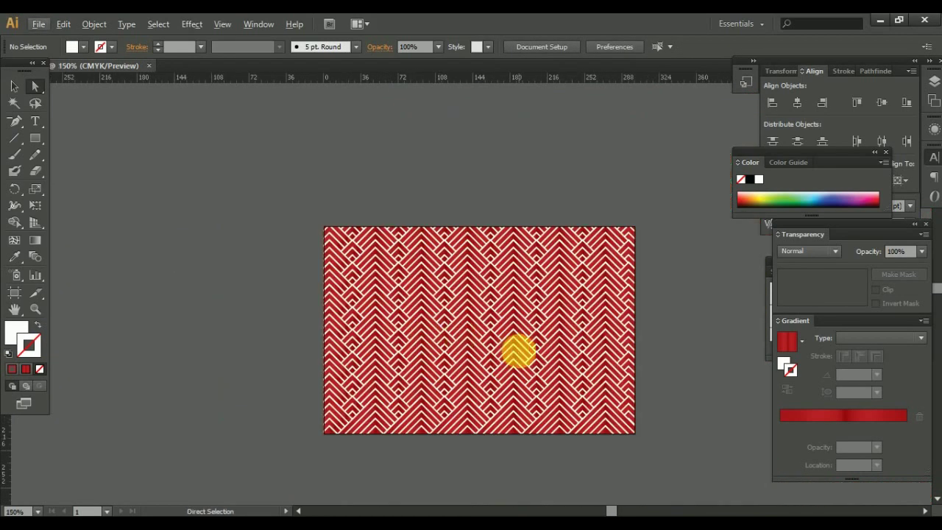
left_click_drag(519, 352, 456, 309)
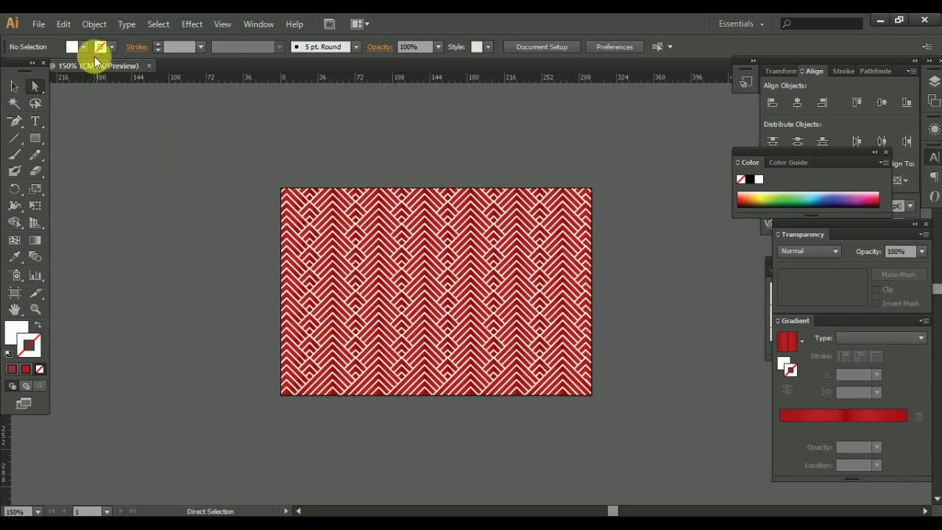
left_click(38, 25)
left_click(88, 150)
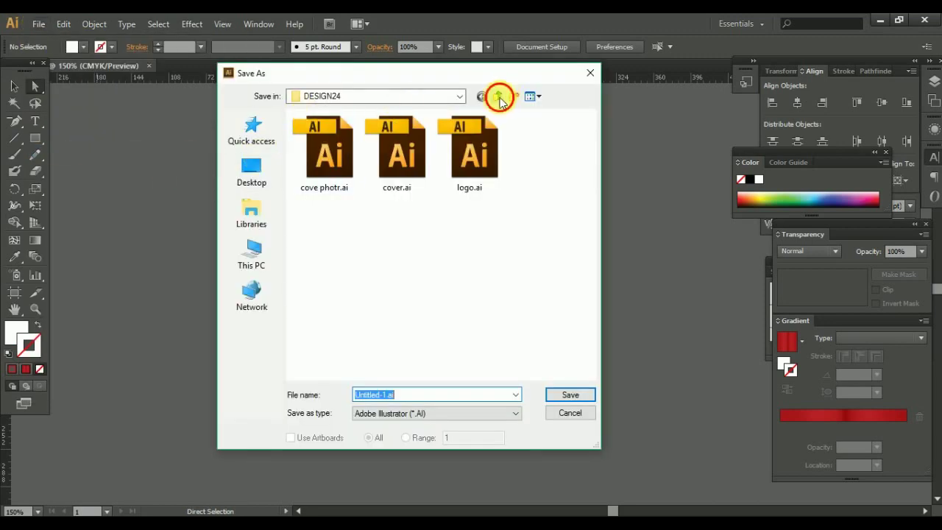
Save the artwork as PTTRN01012017a.ai inside the Pattrn Design folder
left_click(500, 100)
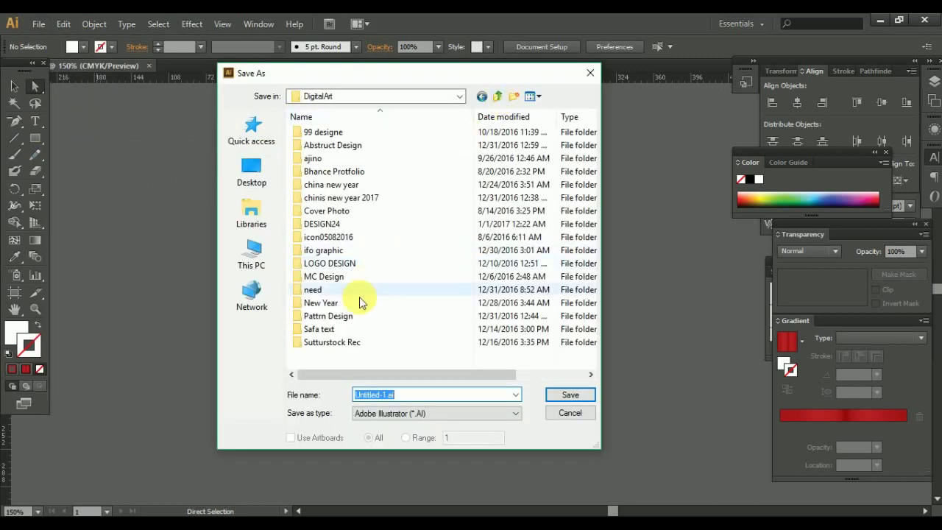
double_click(347, 310)
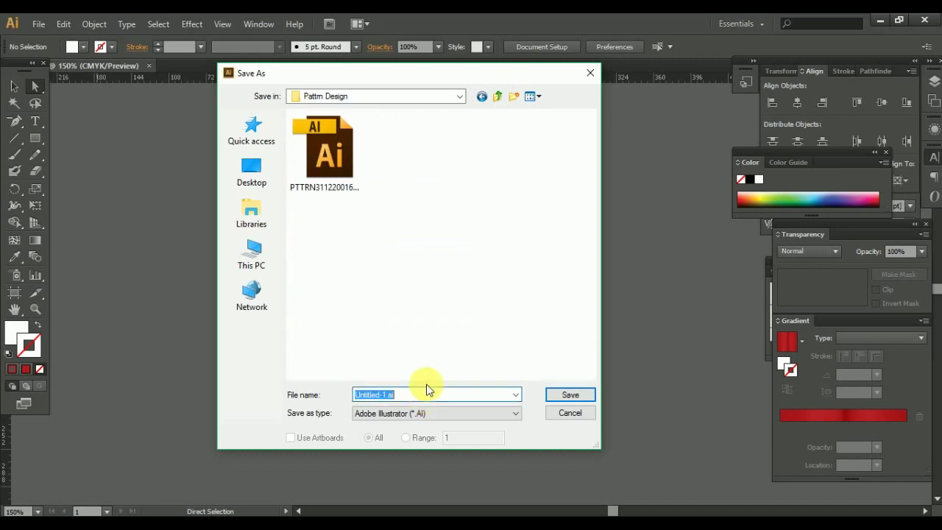
type("PTTR")
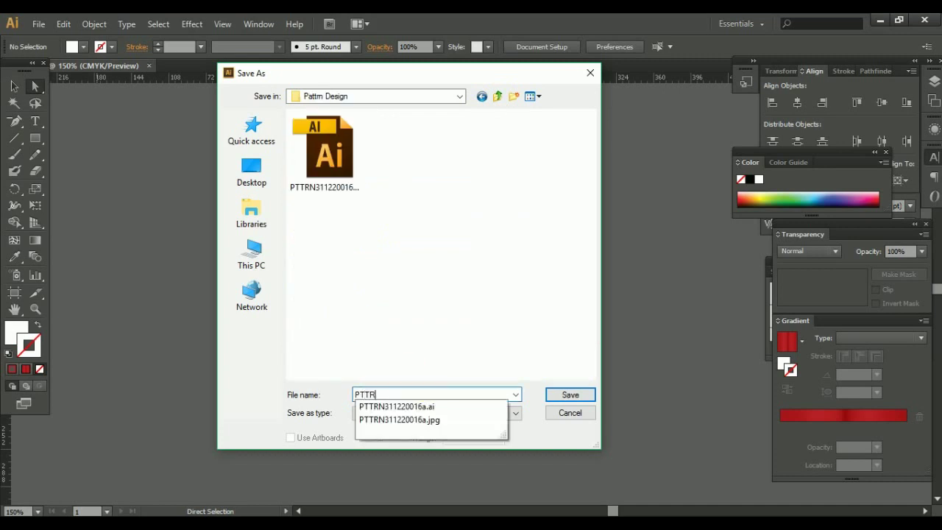
type("N01012017a.ai")
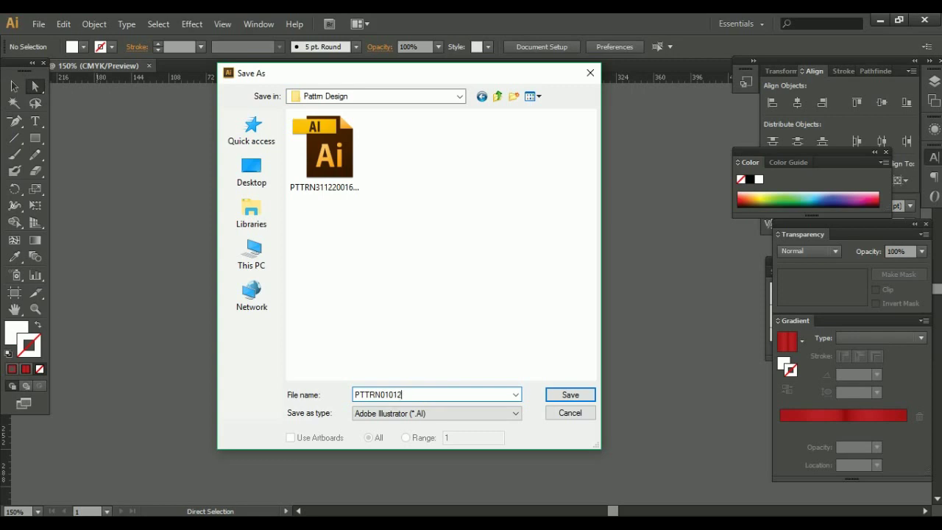
left_click(570, 395)
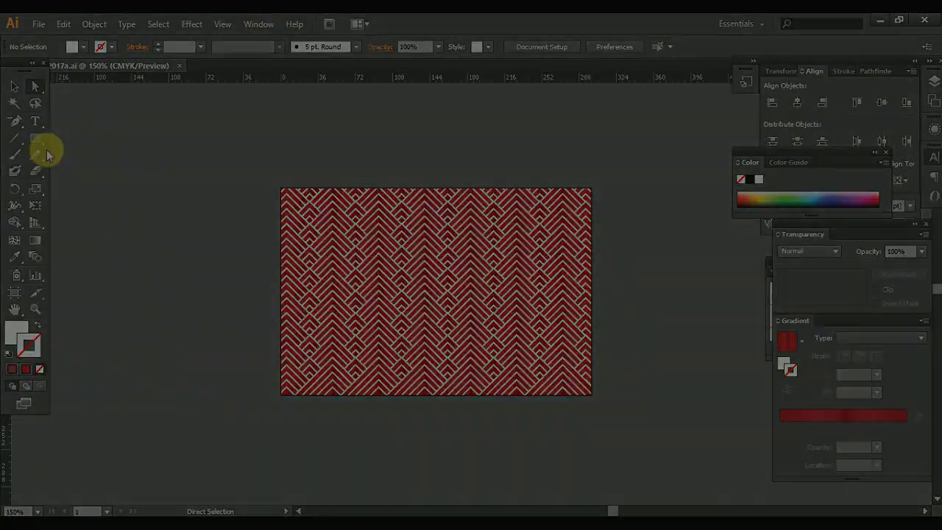